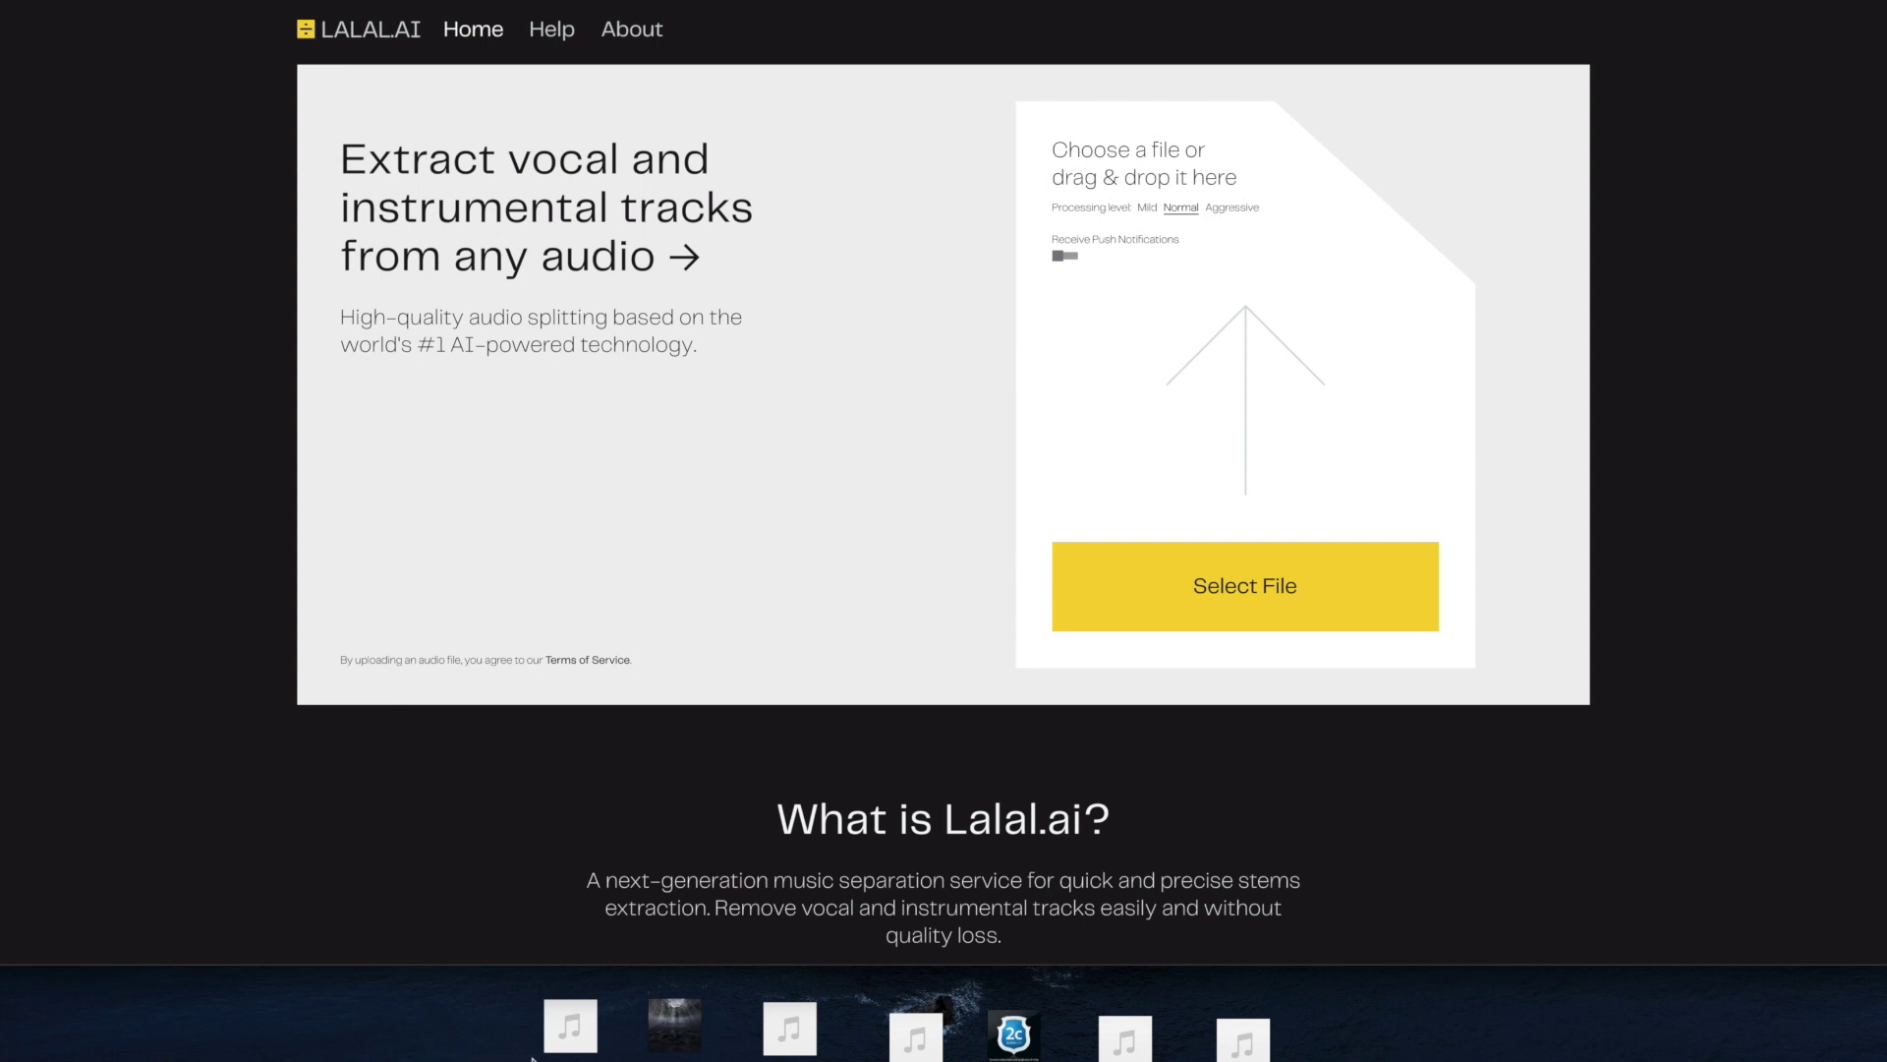
Step: Upload the first desktop audio file for vocal and instrumental splitting, and skip through the later sections of its vocal preview
drag(574, 1044, 1198, 472)
drag(570, 1027, 1200, 472)
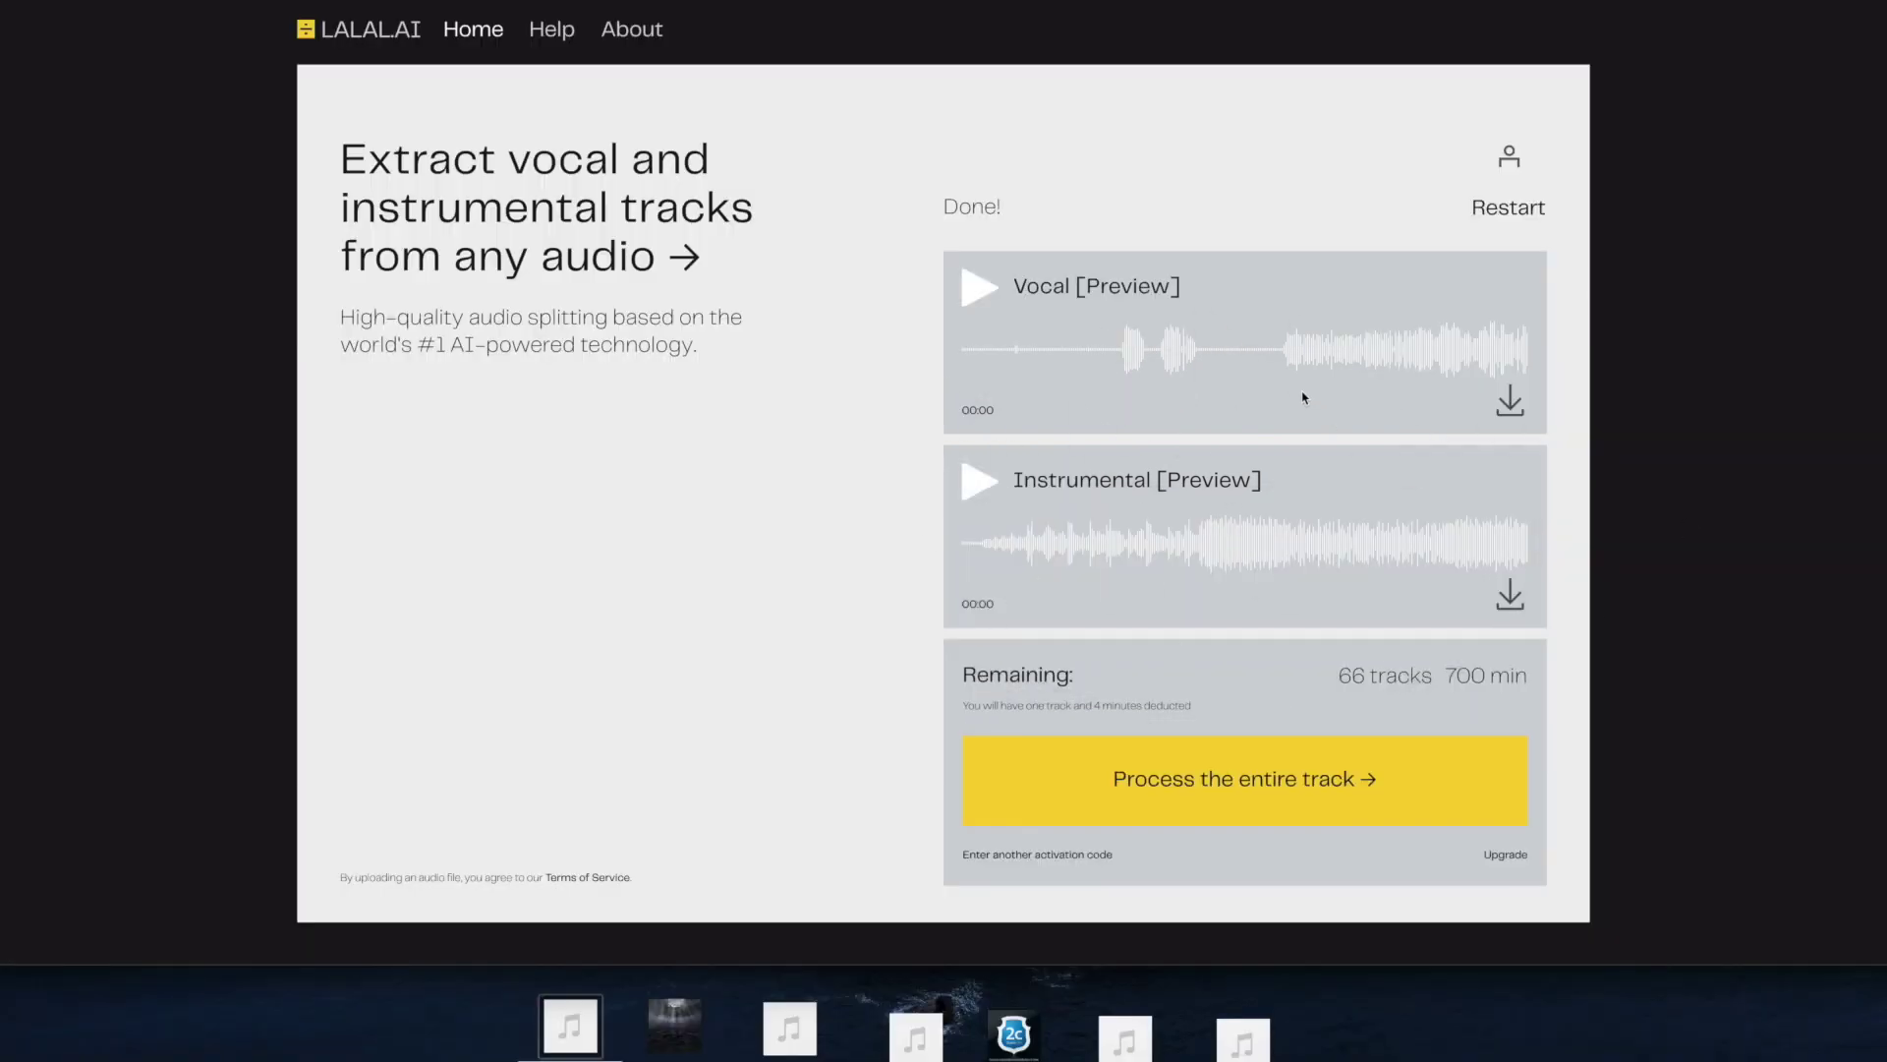
click(1332, 354)
click(1445, 356)
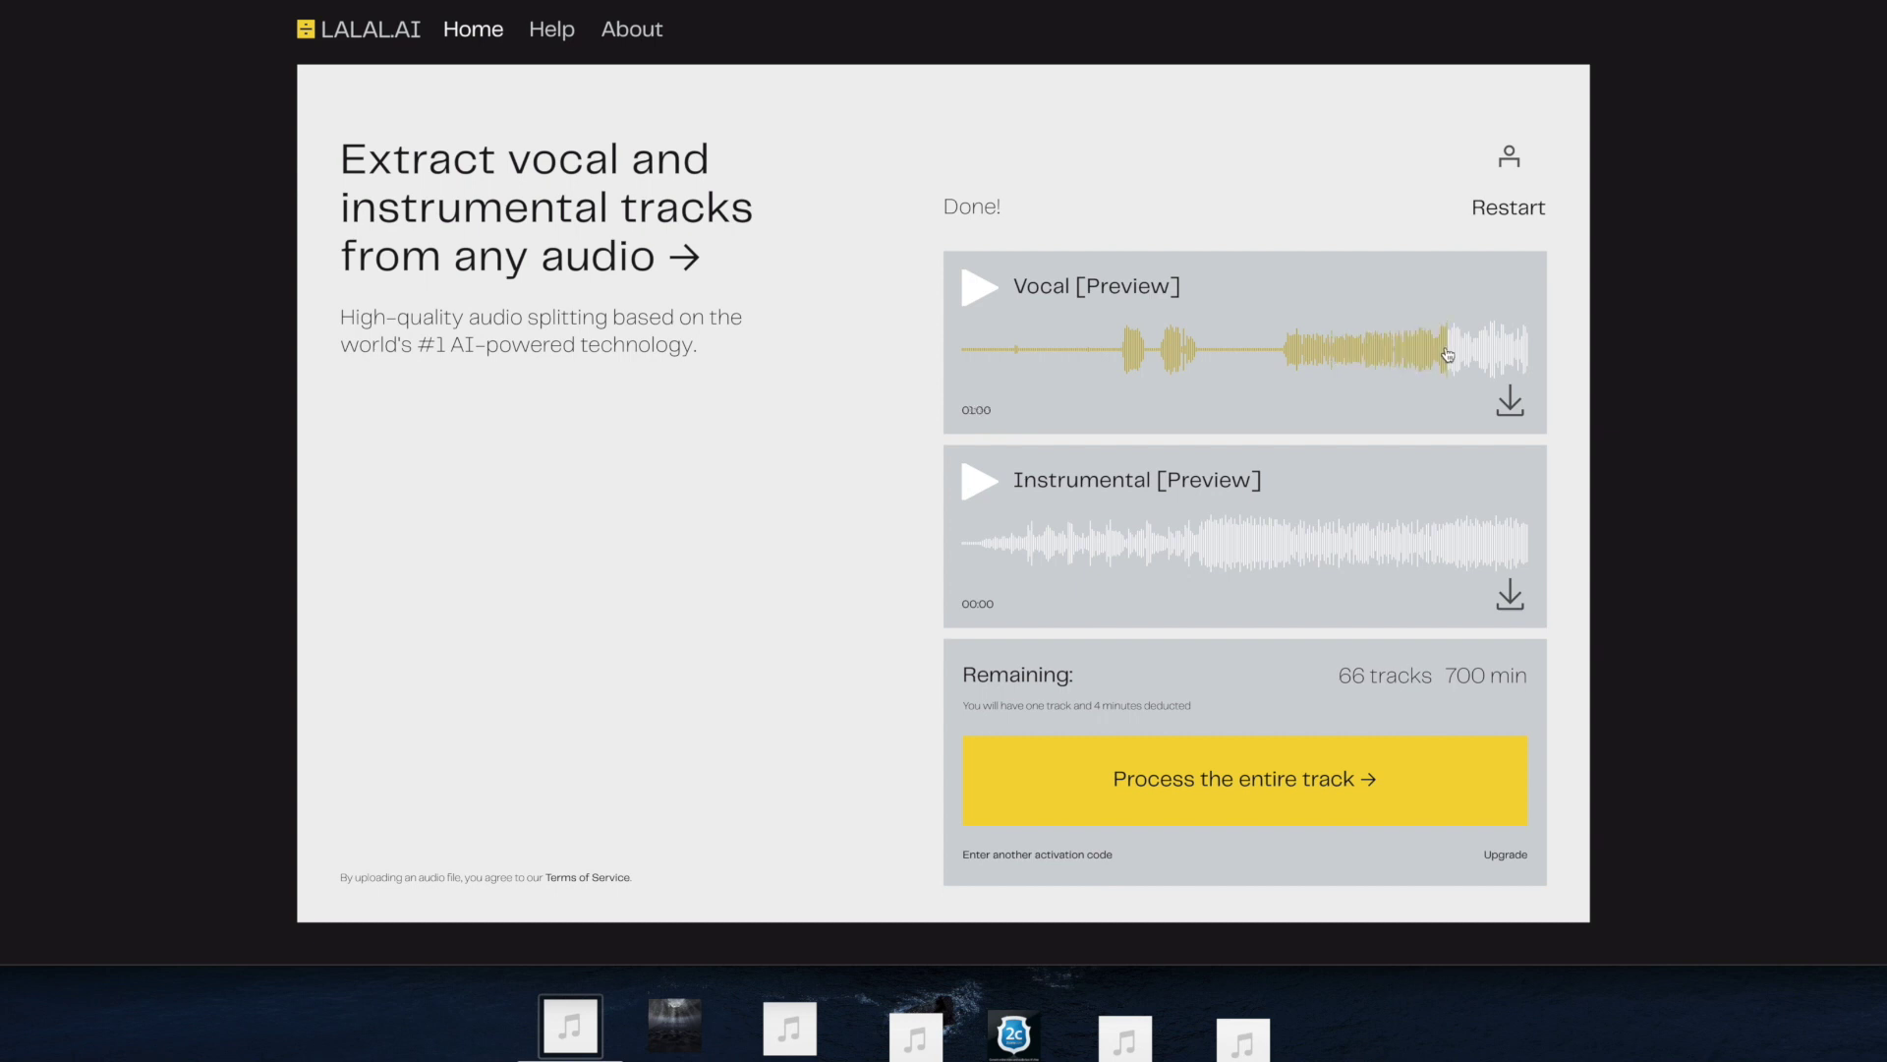
click(1514, 354)
click(1521, 354)
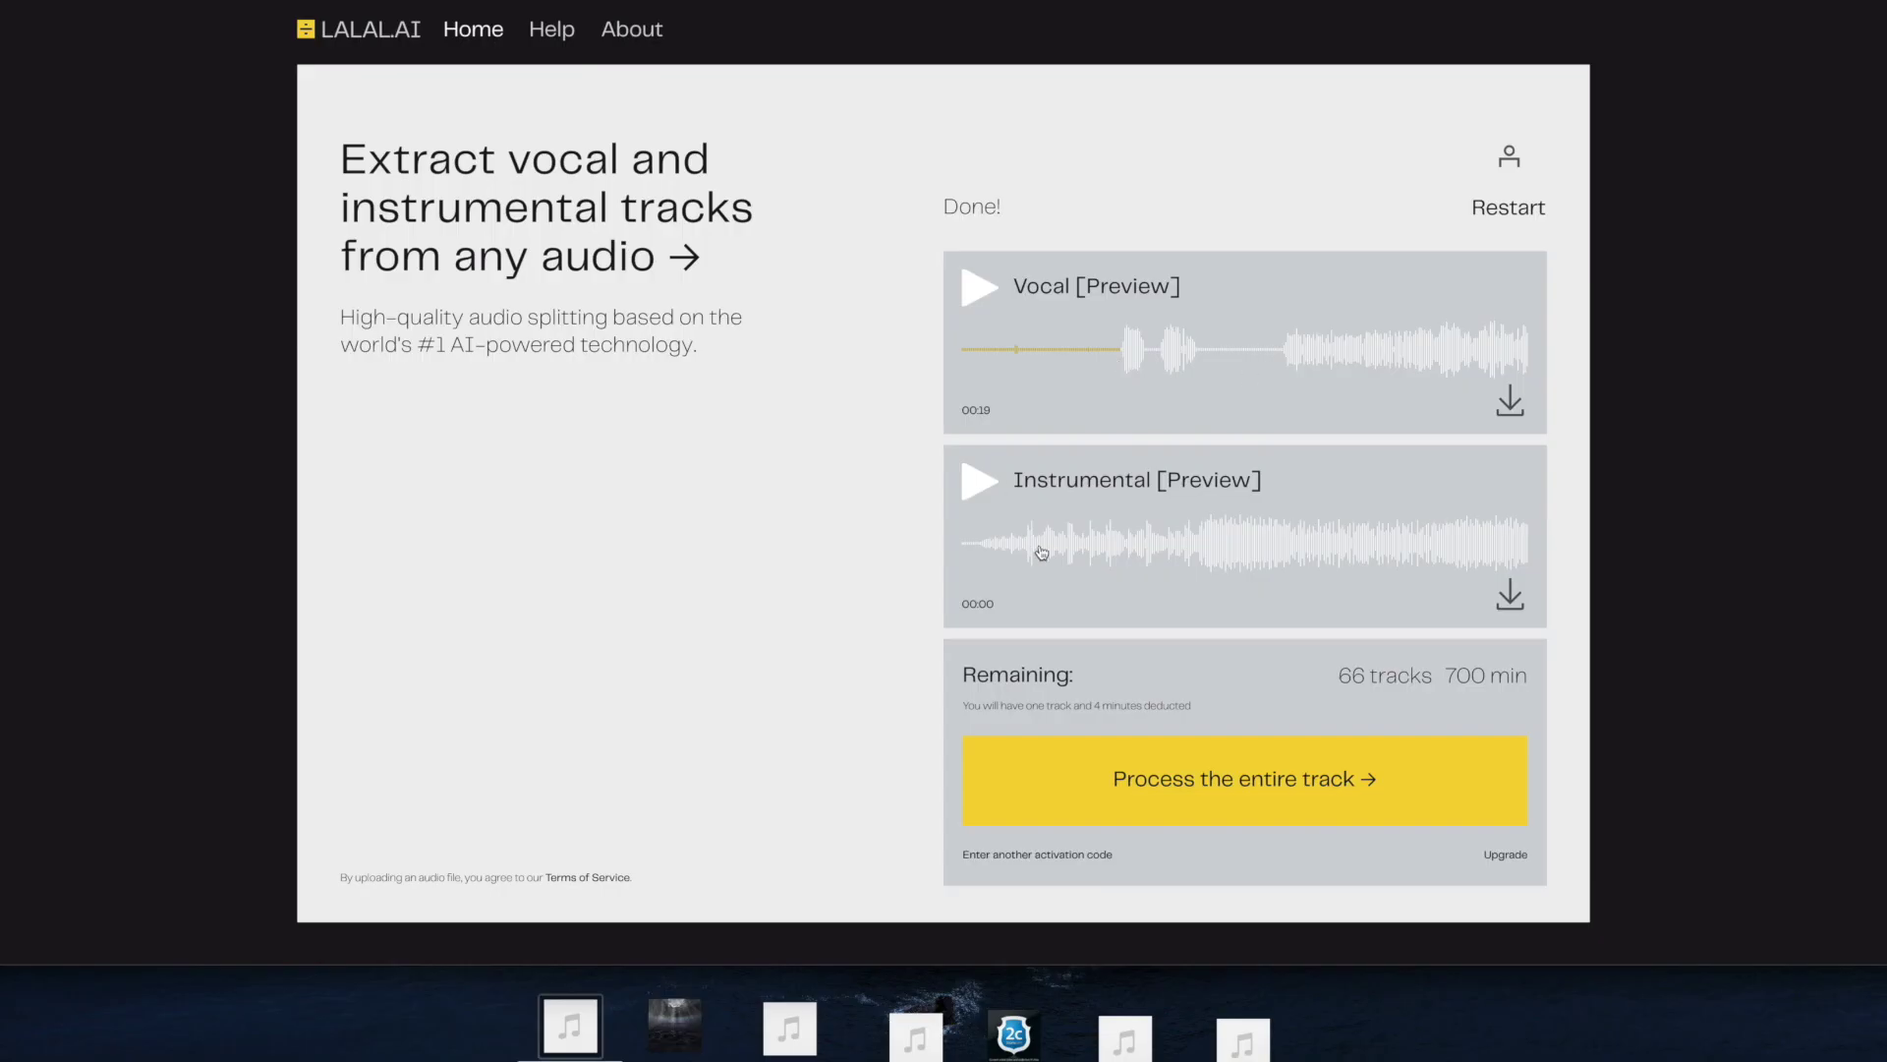
Step: Listen to the first song's instrumental preview in the intro and in the first verse
click(1042, 552)
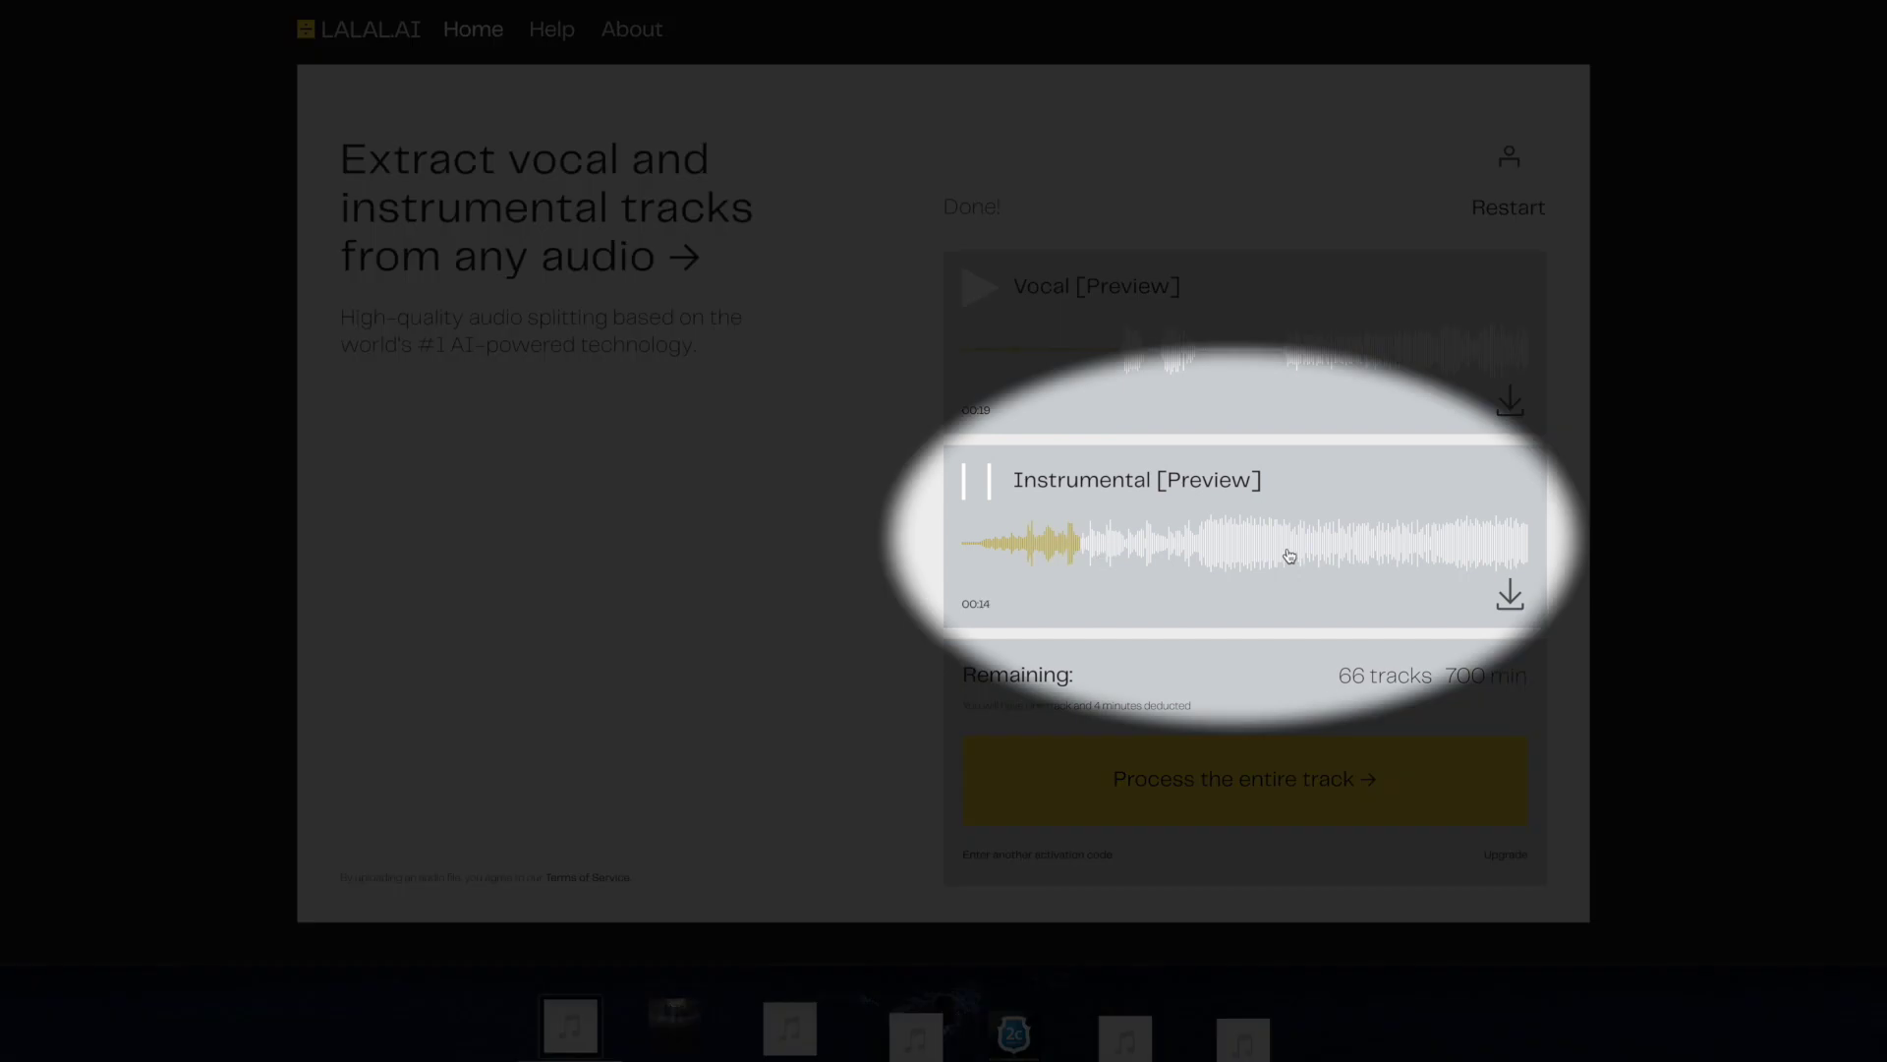
click(1289, 556)
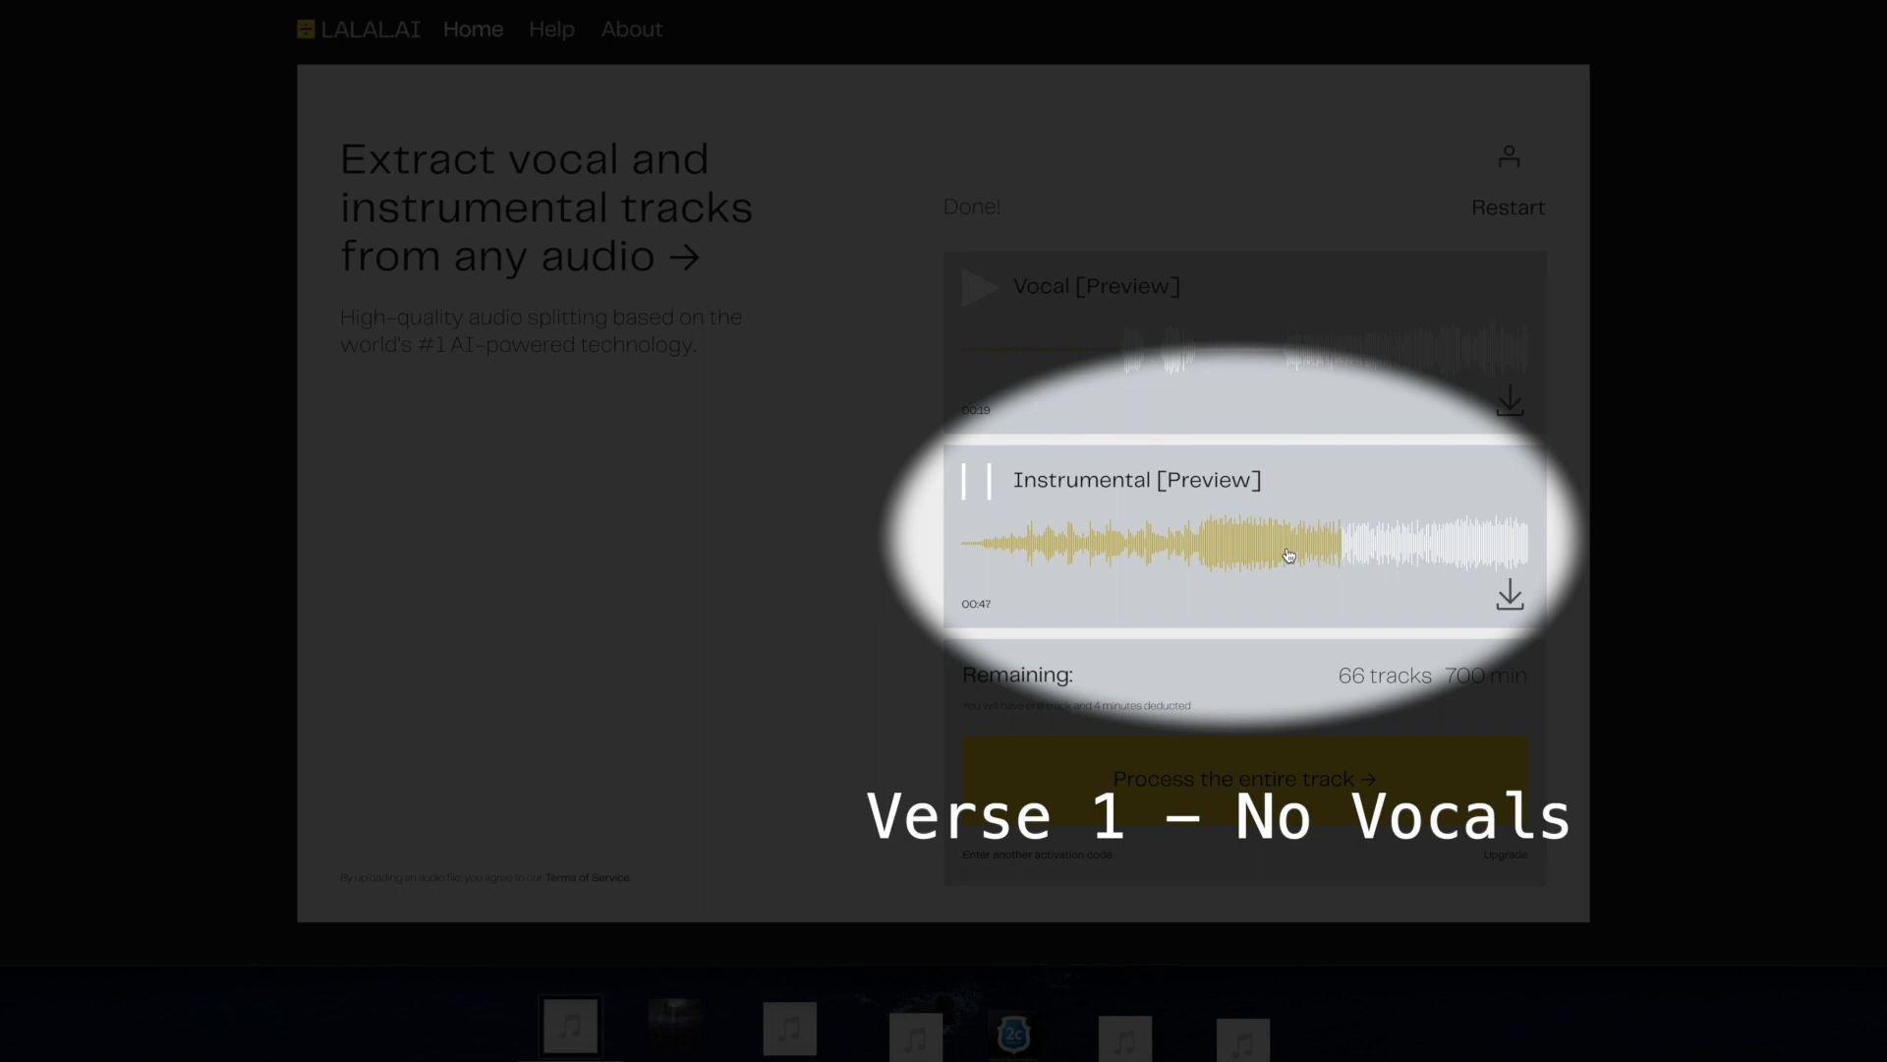
click(973, 499)
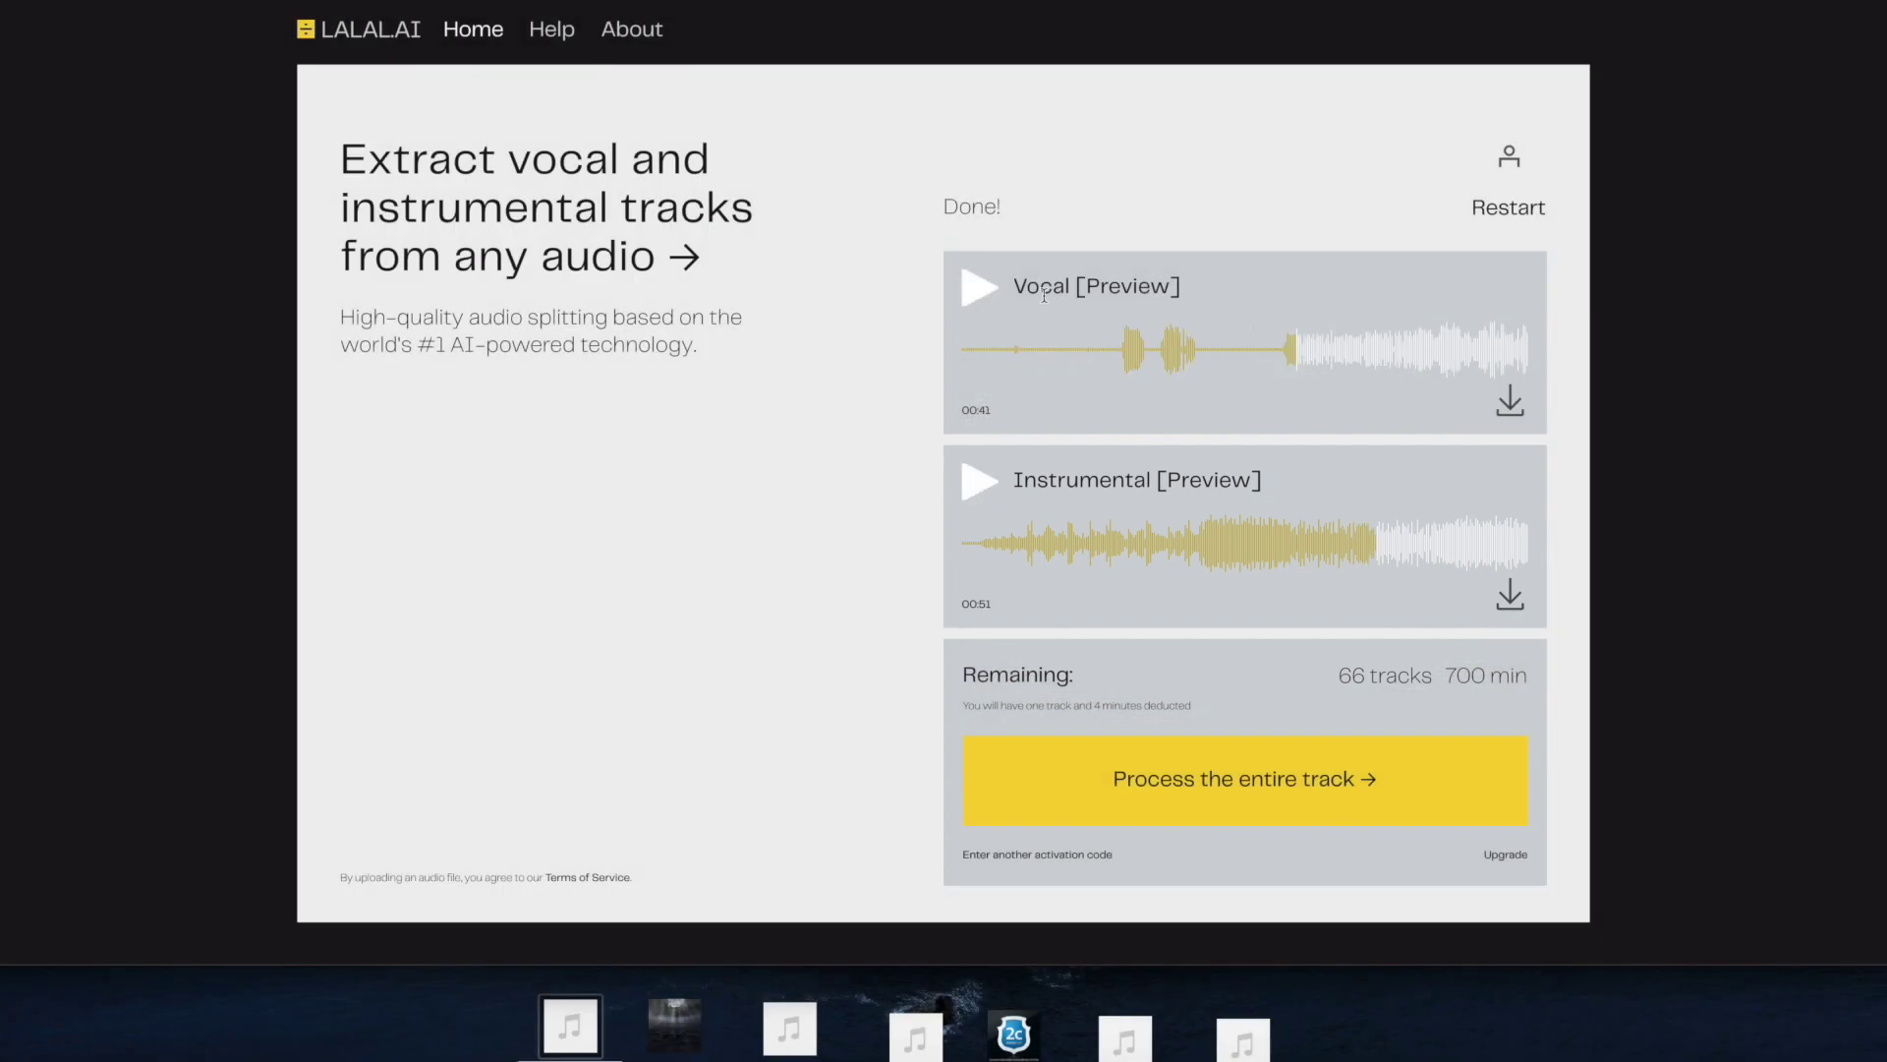
Step: Listen to the first song's vocal preview in the first verse from 00:41 and in the intro chorus from 00:20
click(966, 293)
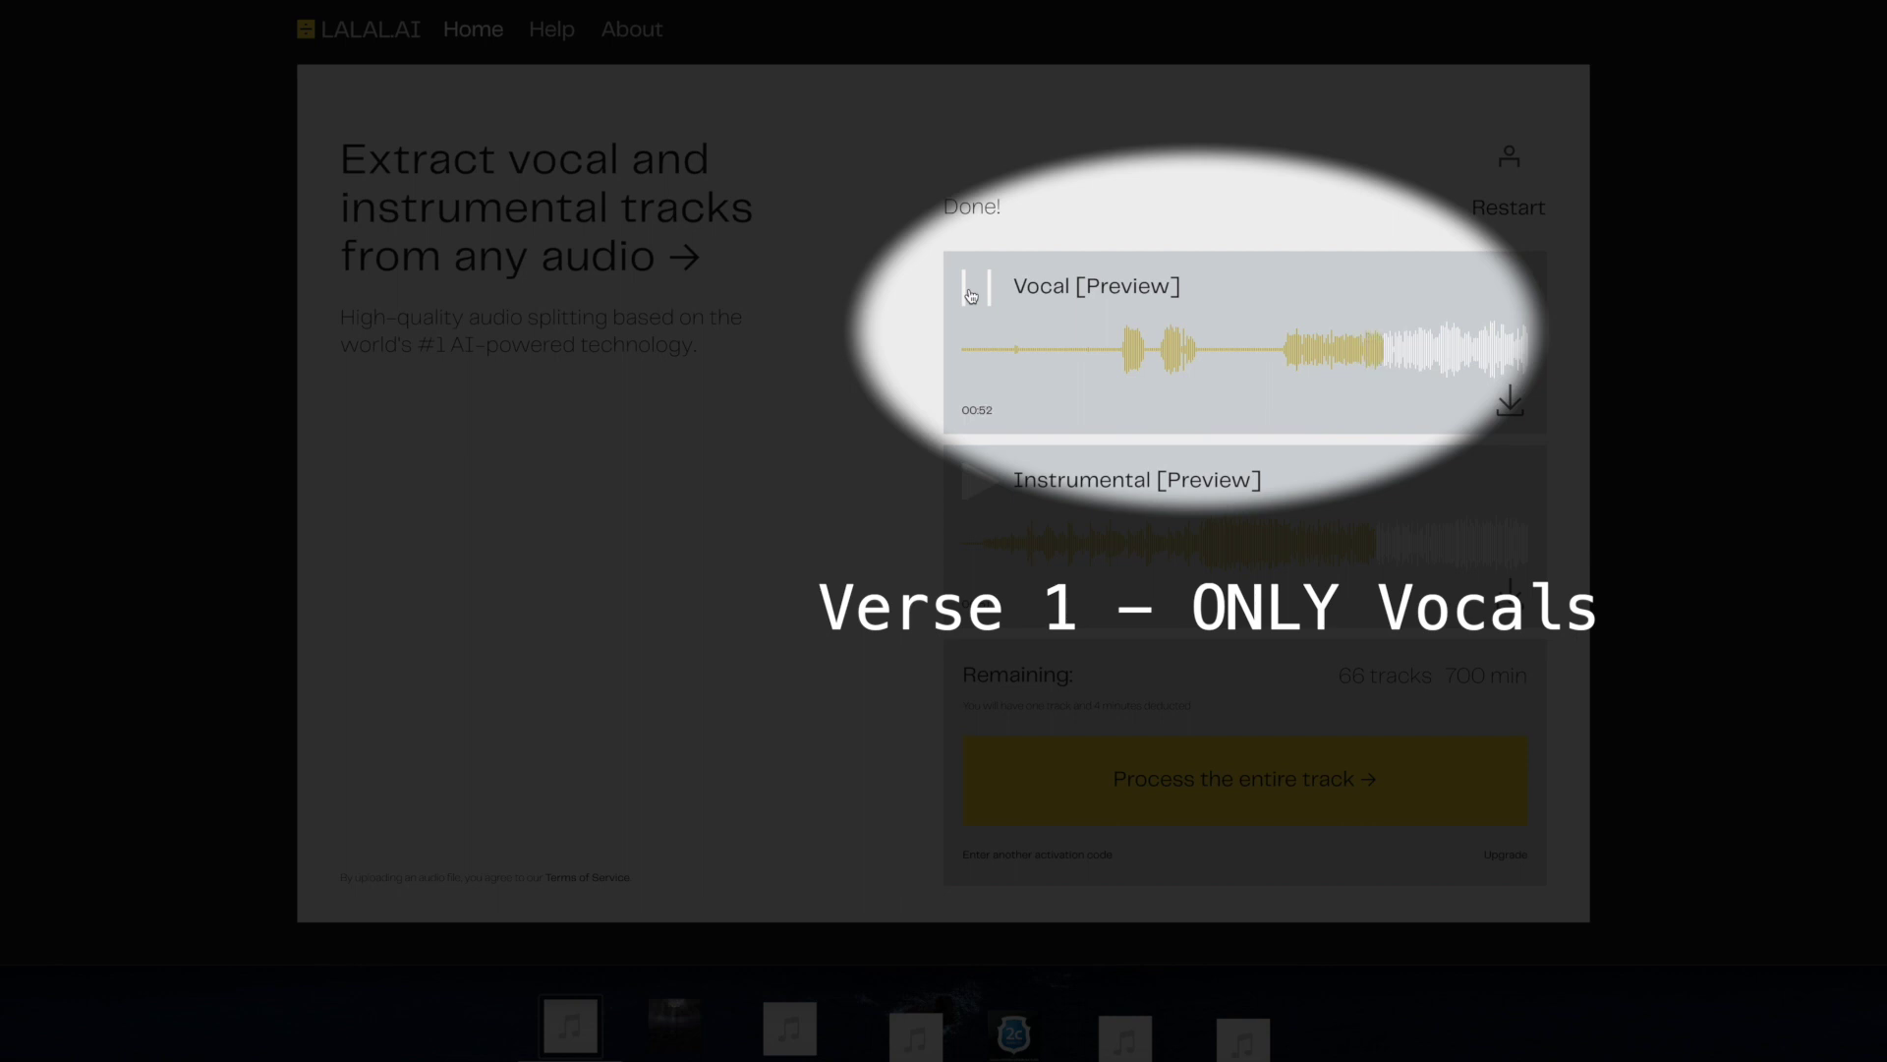
click(971, 296)
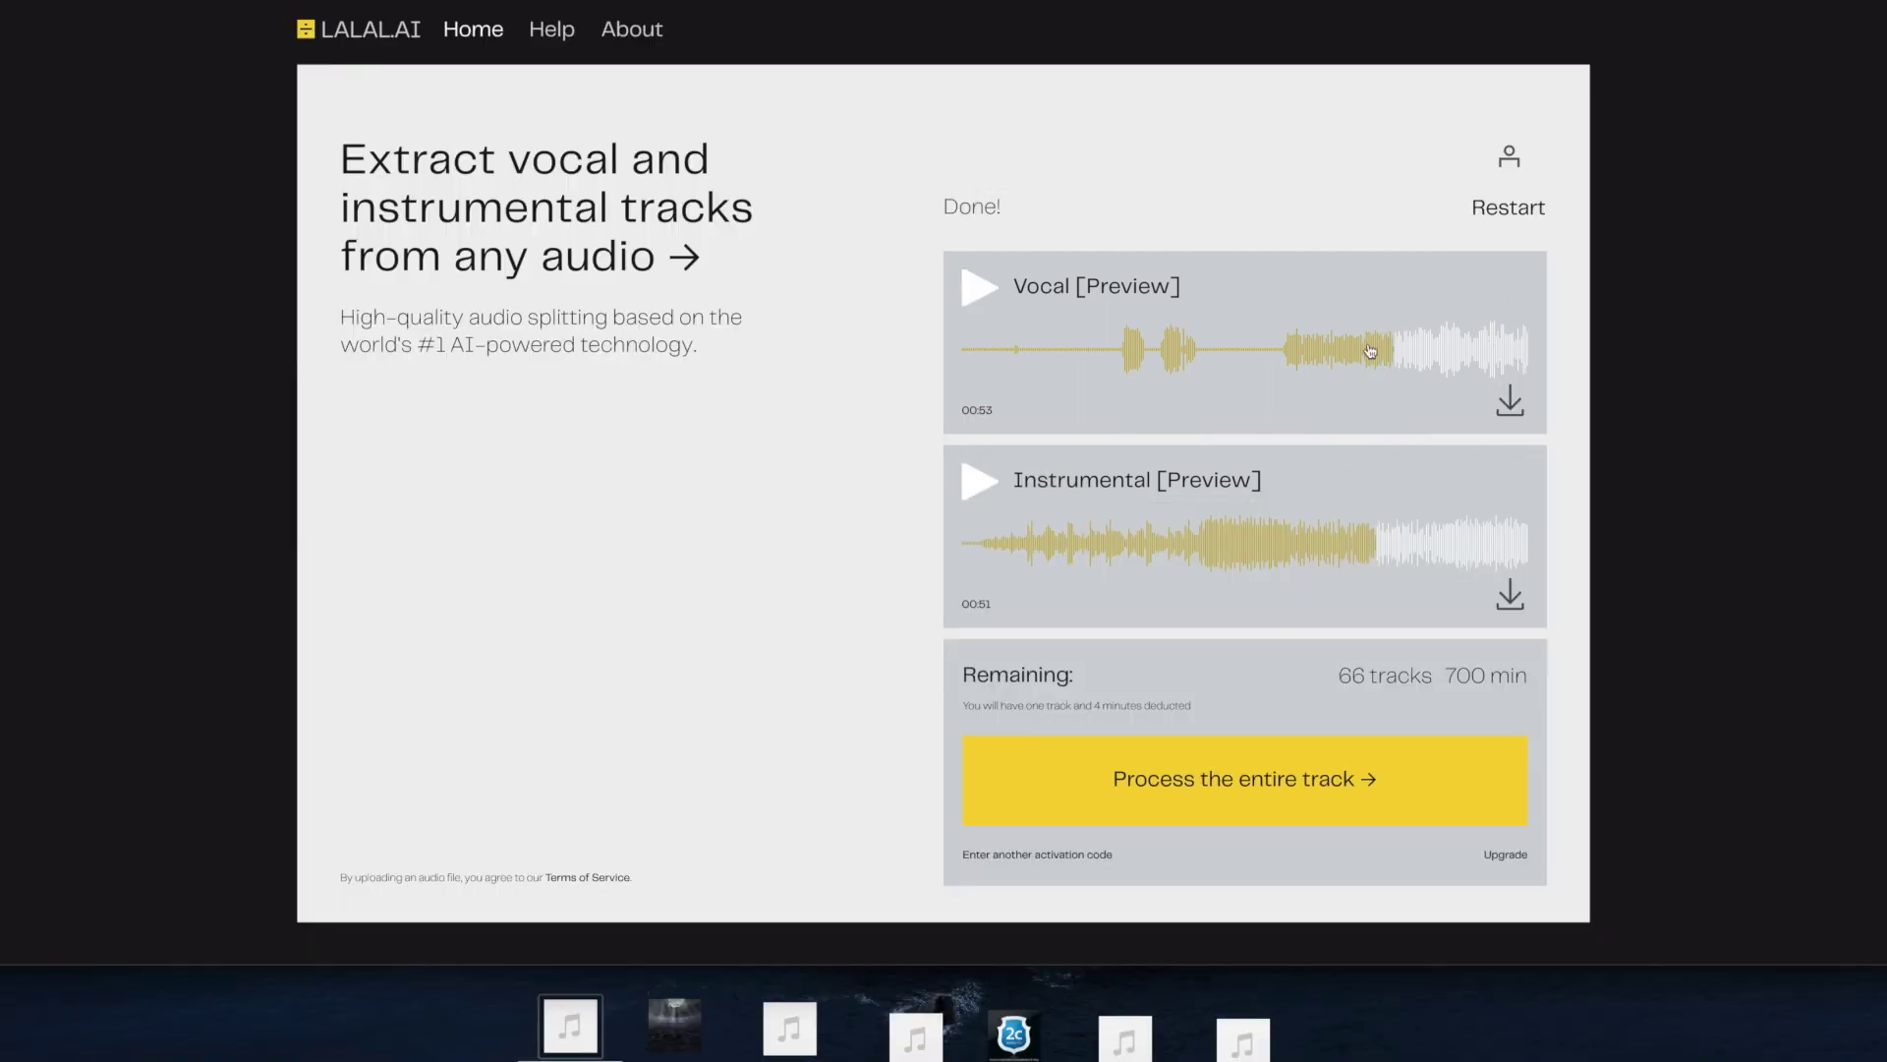
click(1126, 356)
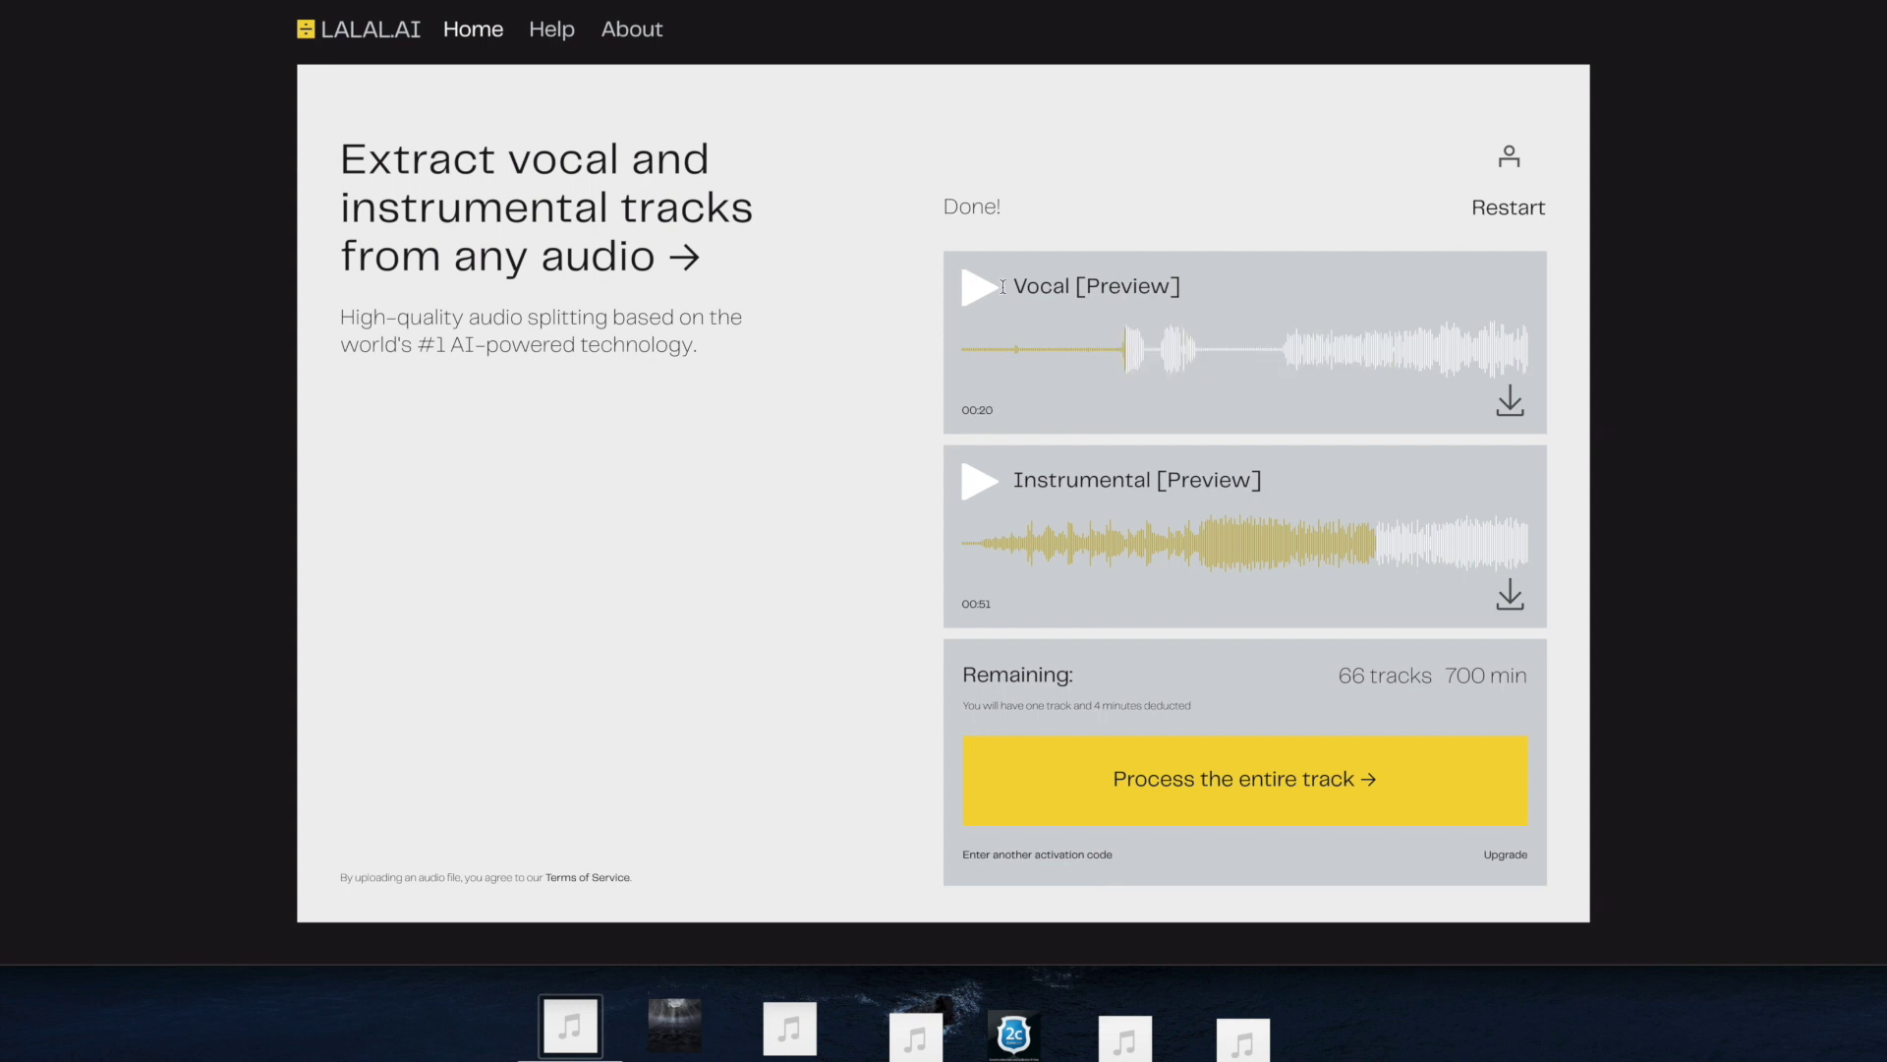
click(983, 293)
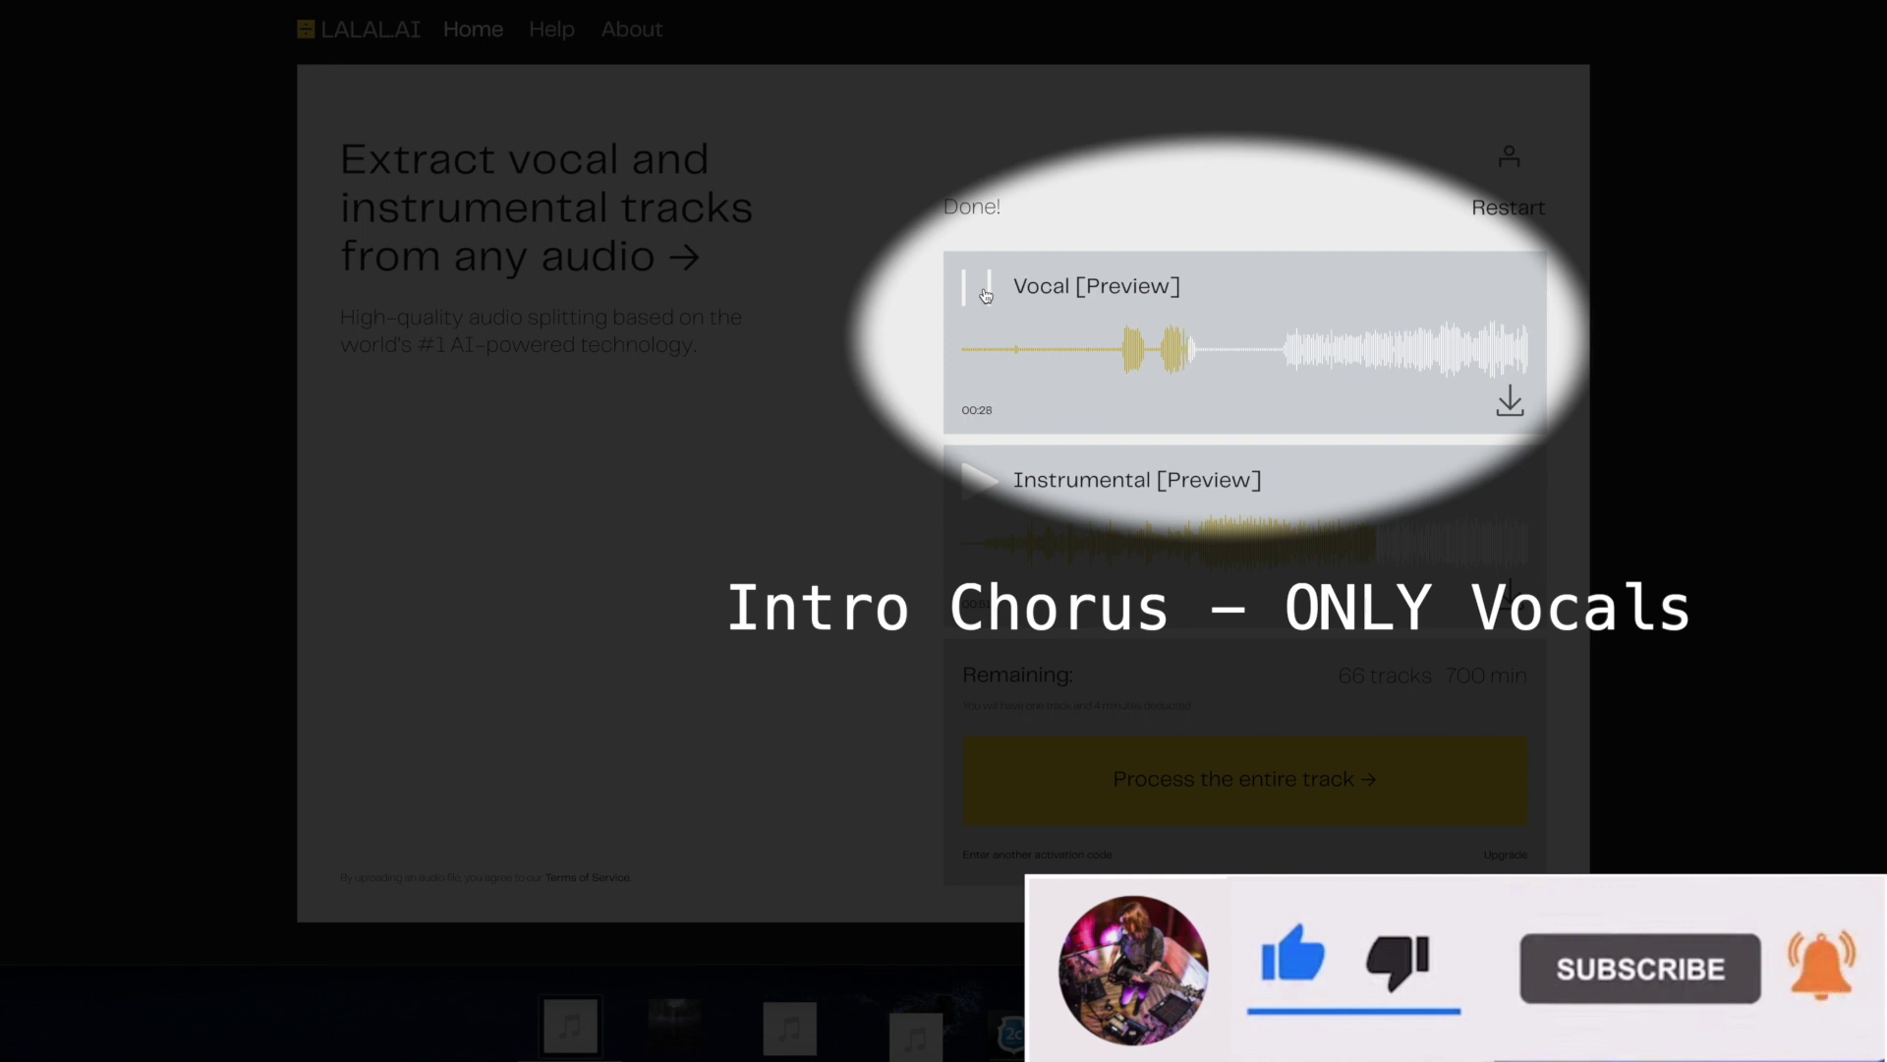
click(985, 295)
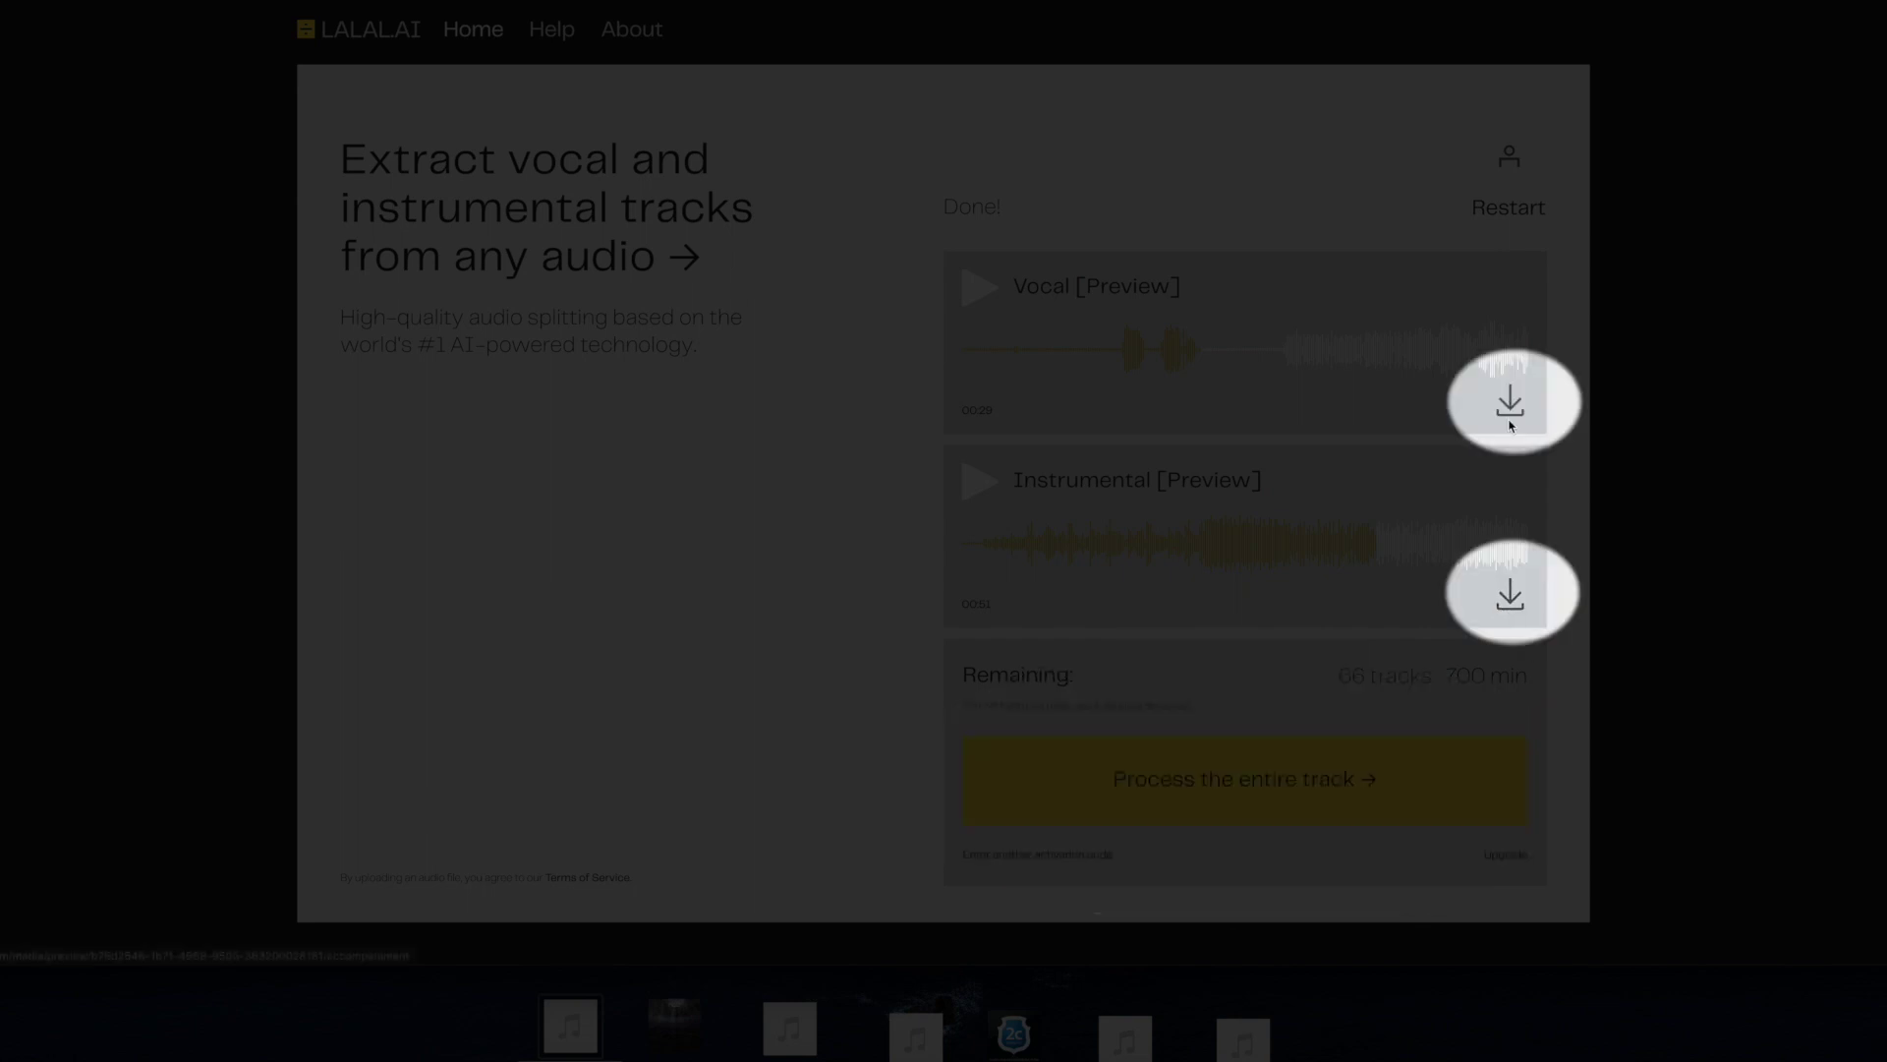
Step: Check the package options and prices, and process the entire first track
scroll(801, 654, down, 10)
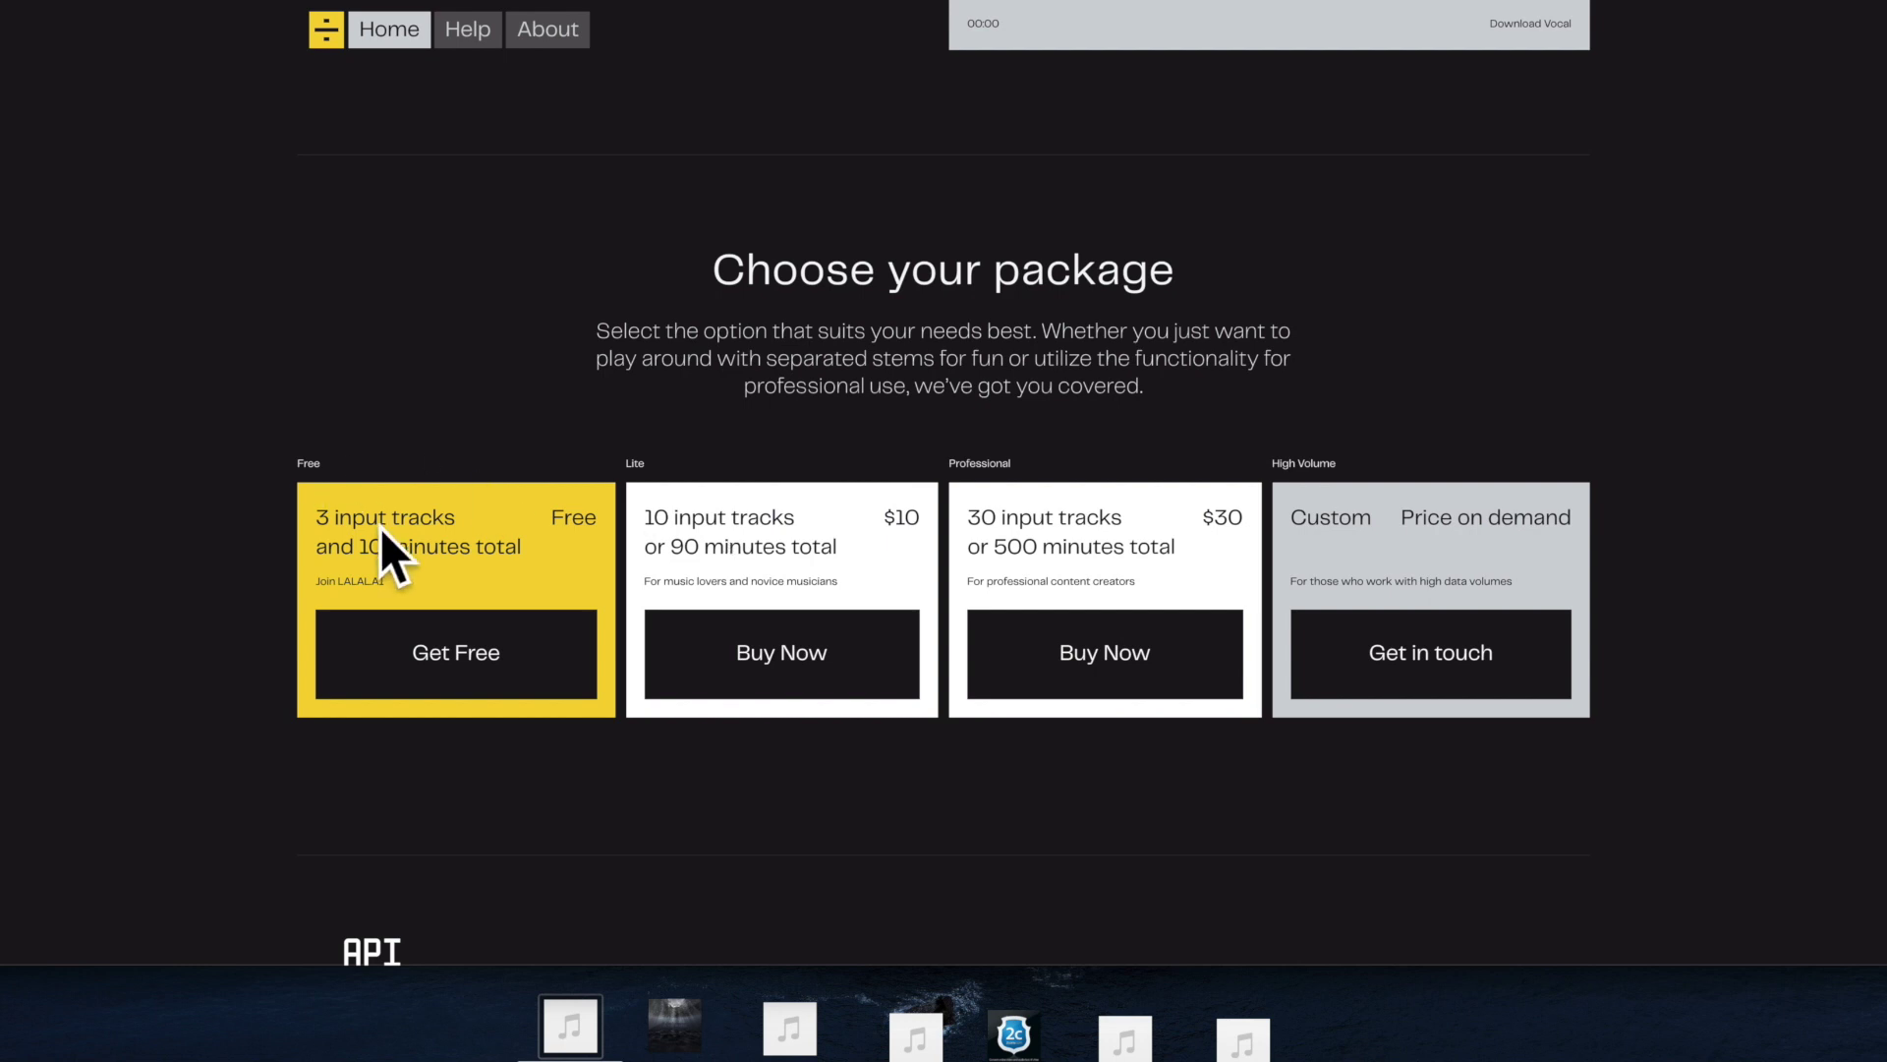
scroll(505, 640, up, 15)
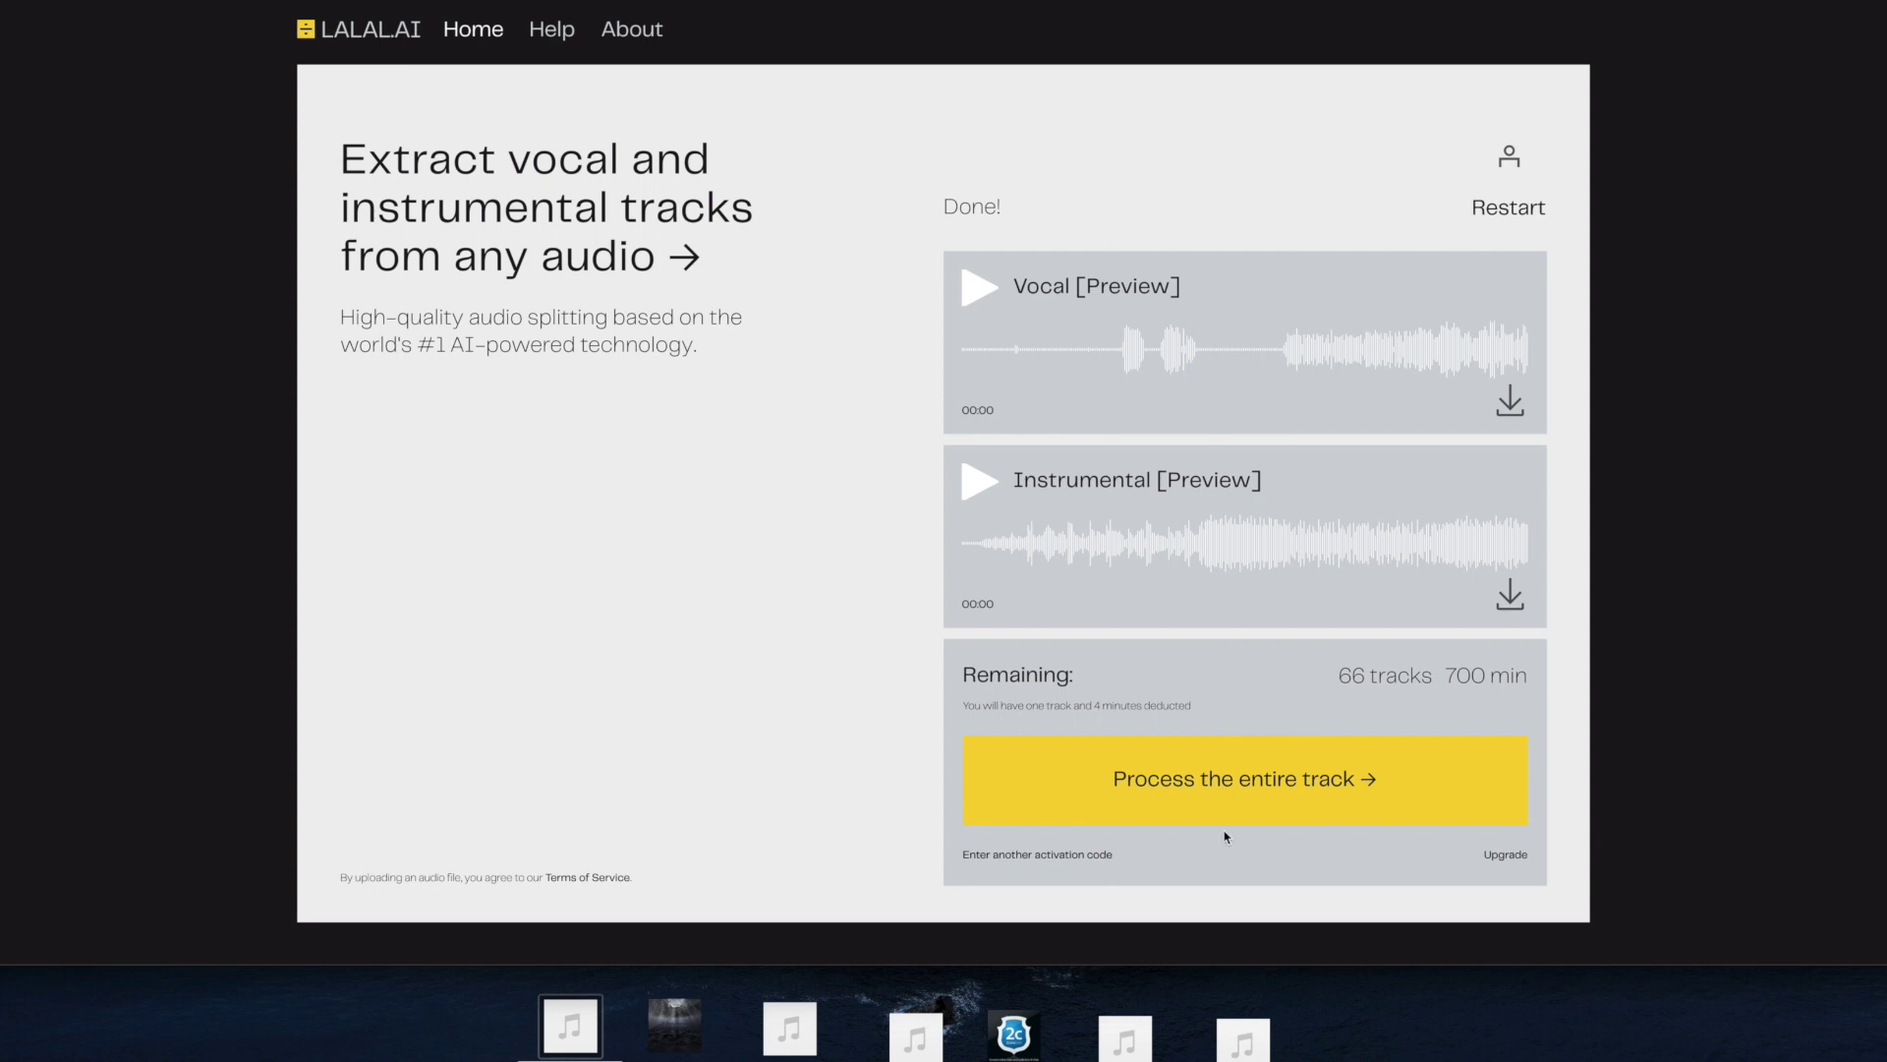
click(1167, 784)
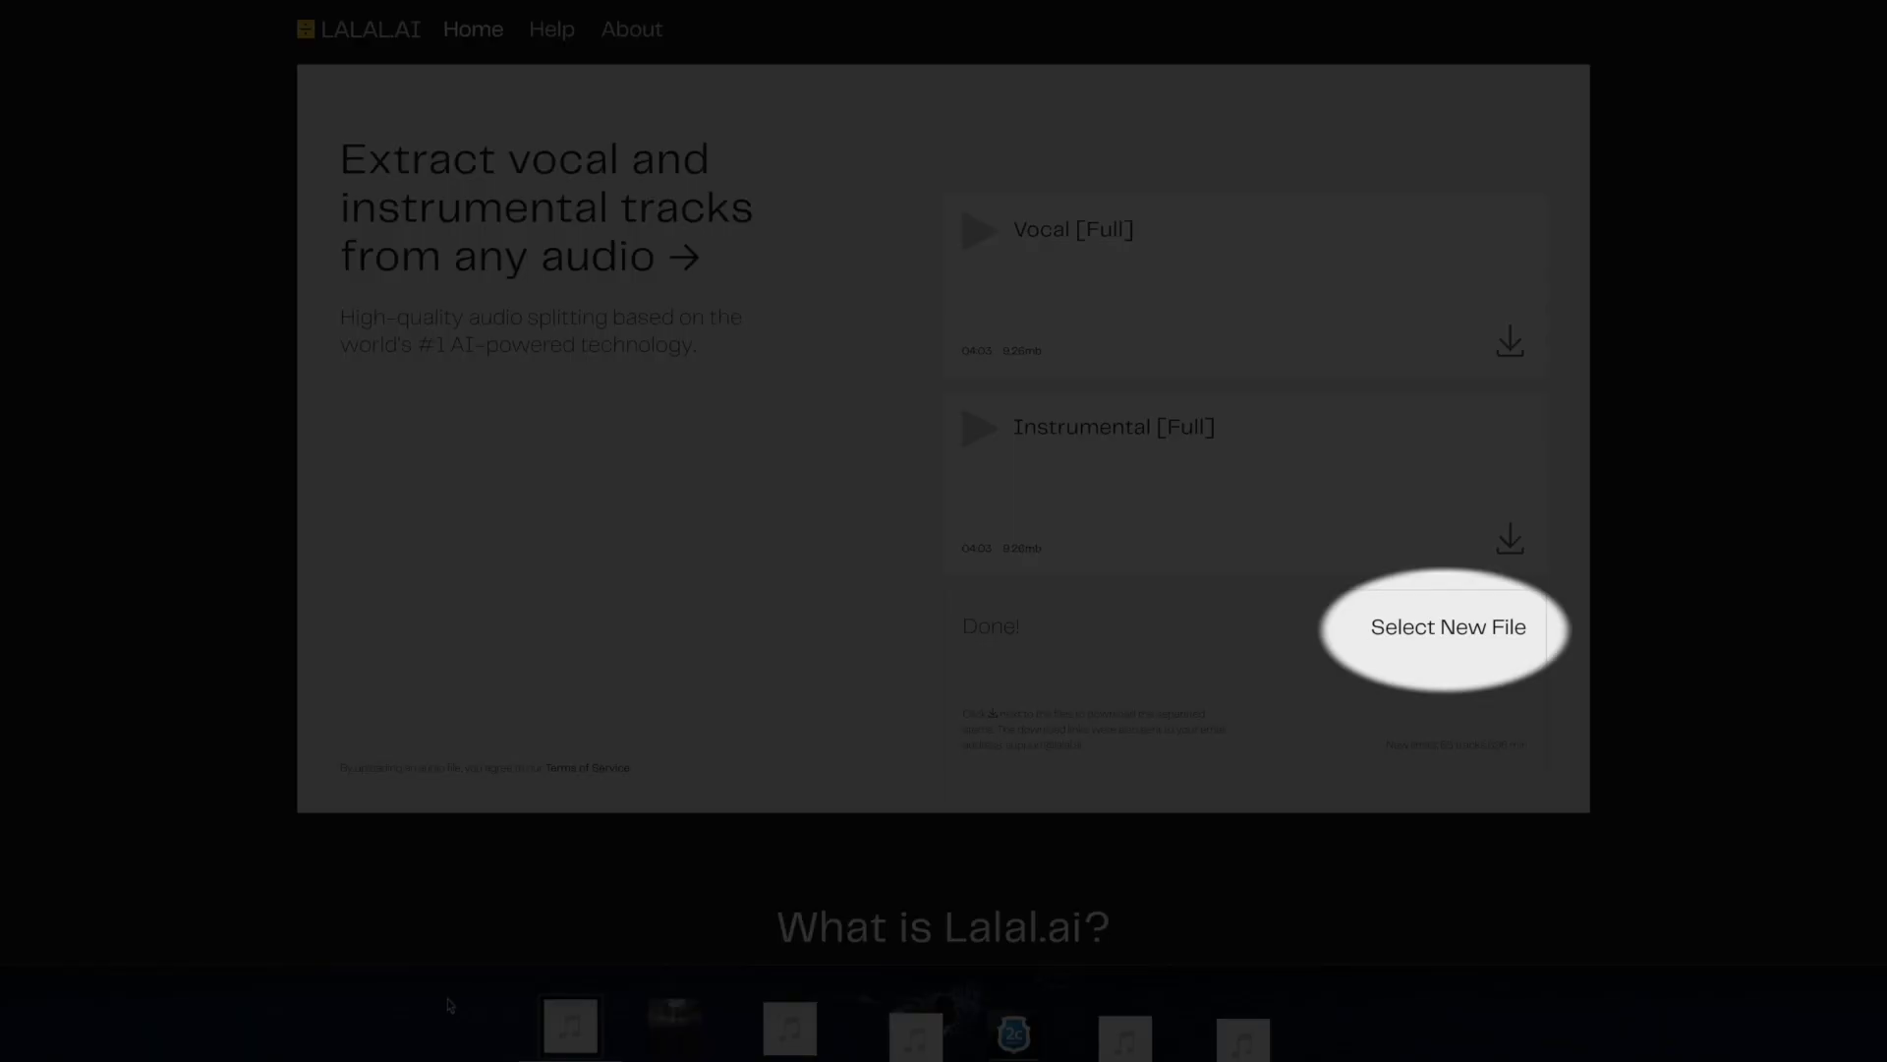
Step: Start a new split by uploading the second desktop audio file, the one with the dark cover thumbnail
click(1451, 629)
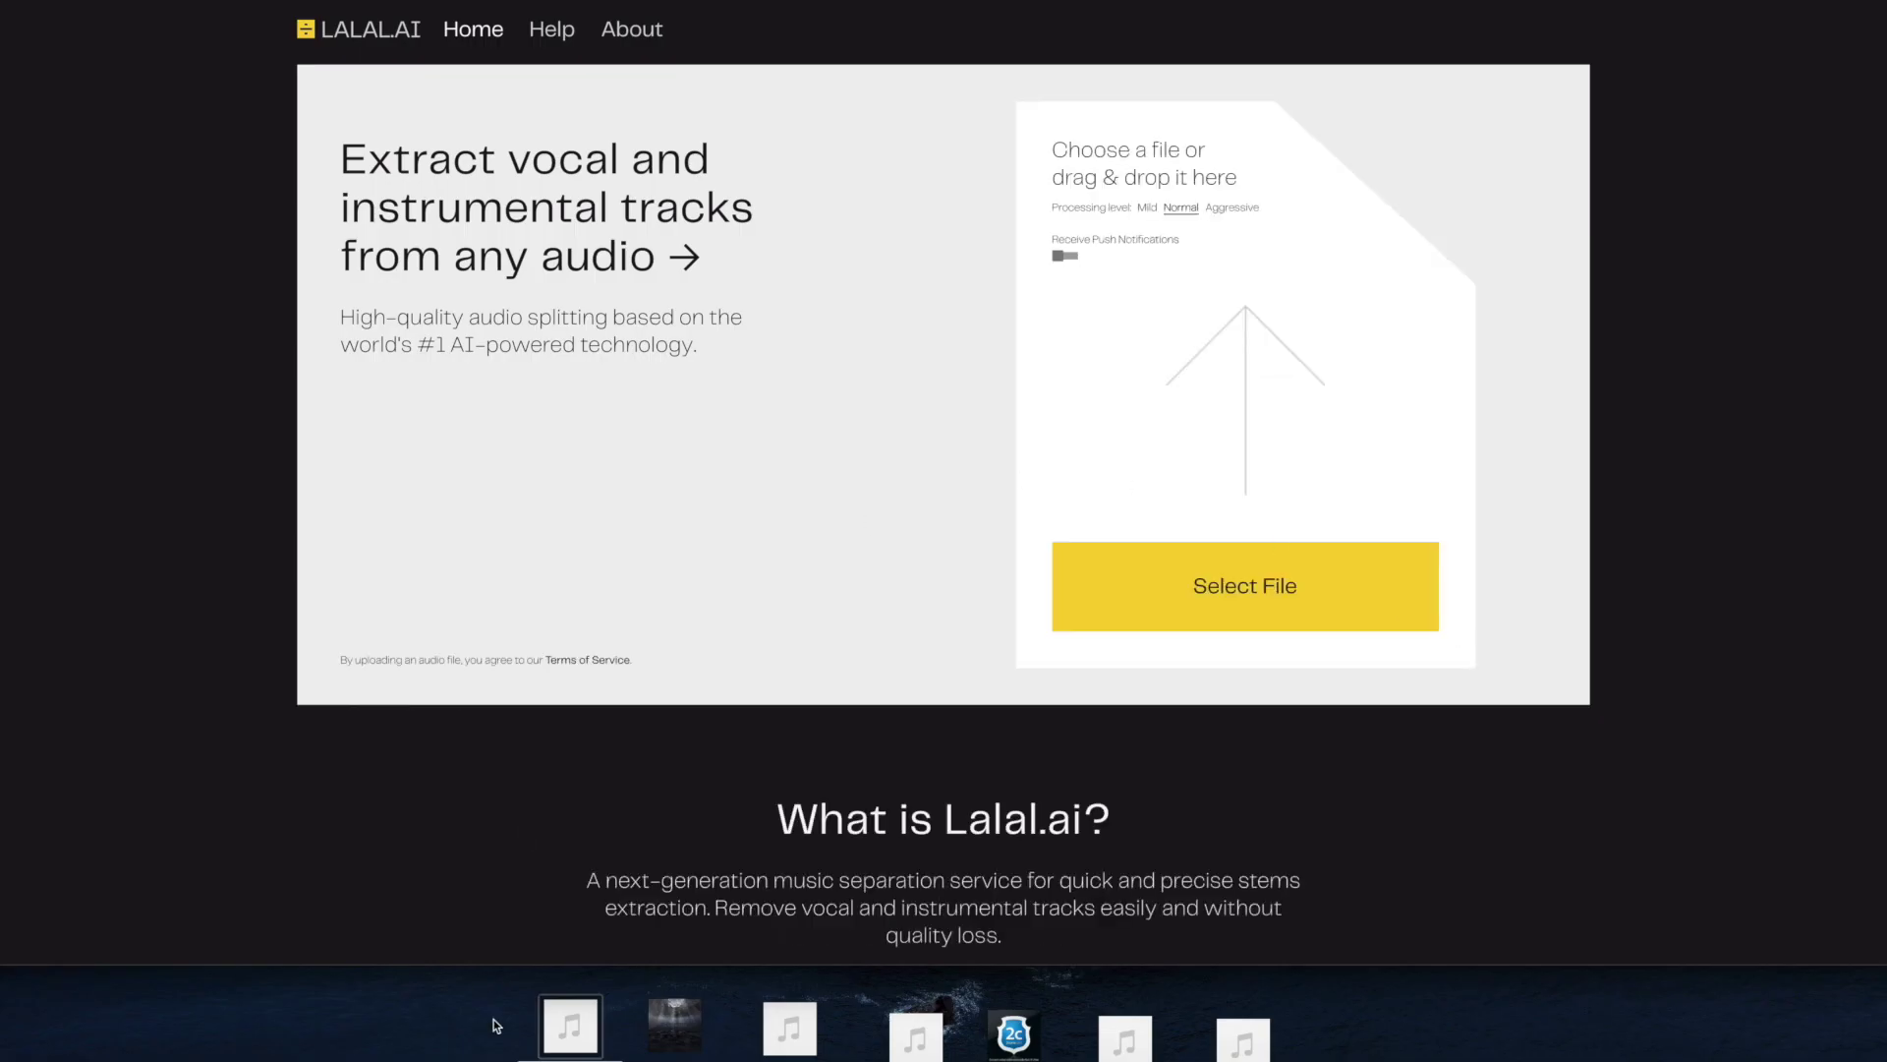
click(676, 1037)
drag(676, 1042, 1164, 343)
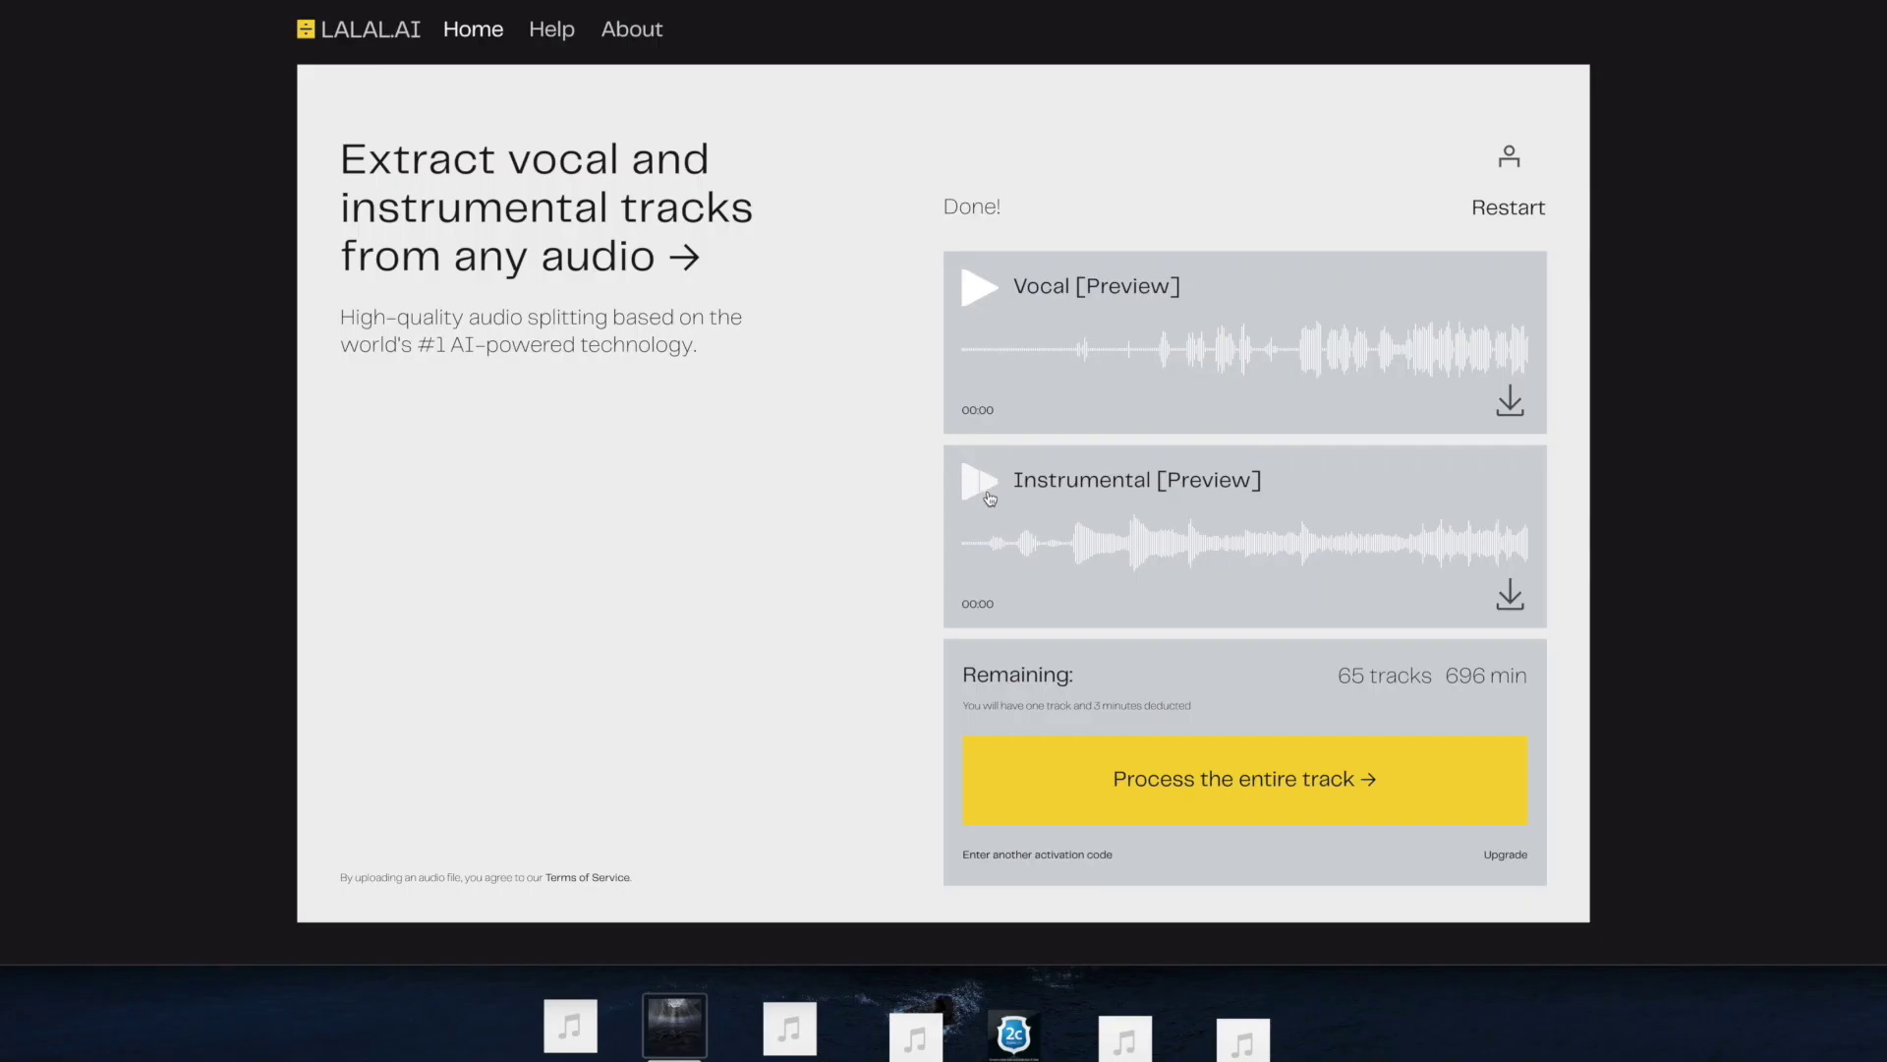
Step: Listen to a short early section of the second song's instrumental preview
click(978, 482)
click(1071, 543)
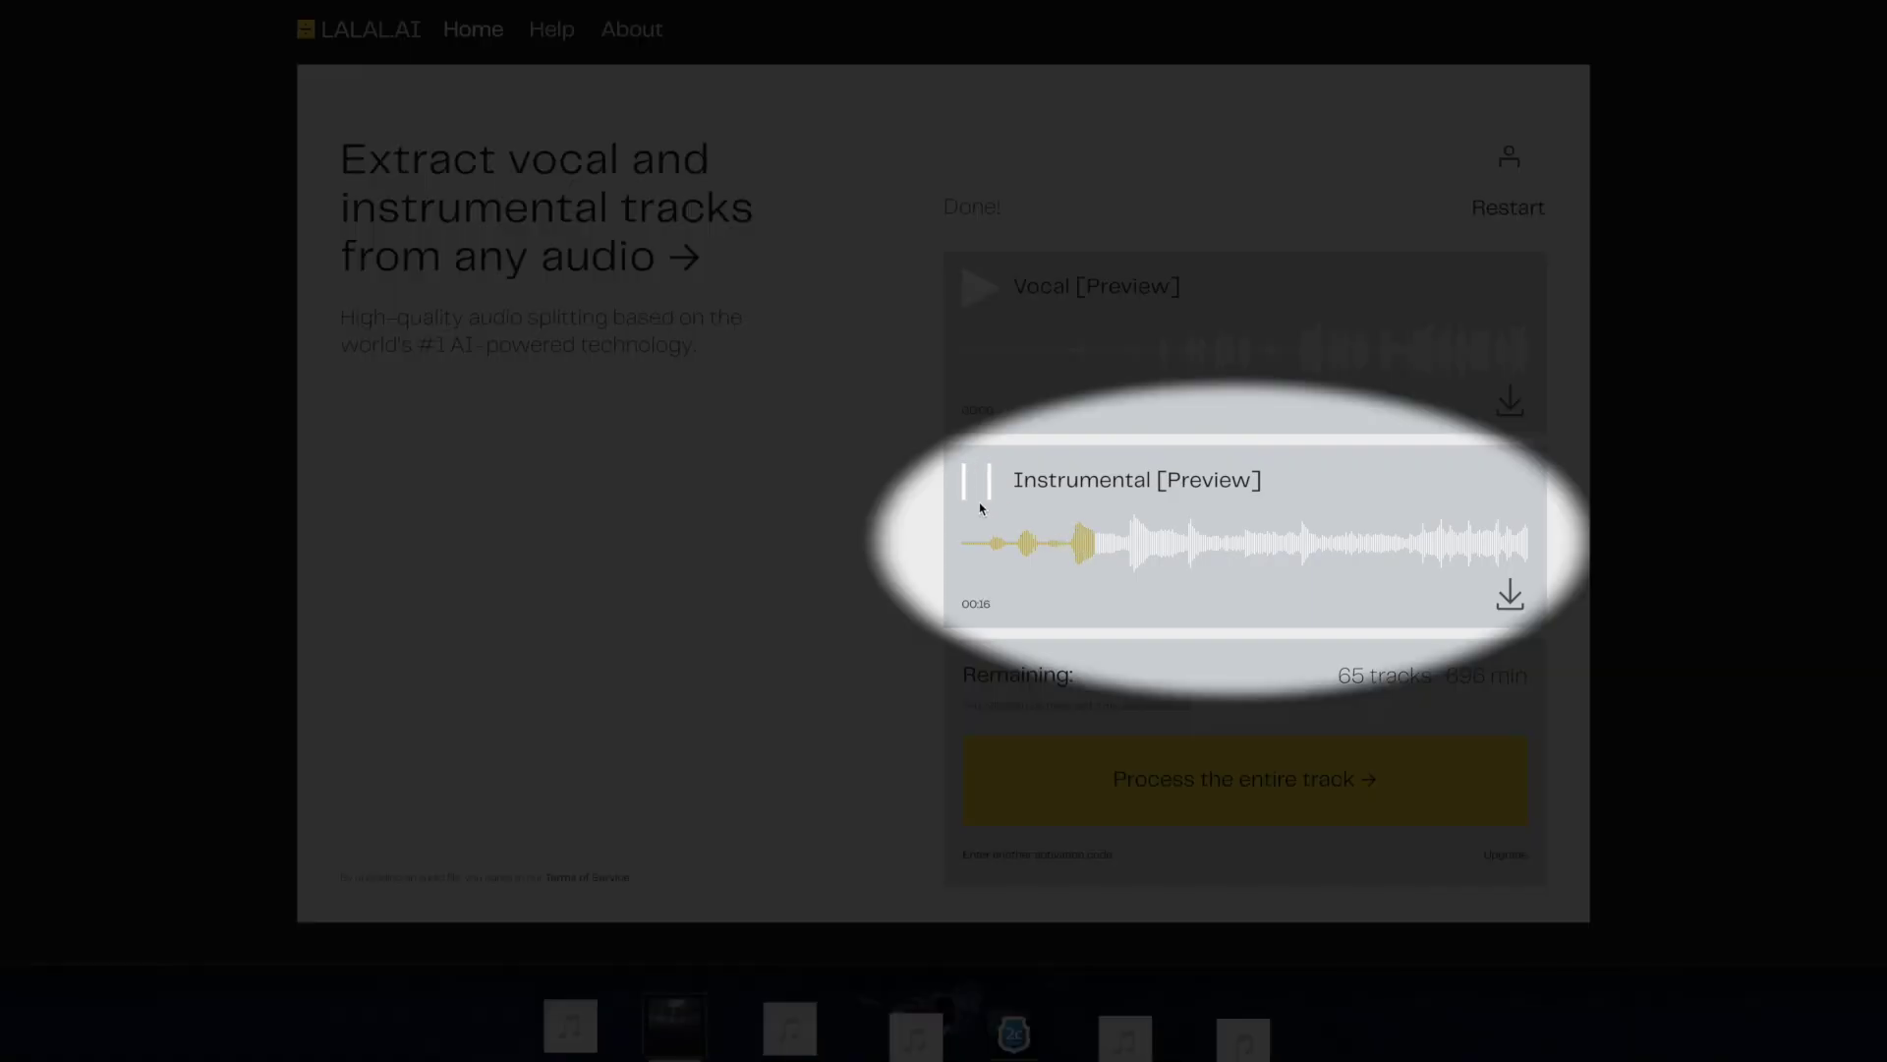
click(988, 499)
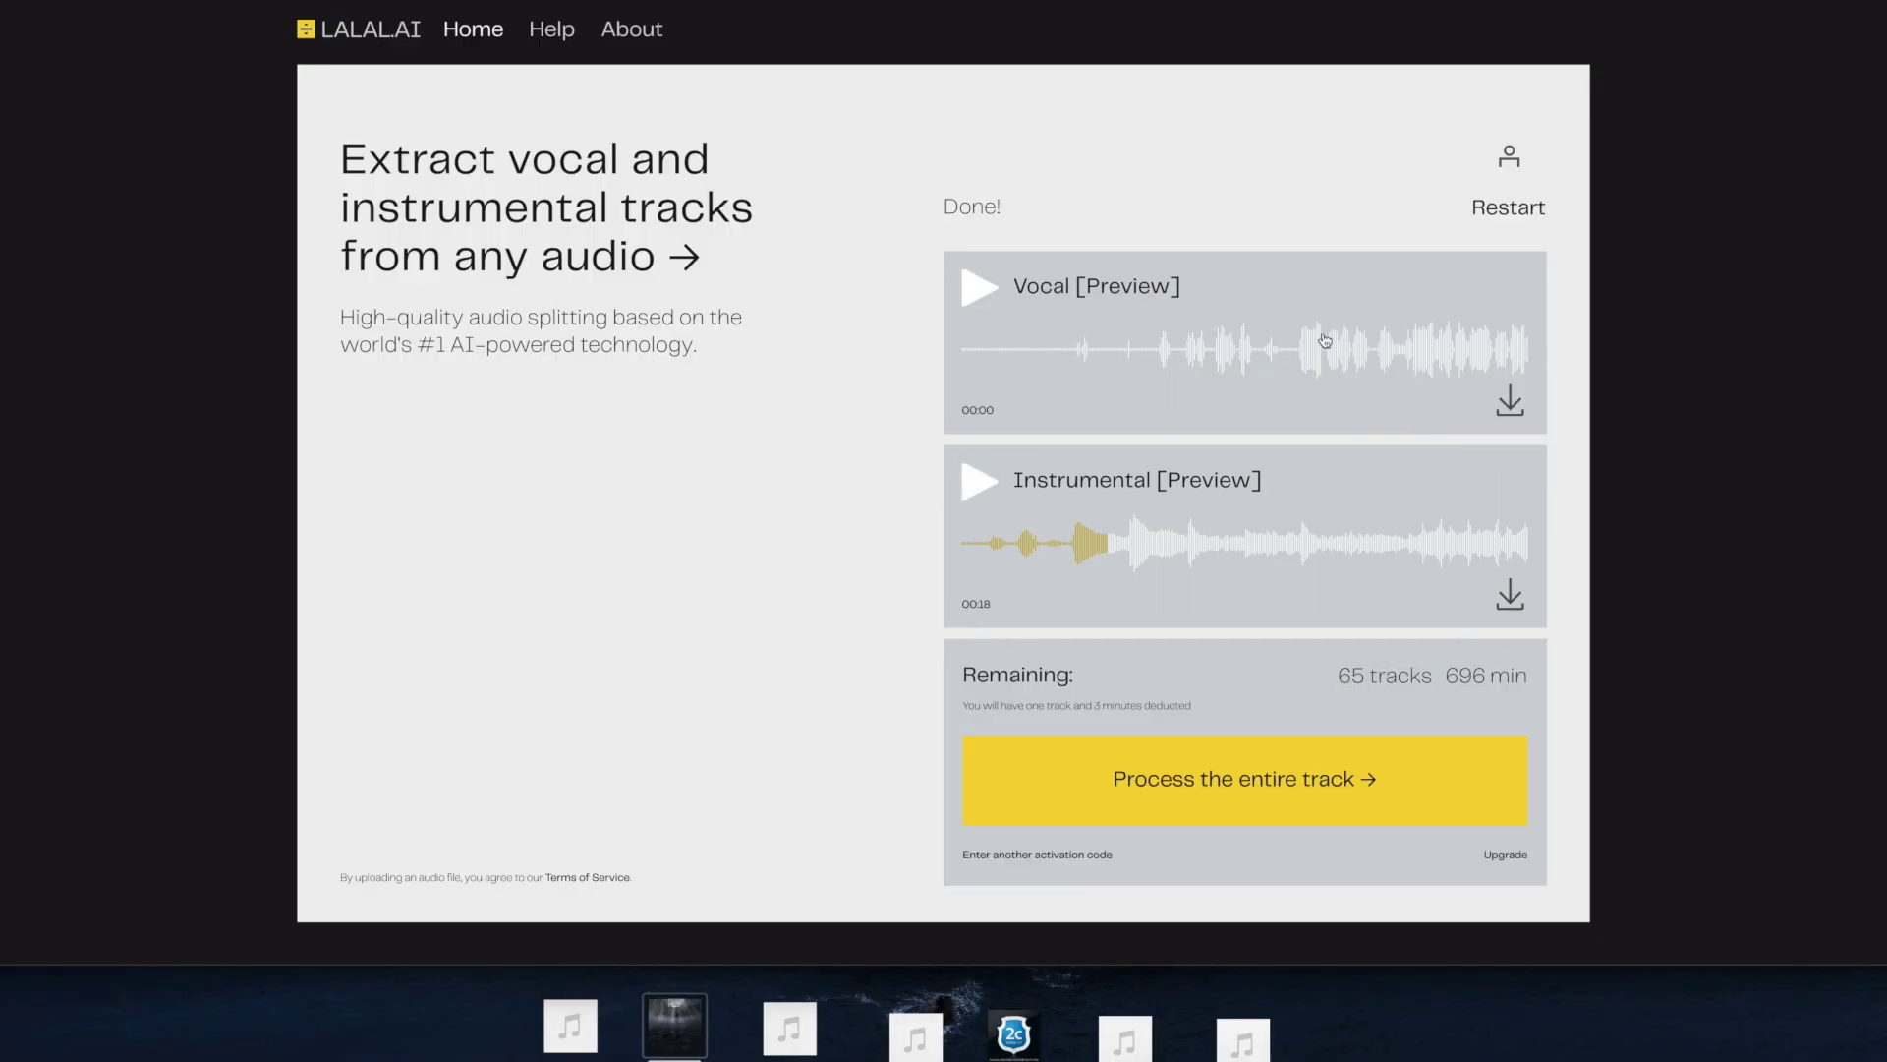
Step: Compare the second song's vocal and instrumental previews by playing each from 00:43
click(1318, 344)
click(1305, 545)
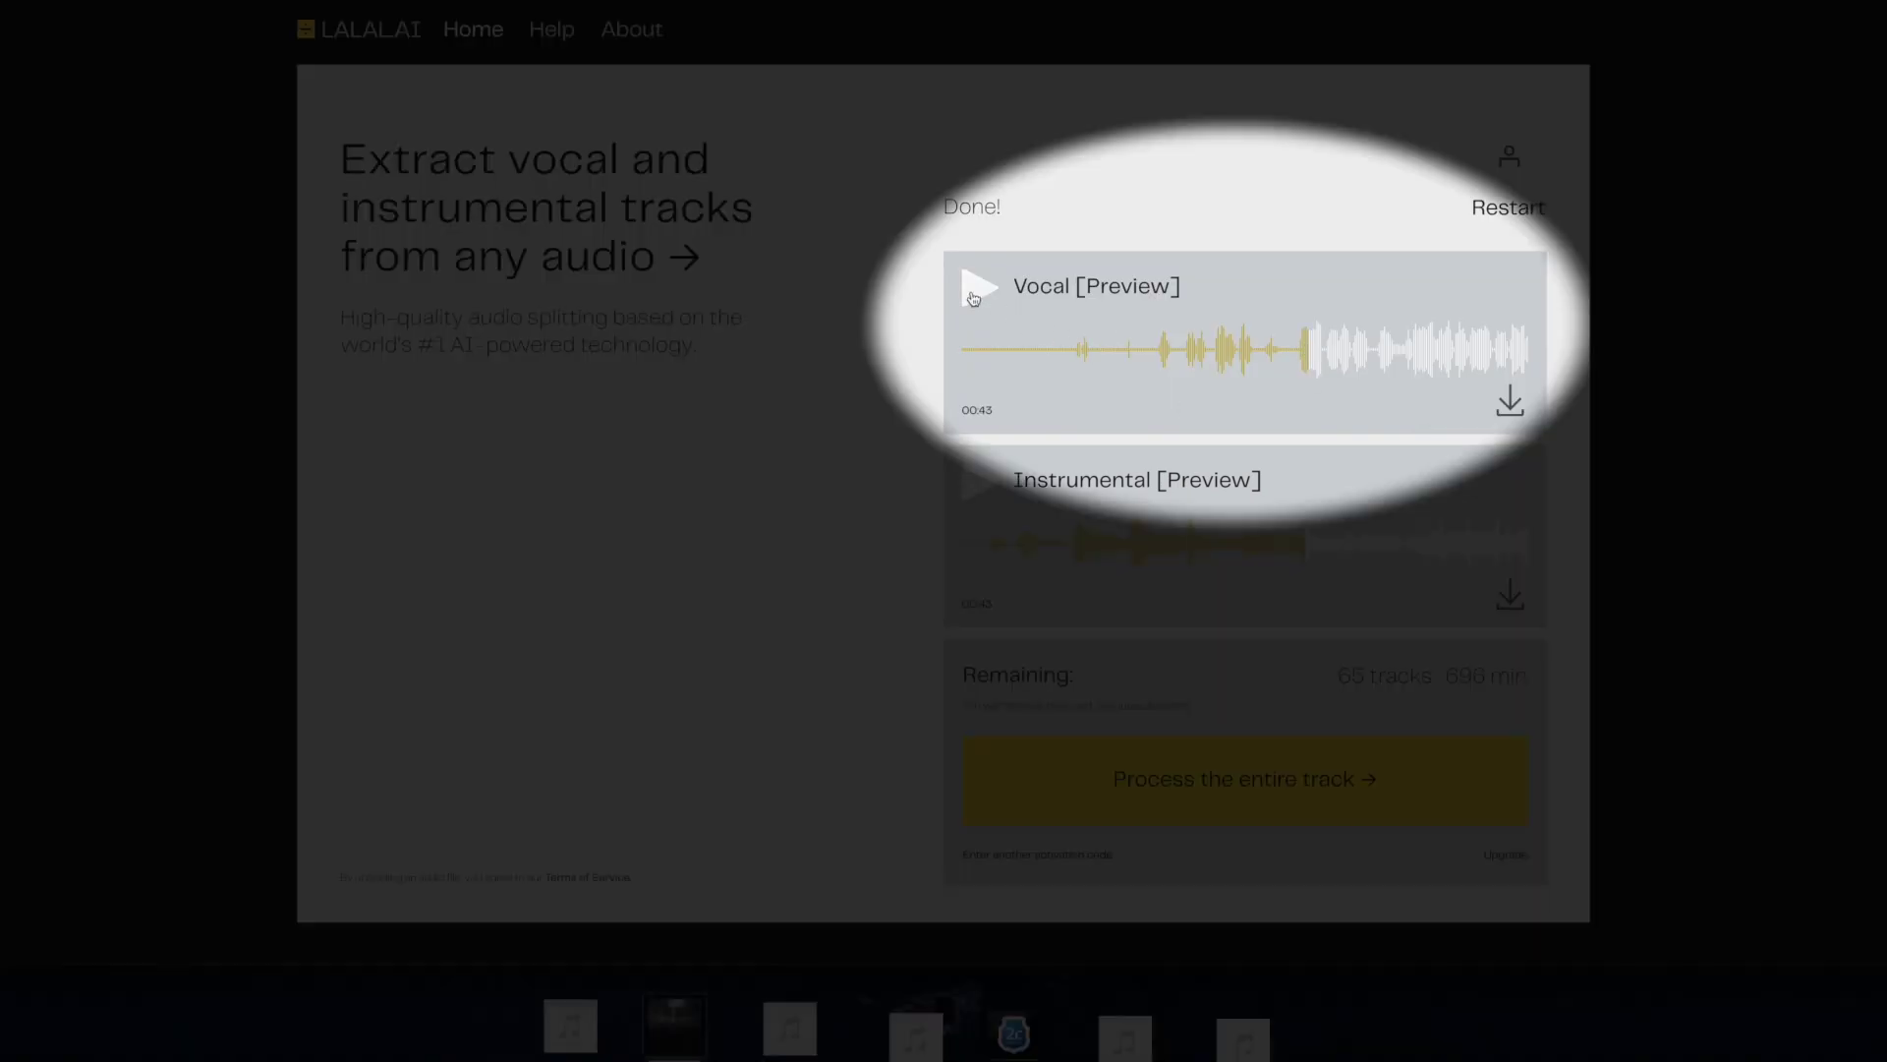
click(977, 289)
click(979, 295)
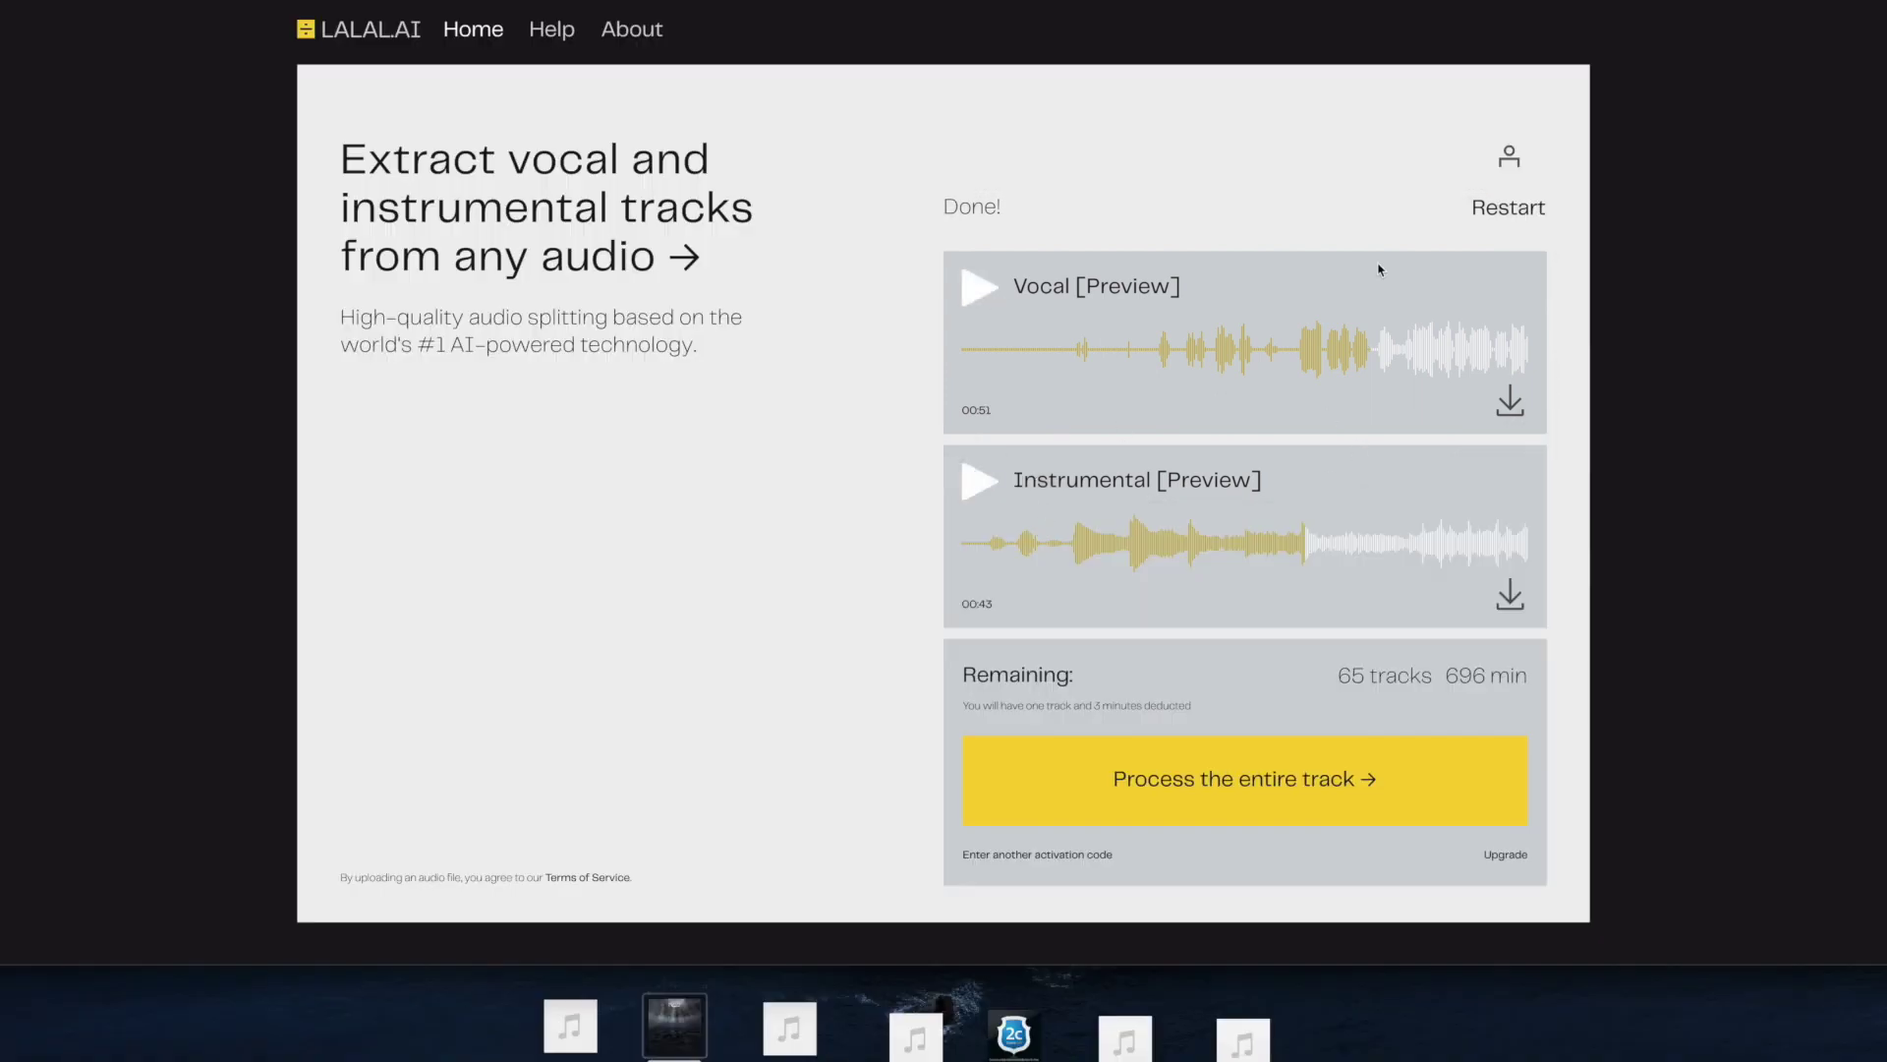
click(979, 491)
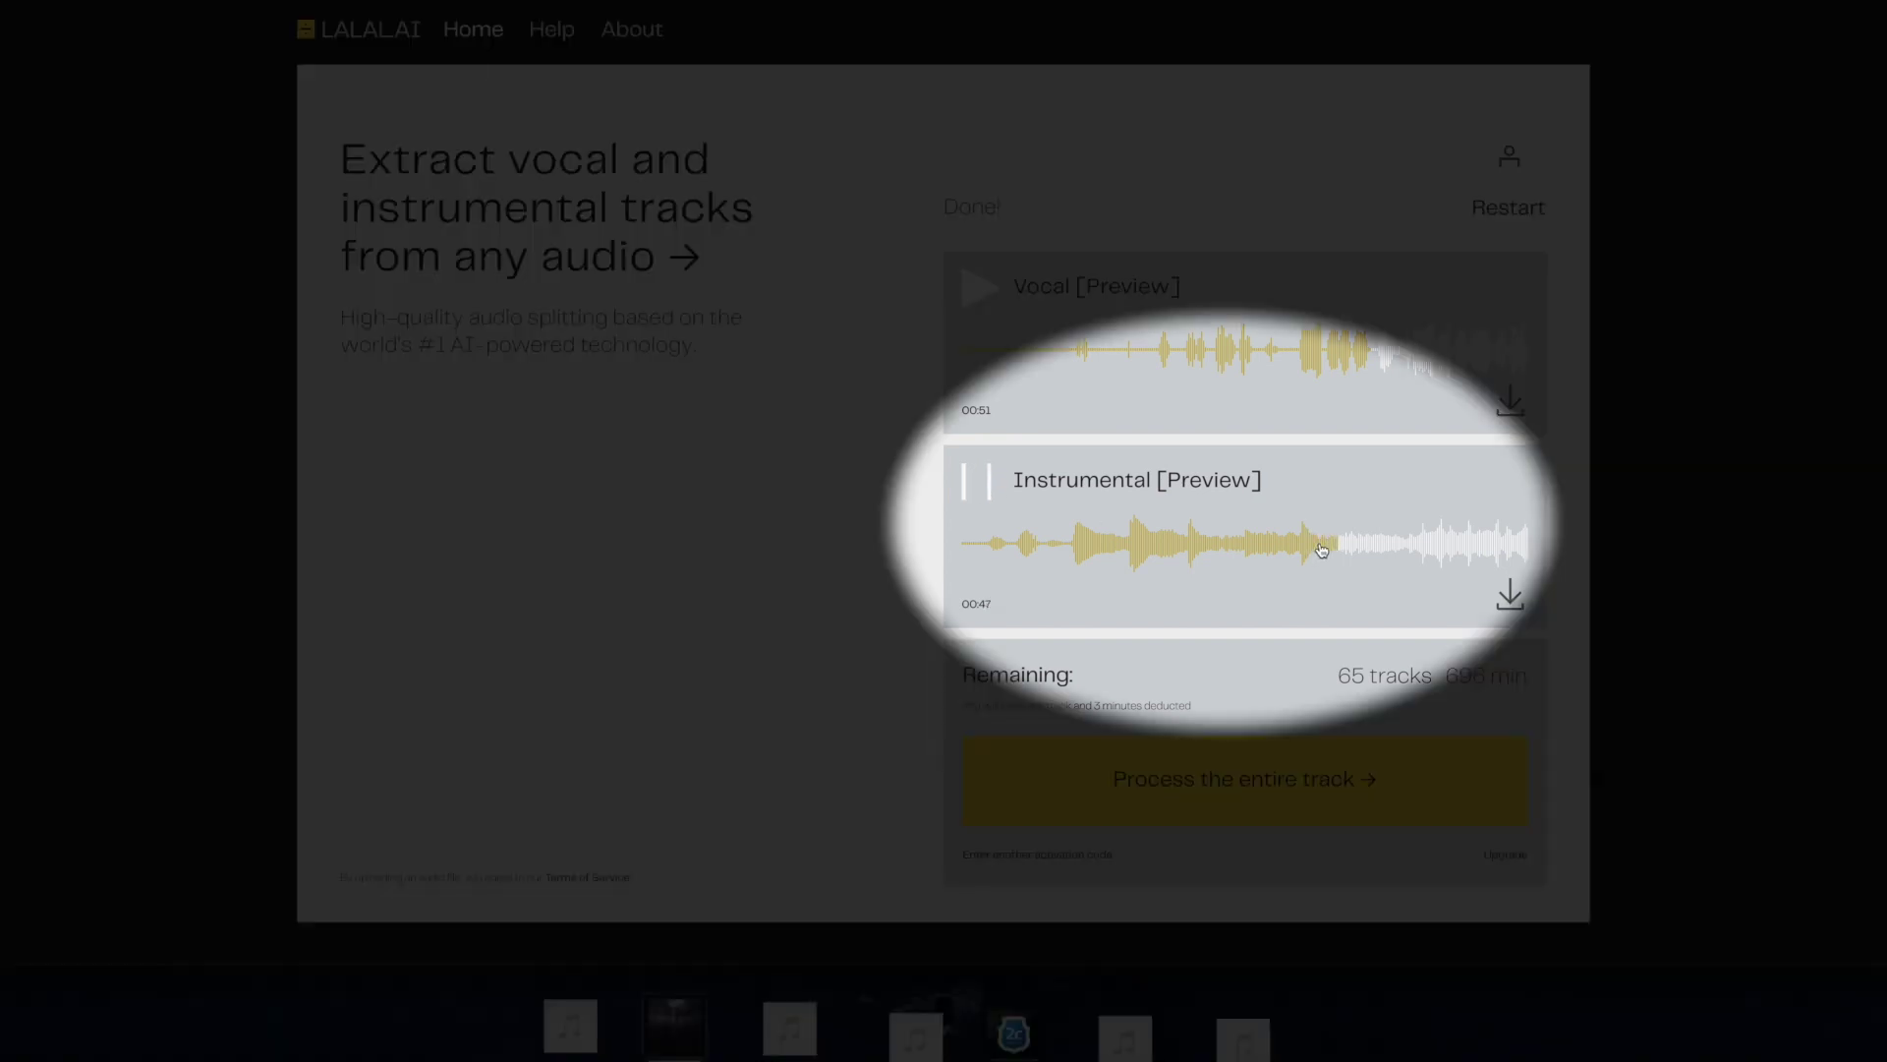
click(973, 495)
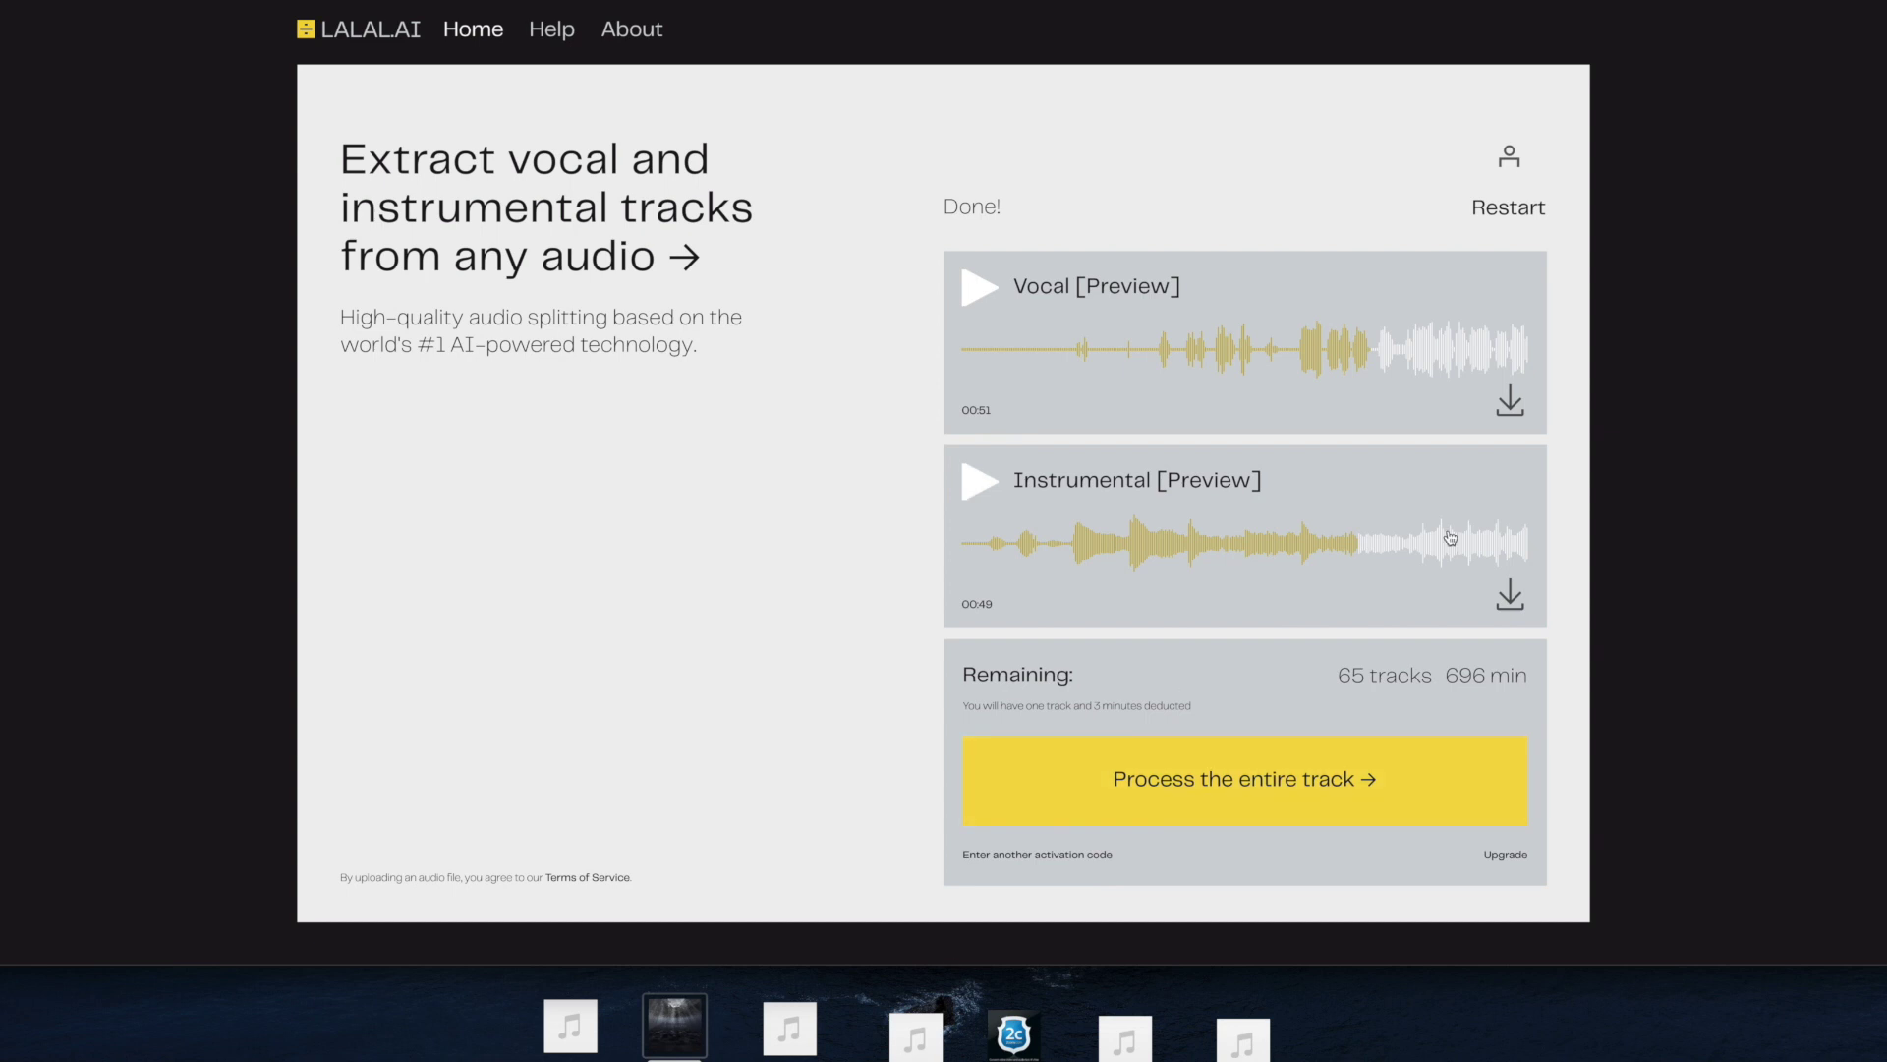
Step: Compare the second song's instrumental and vocal previews by playing each near the one-minute mark
click(1420, 550)
click(1000, 505)
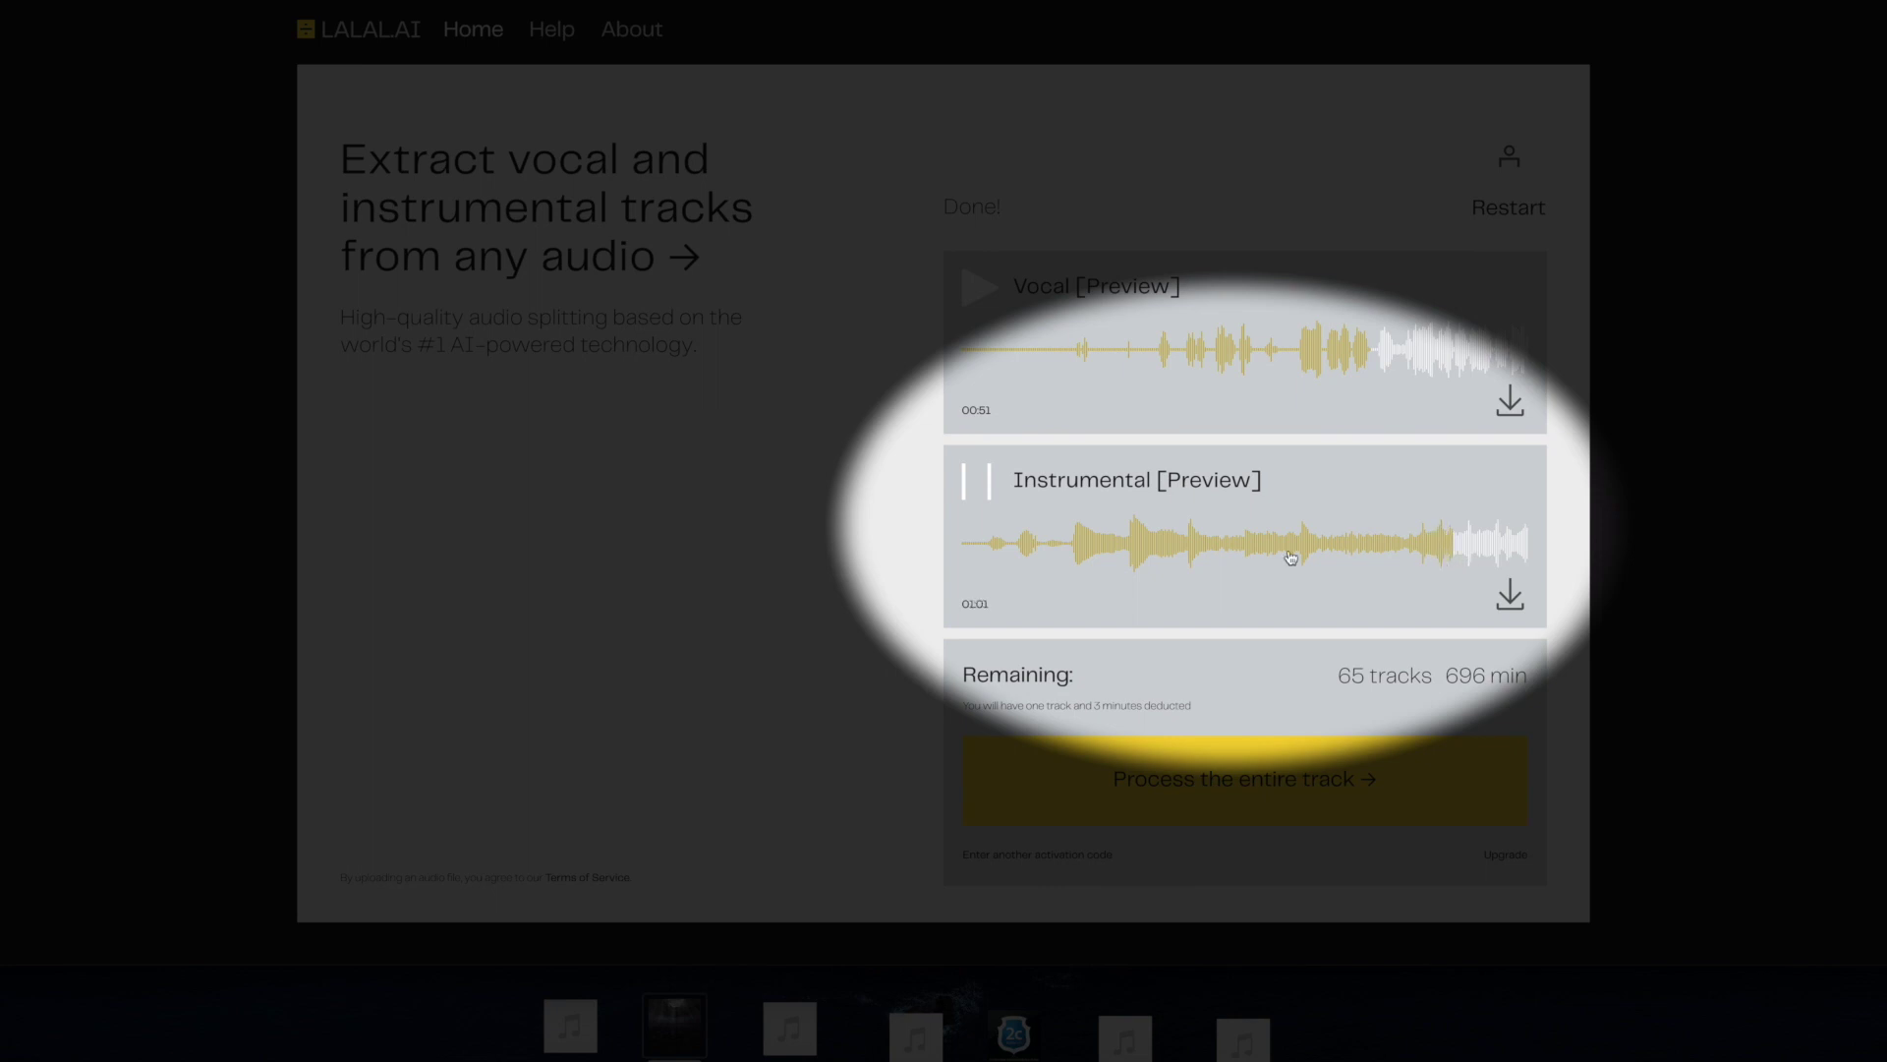
click(978, 481)
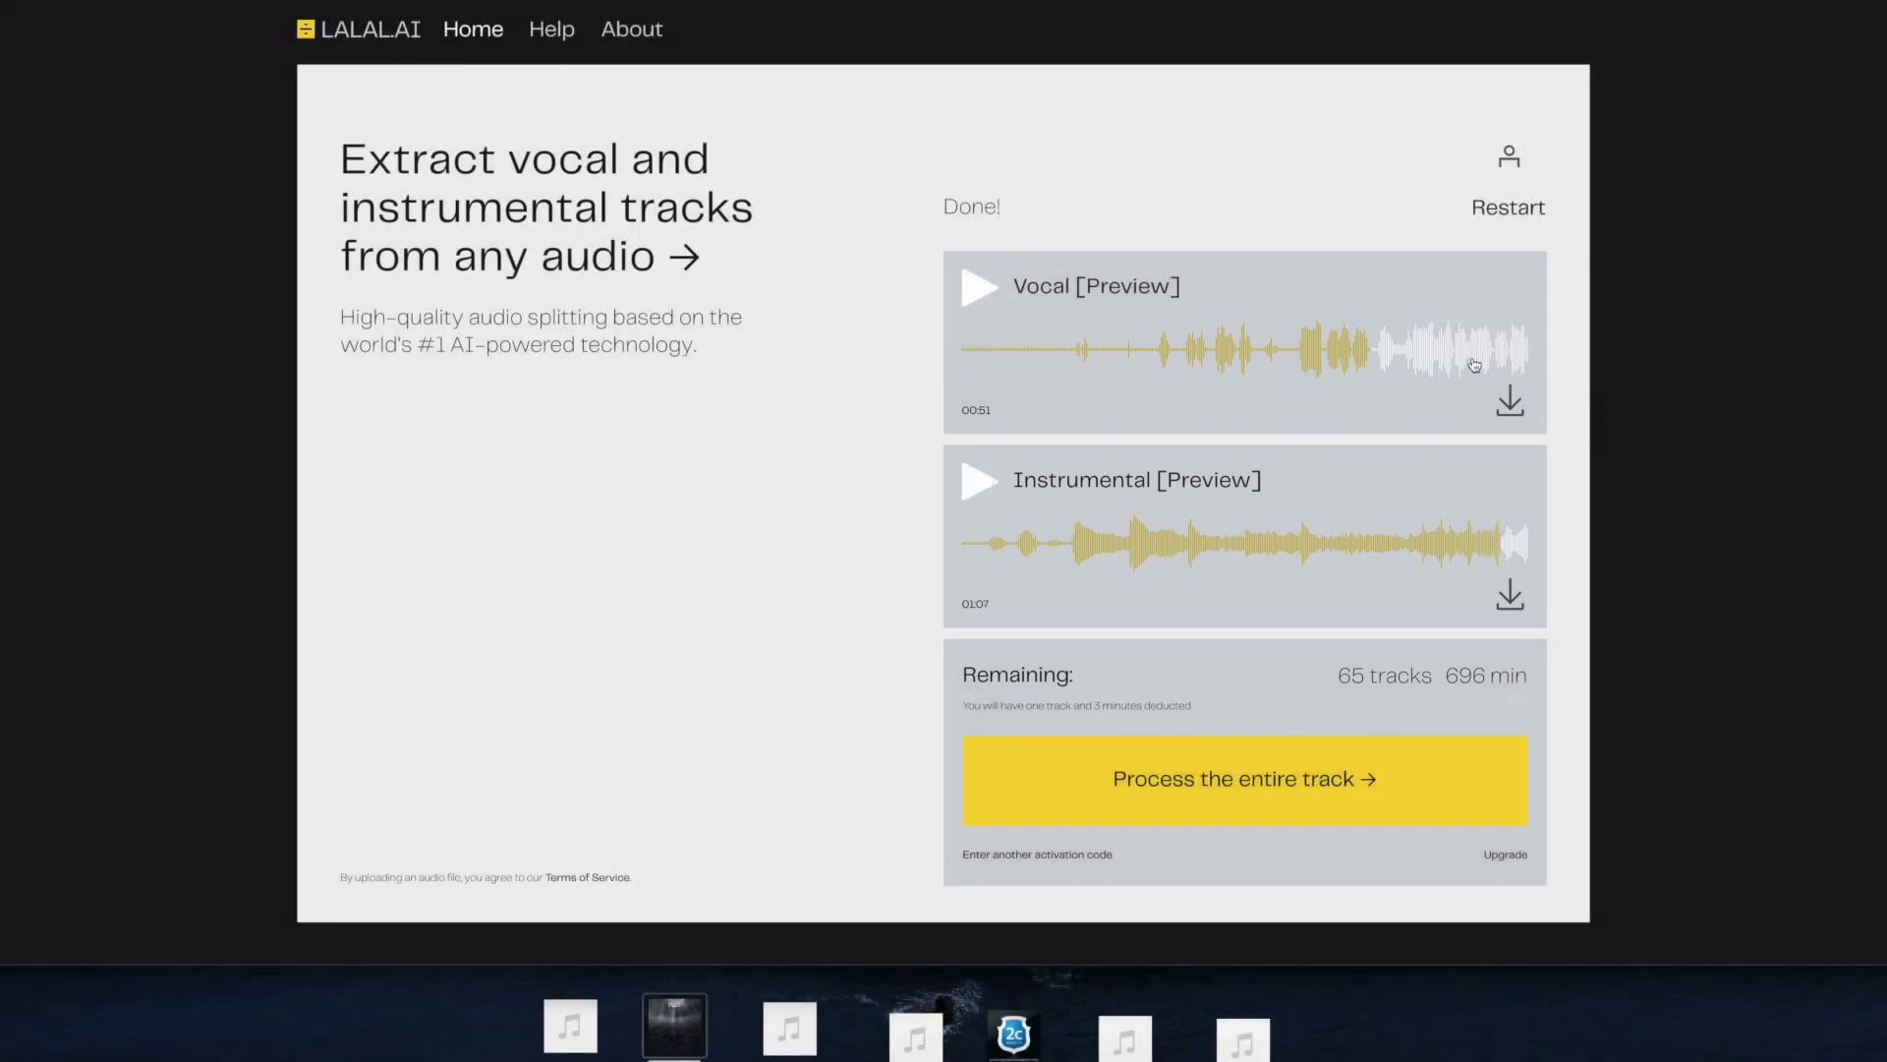
click(1457, 356)
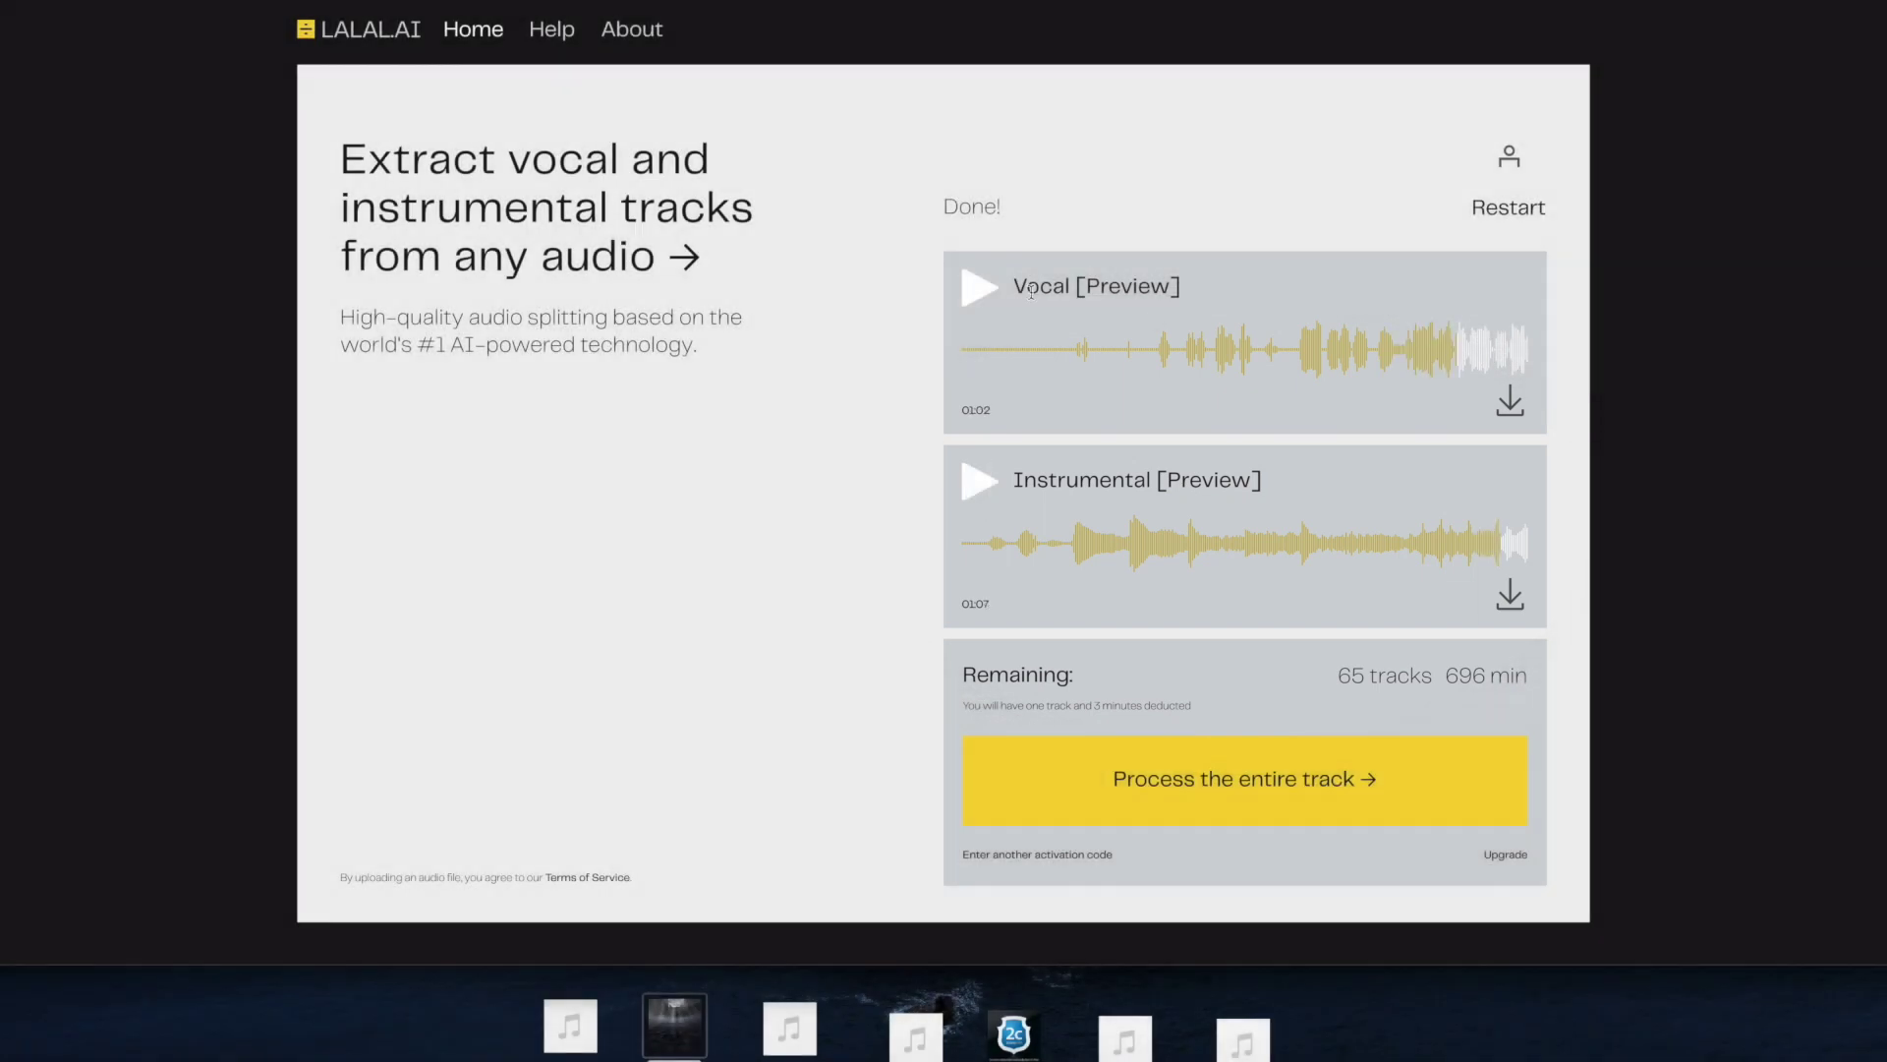
click(975, 294)
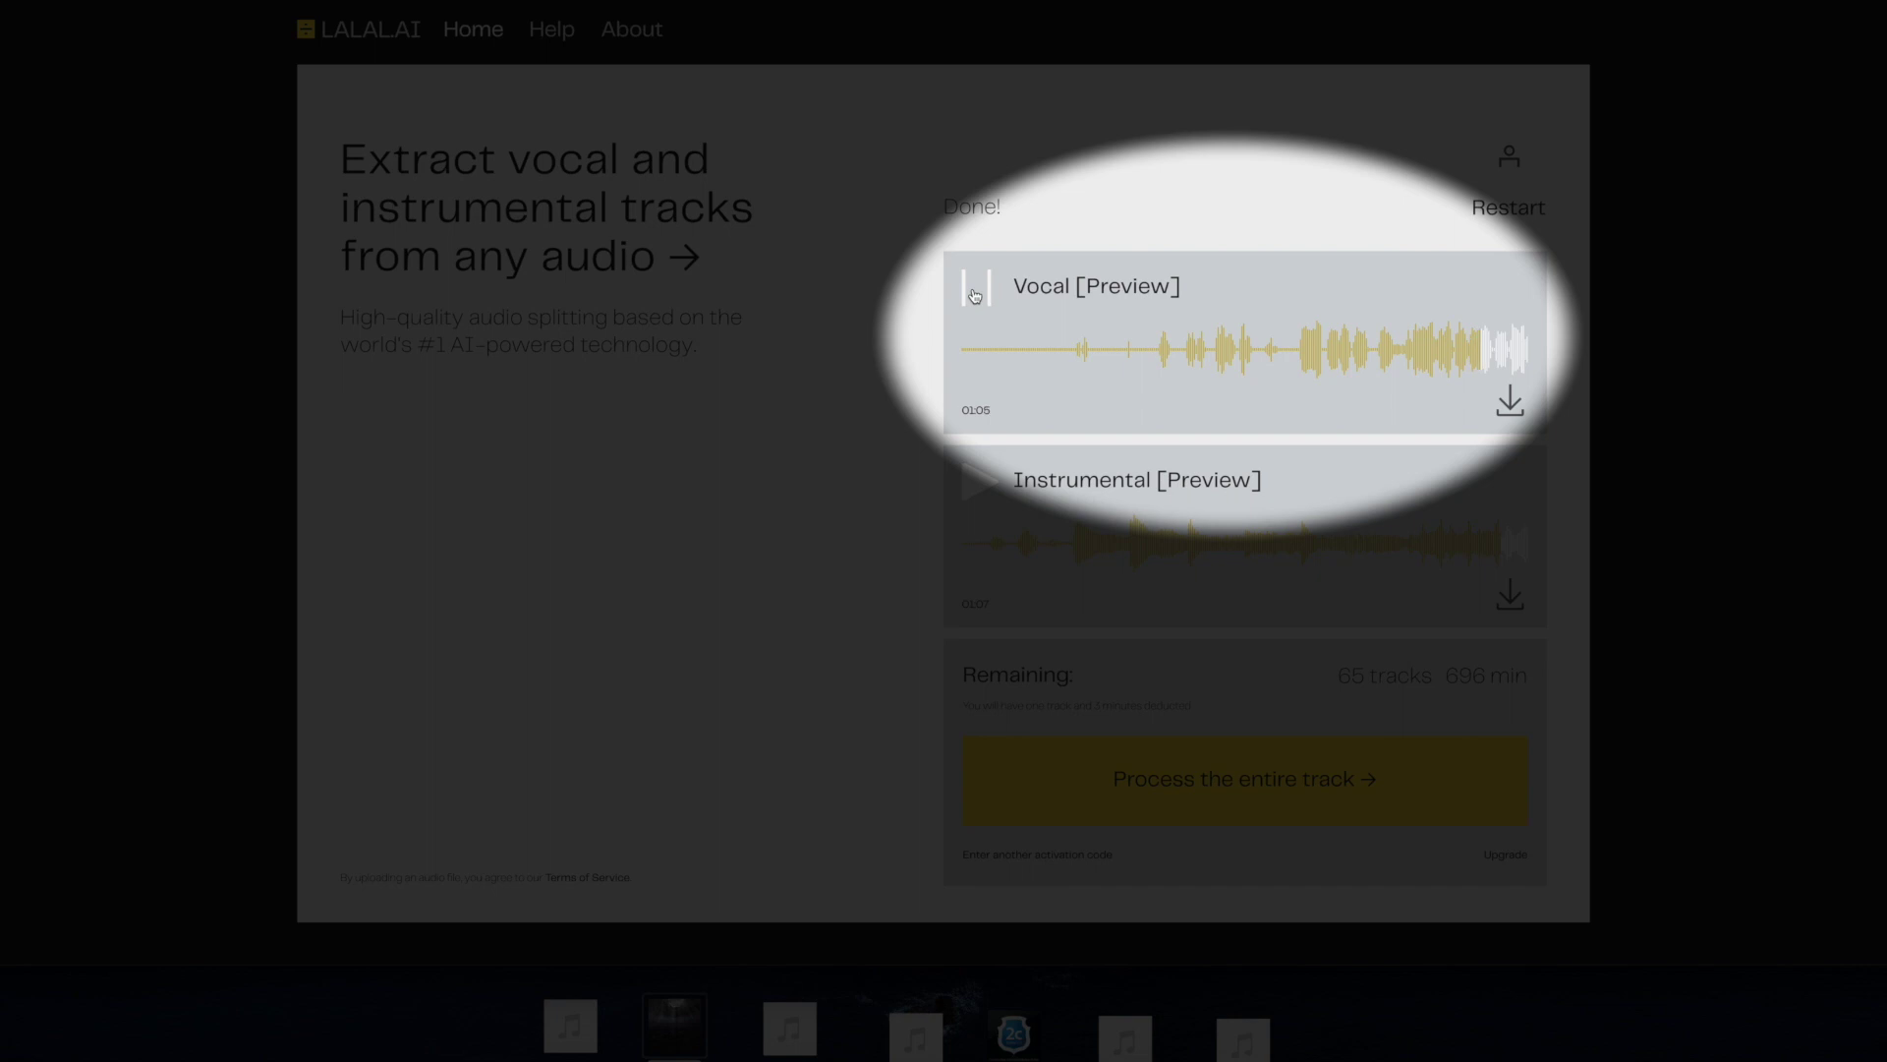
click(975, 294)
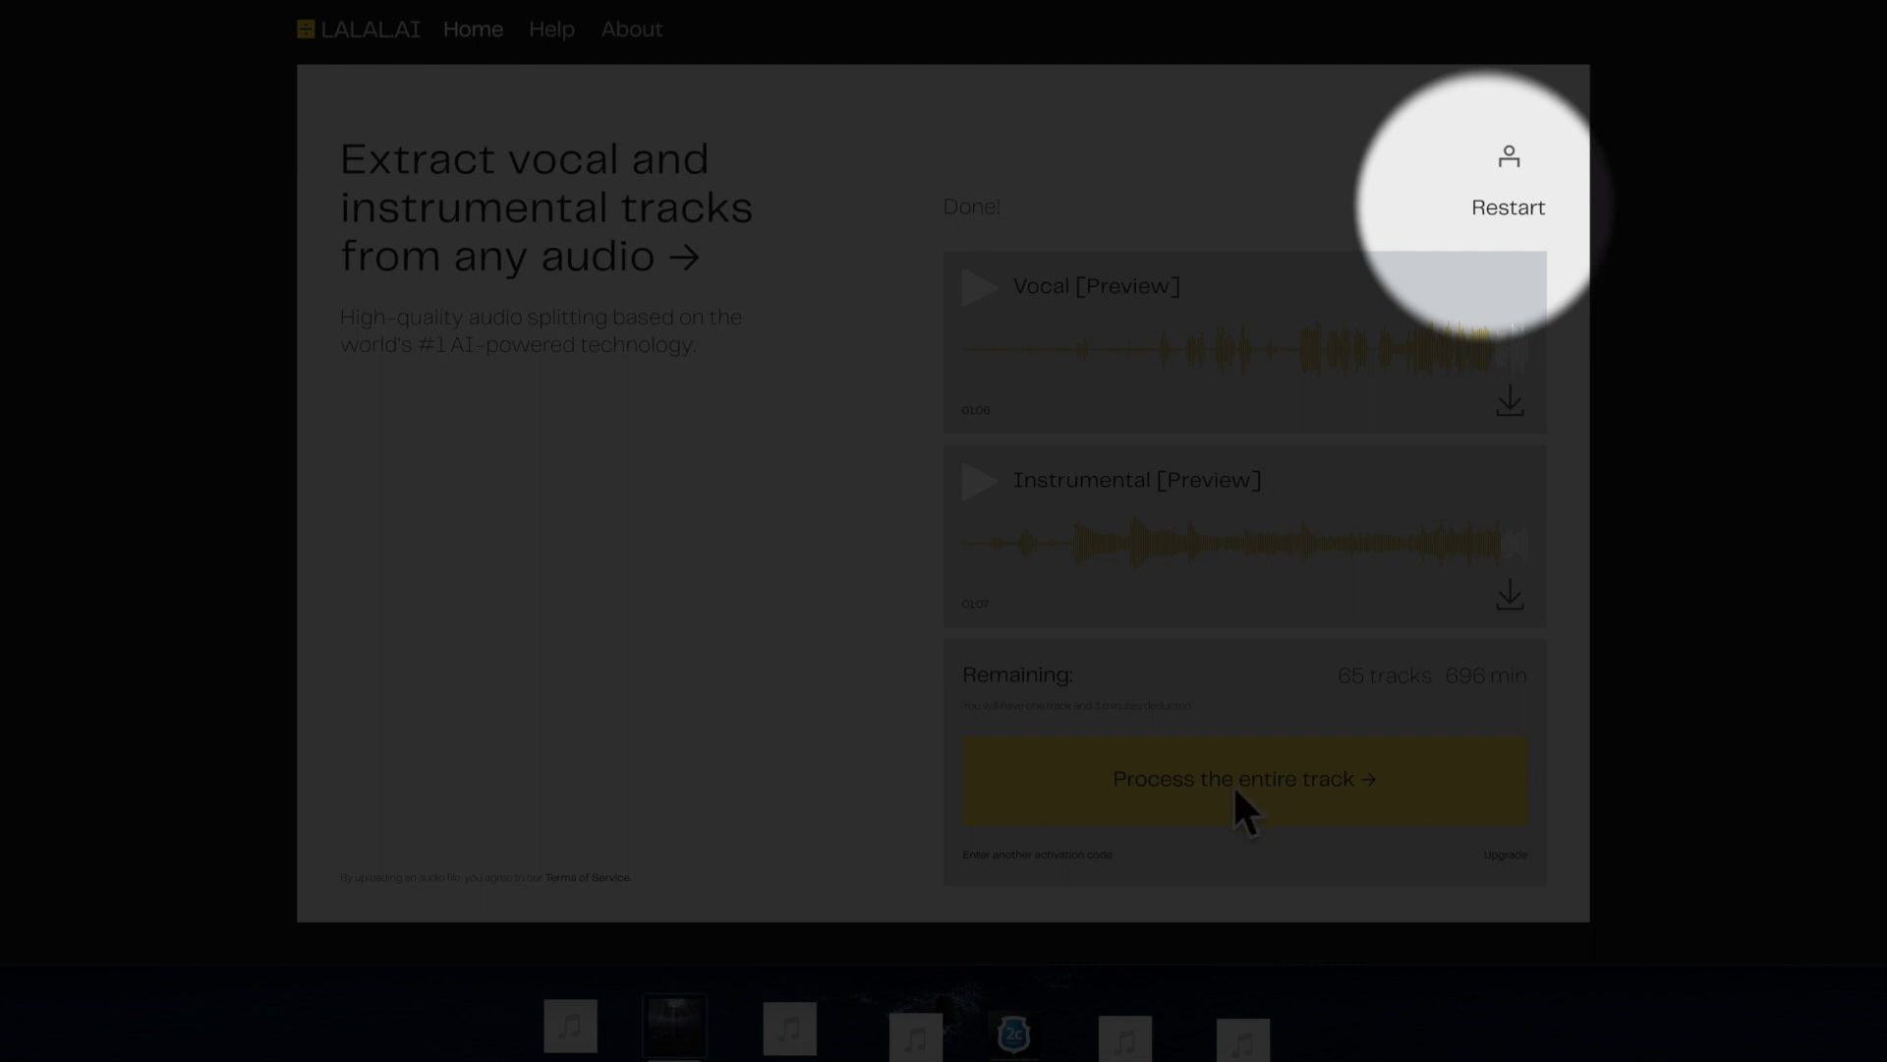
Step: Restart with the third desktop audio file and listen to the opening of its vocal preview
click(1496, 208)
drag(789, 1027, 1158, 472)
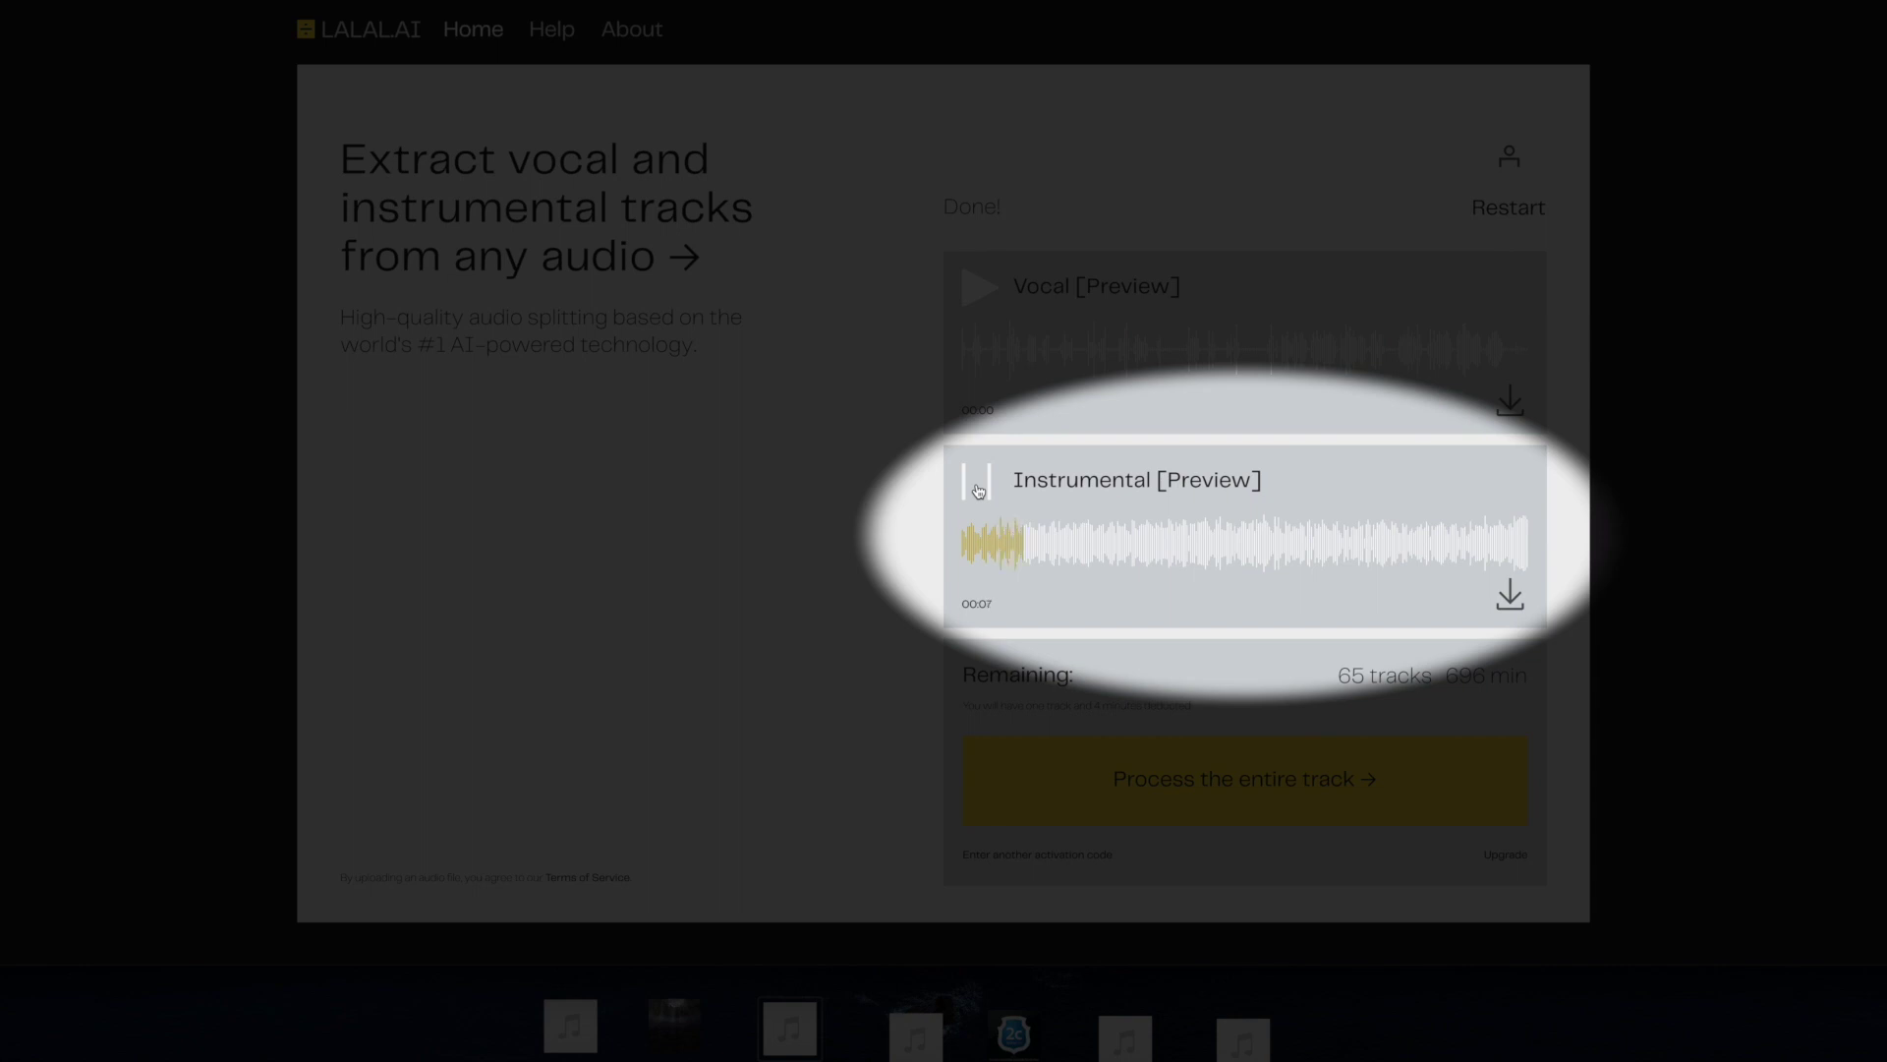
click(978, 286)
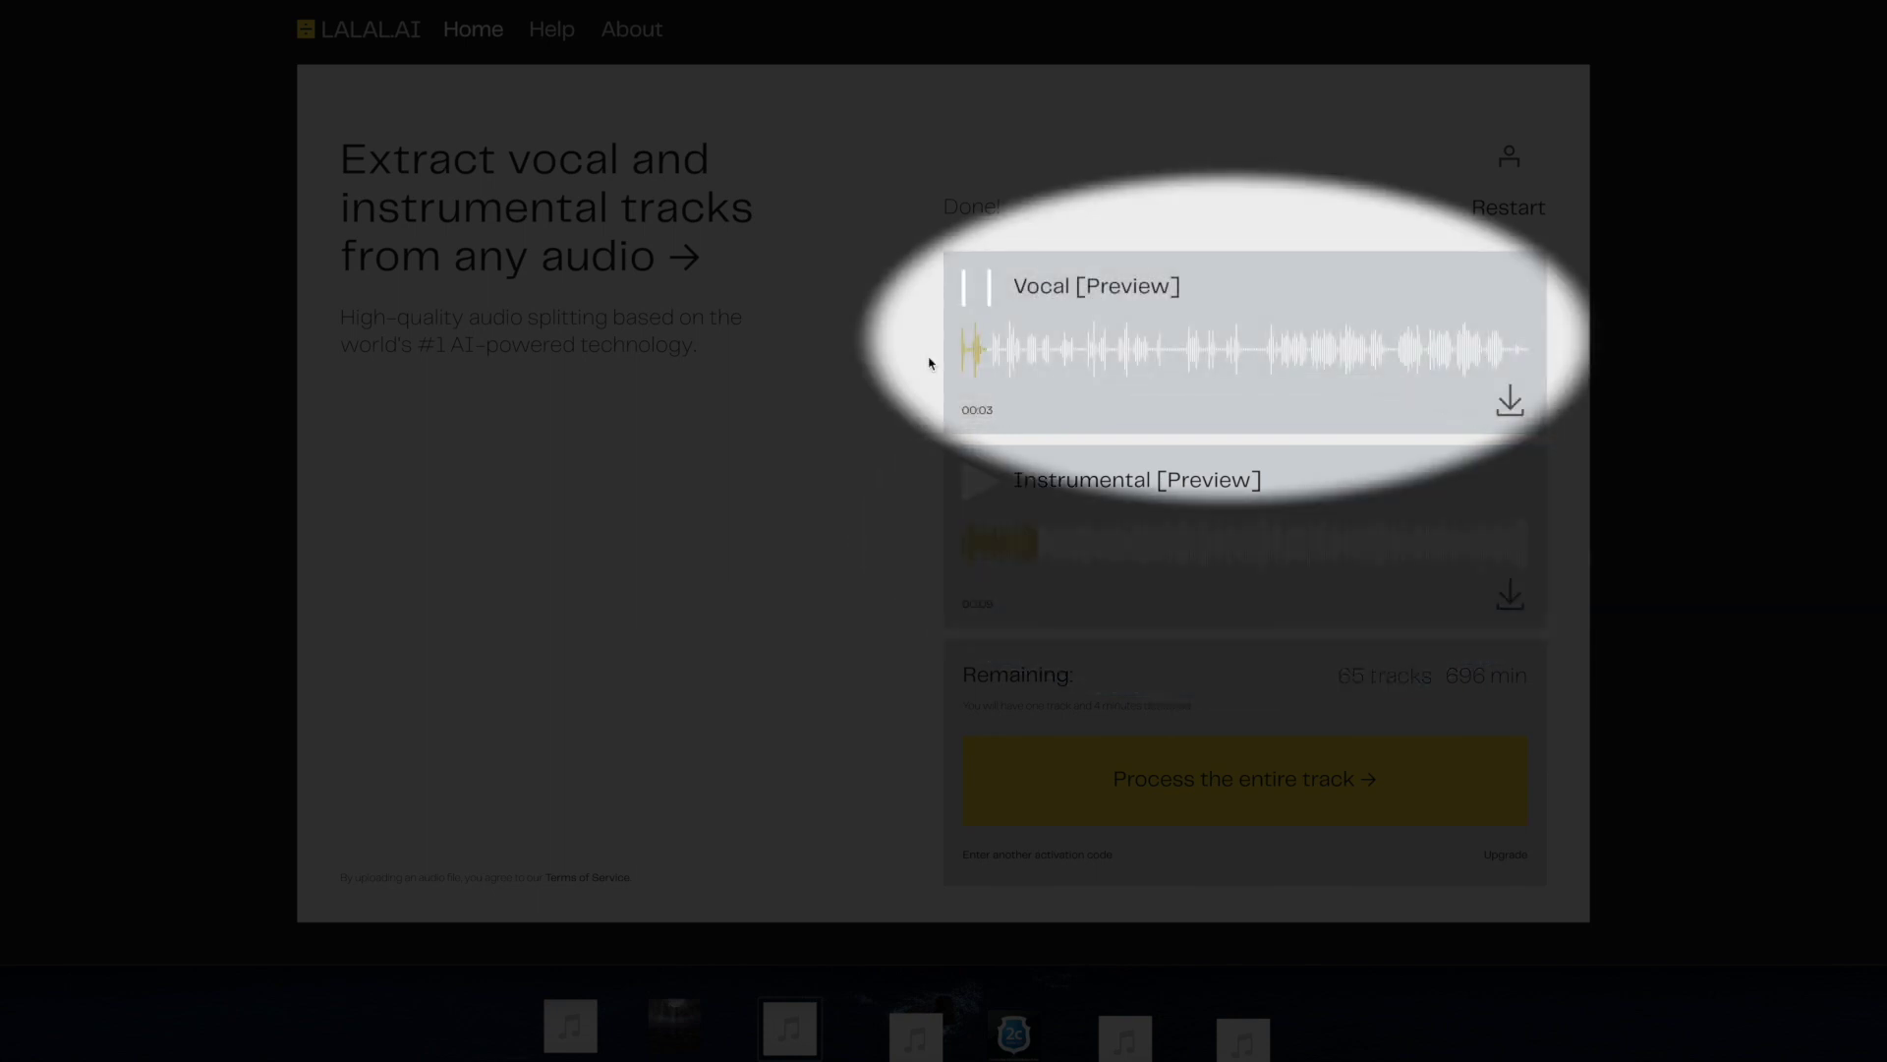
click(977, 294)
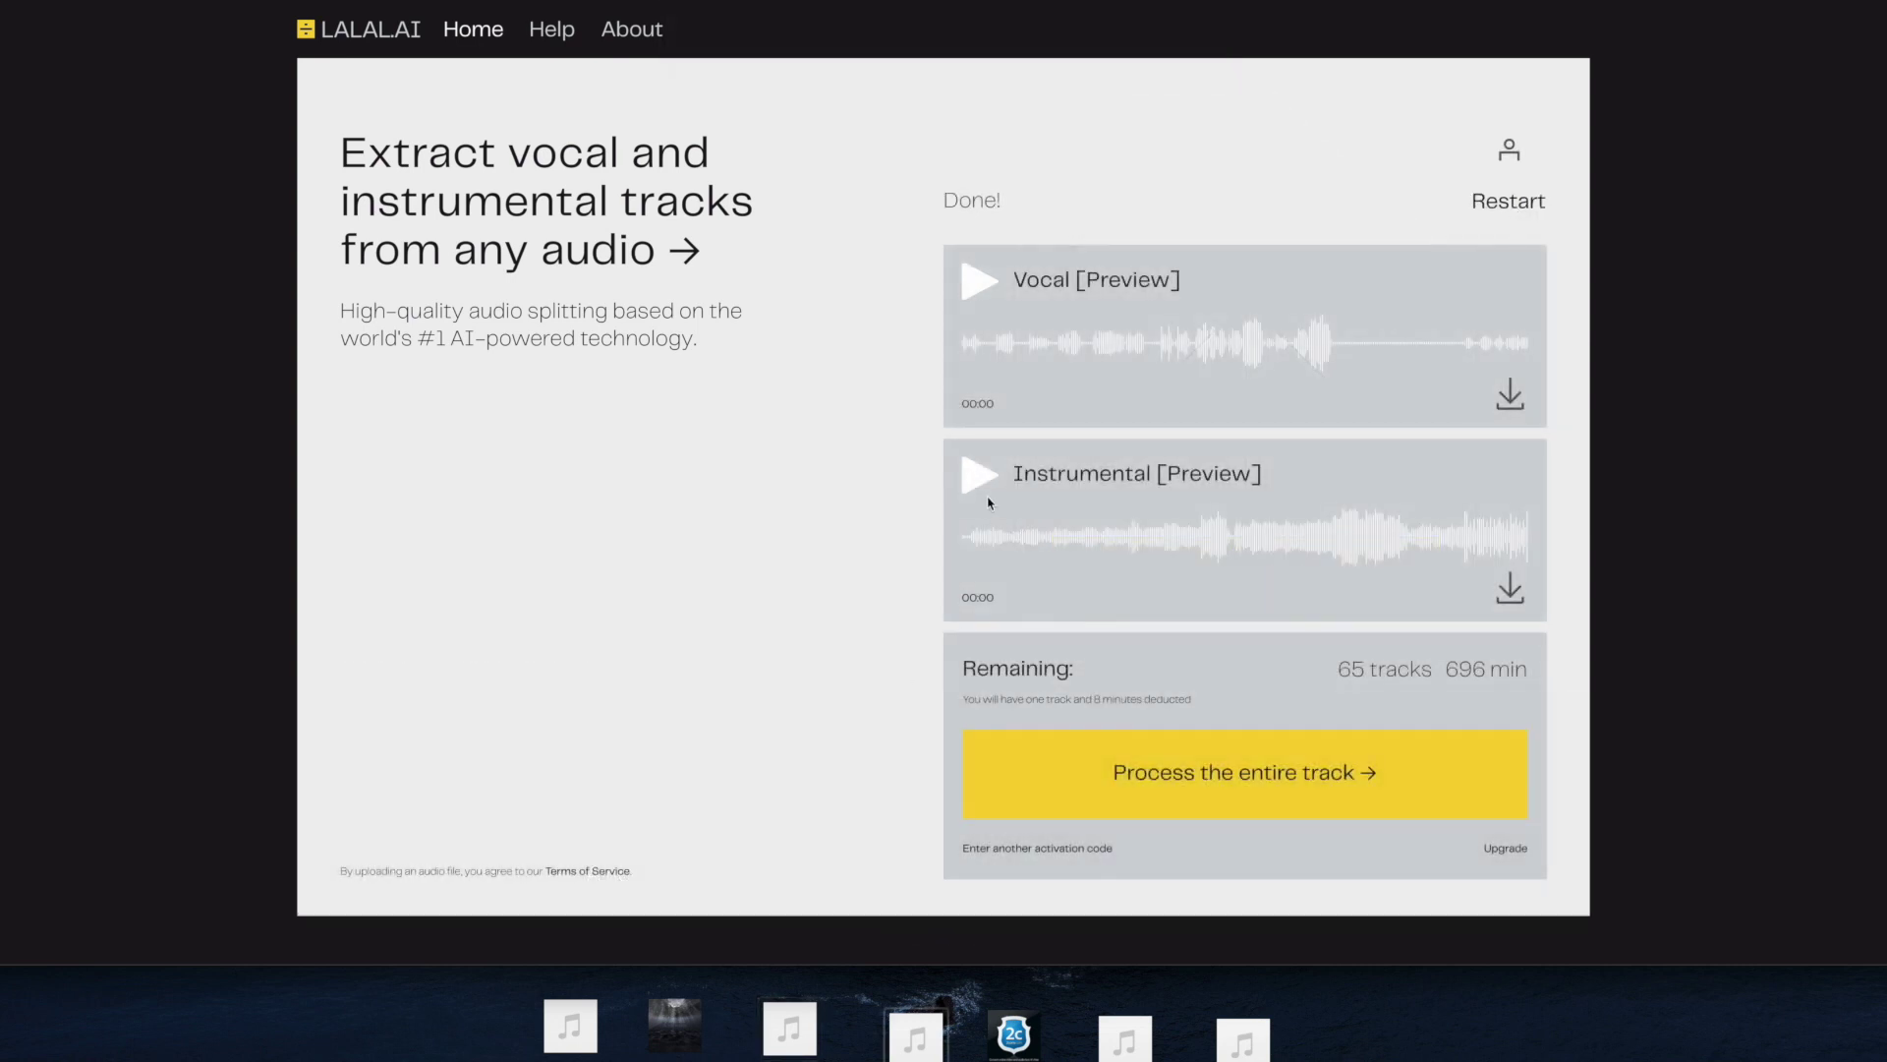
Step: Compare the vocal and instrumental previews of Karnivool's "New Day" at the opening and again around the half-minute mark
click(976, 285)
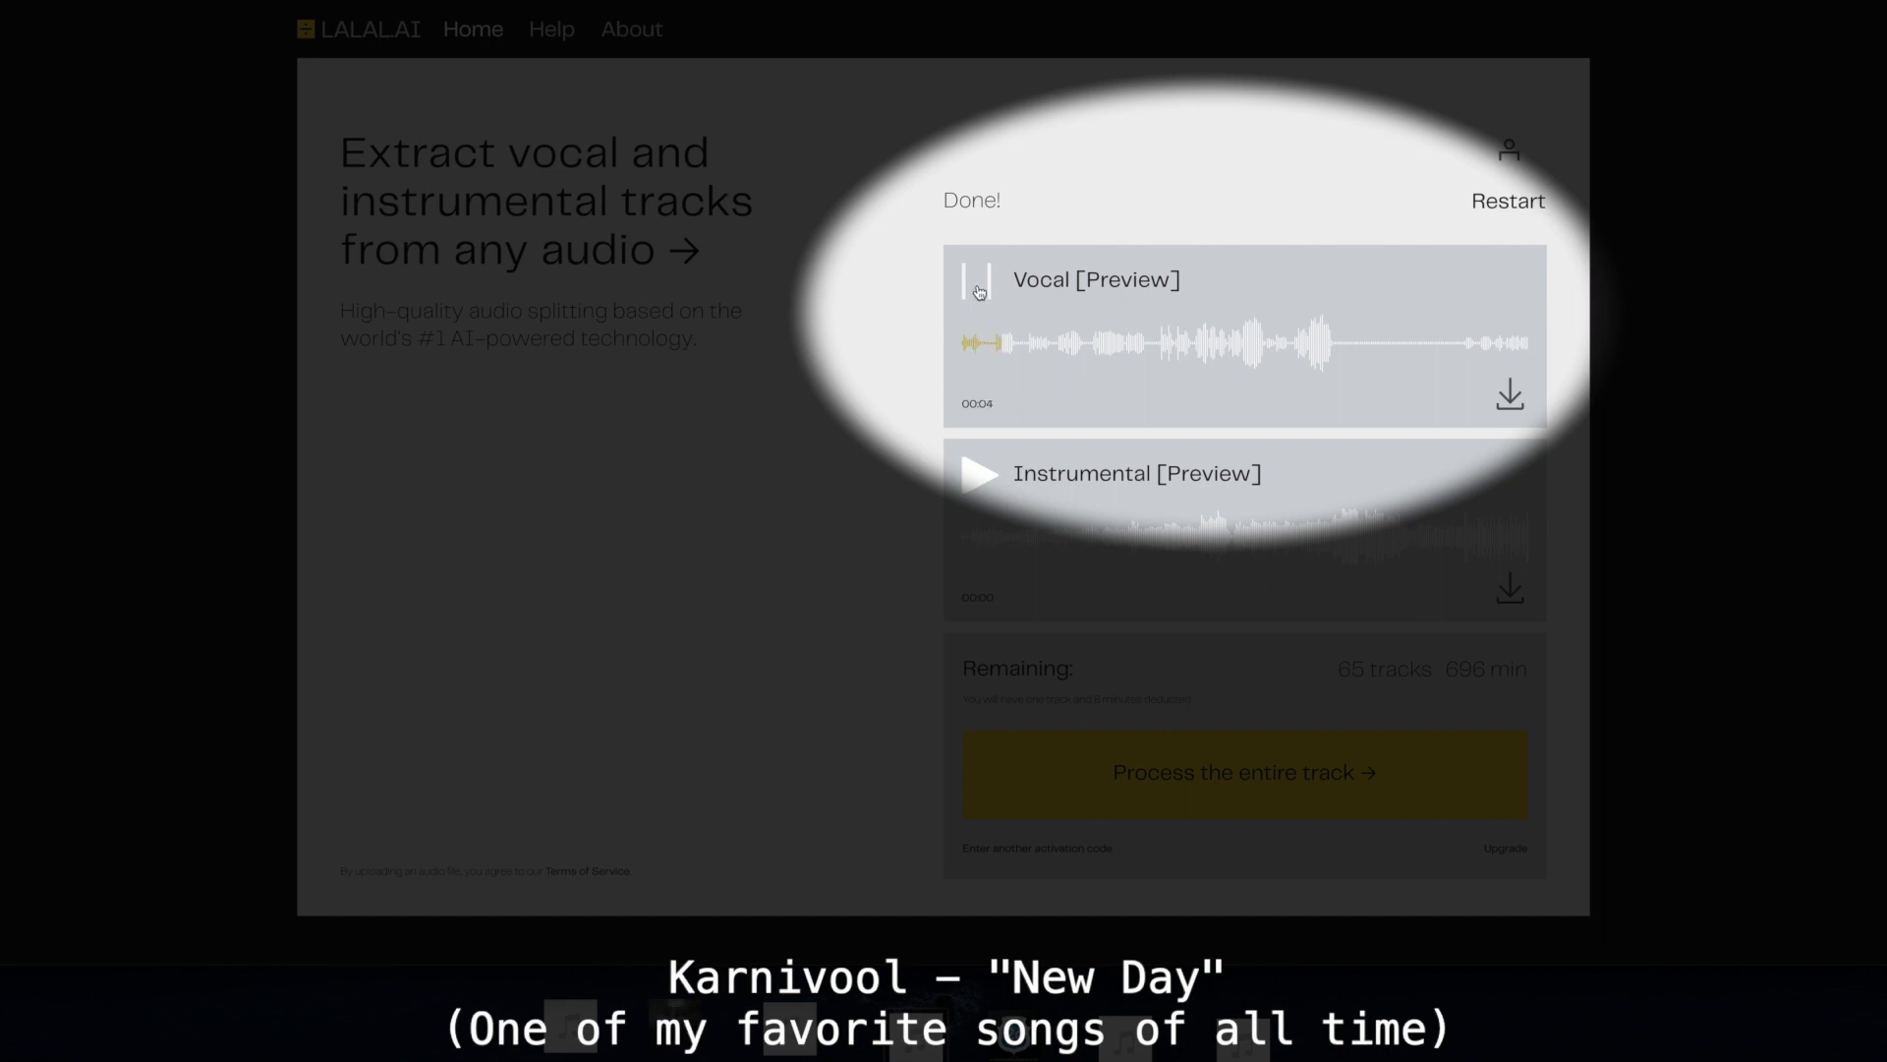
click(979, 287)
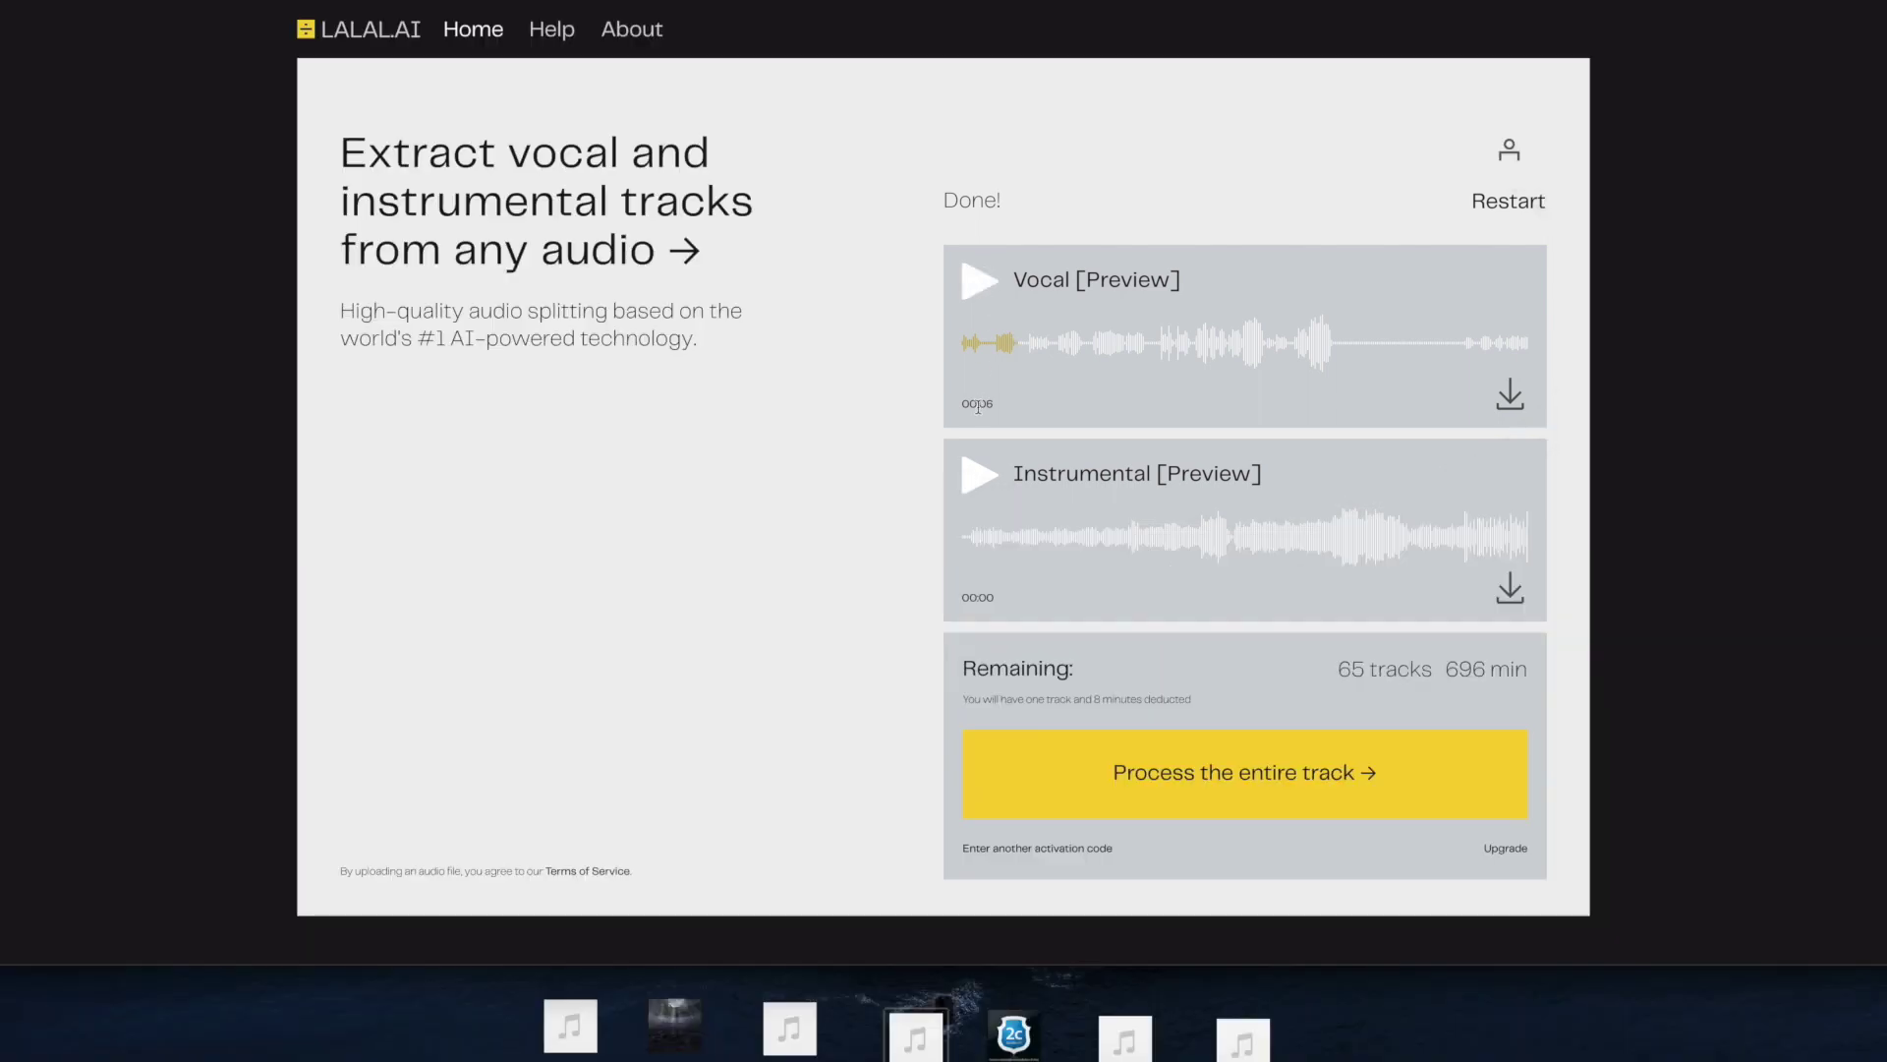
click(978, 476)
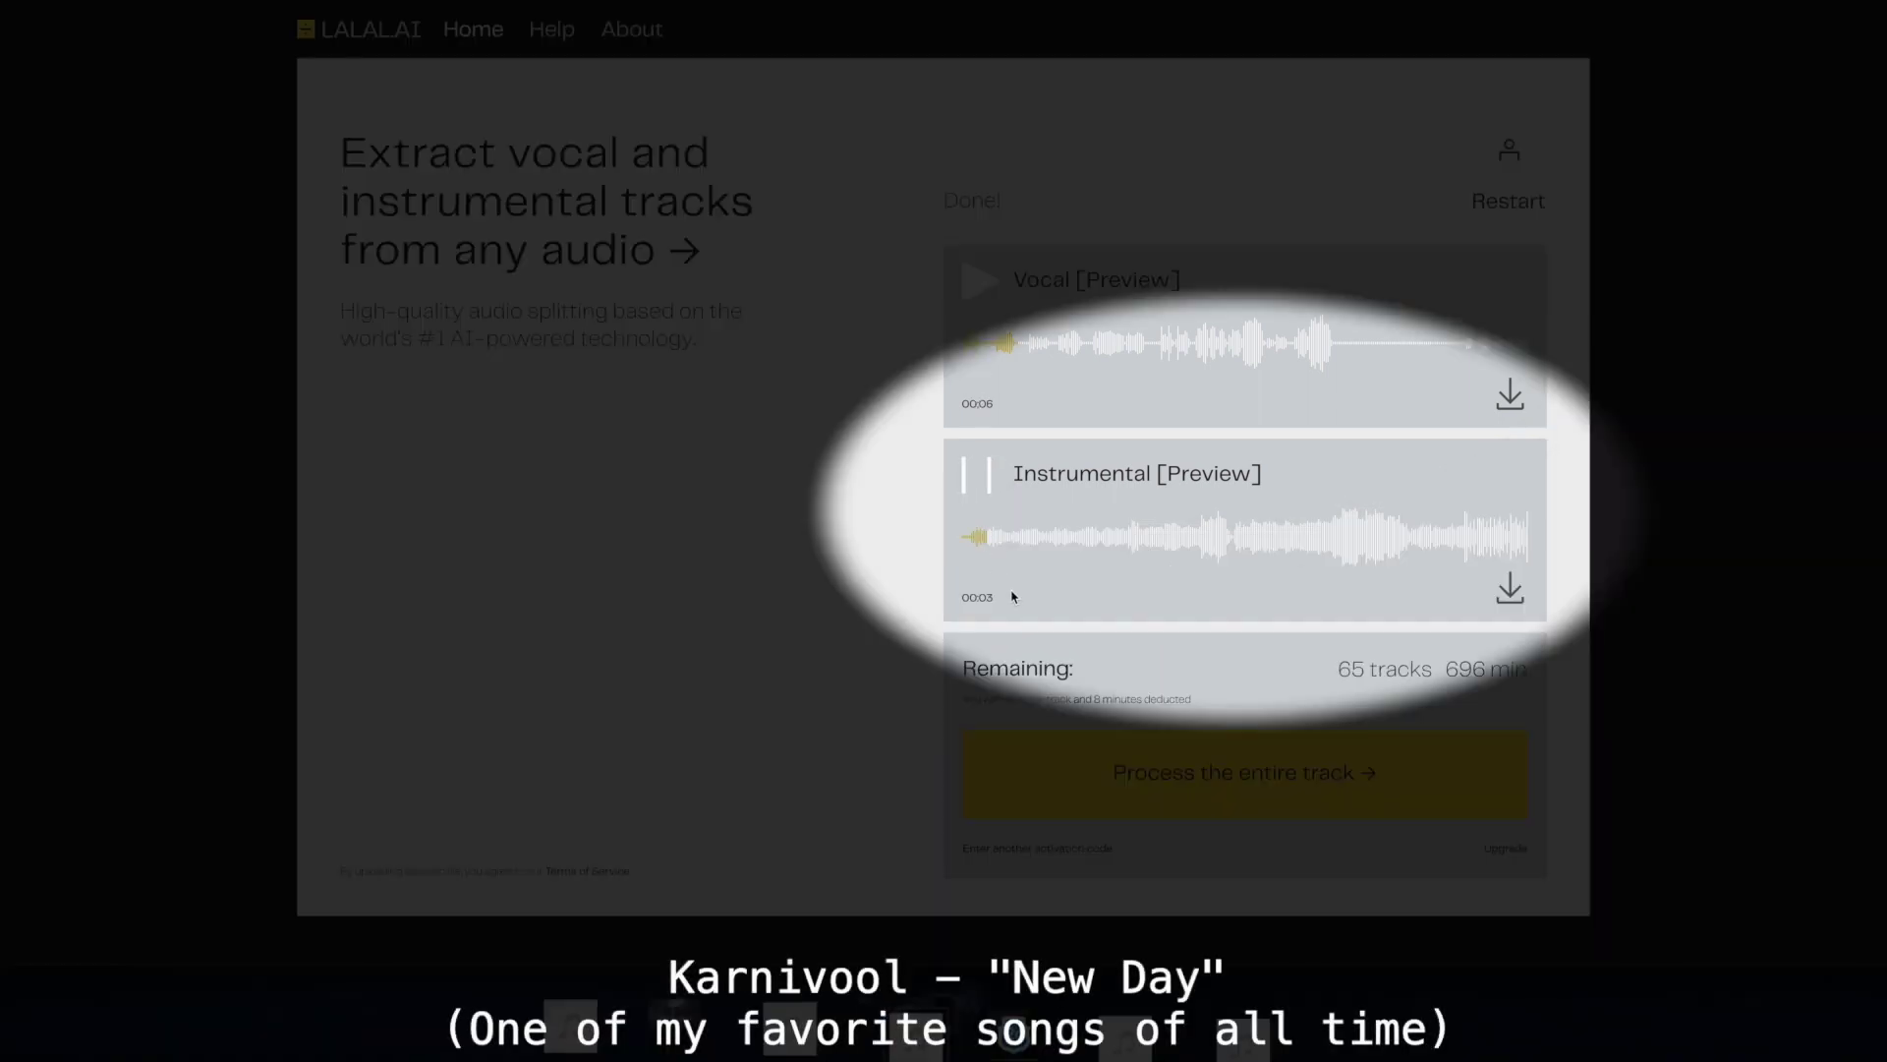
click(1207, 537)
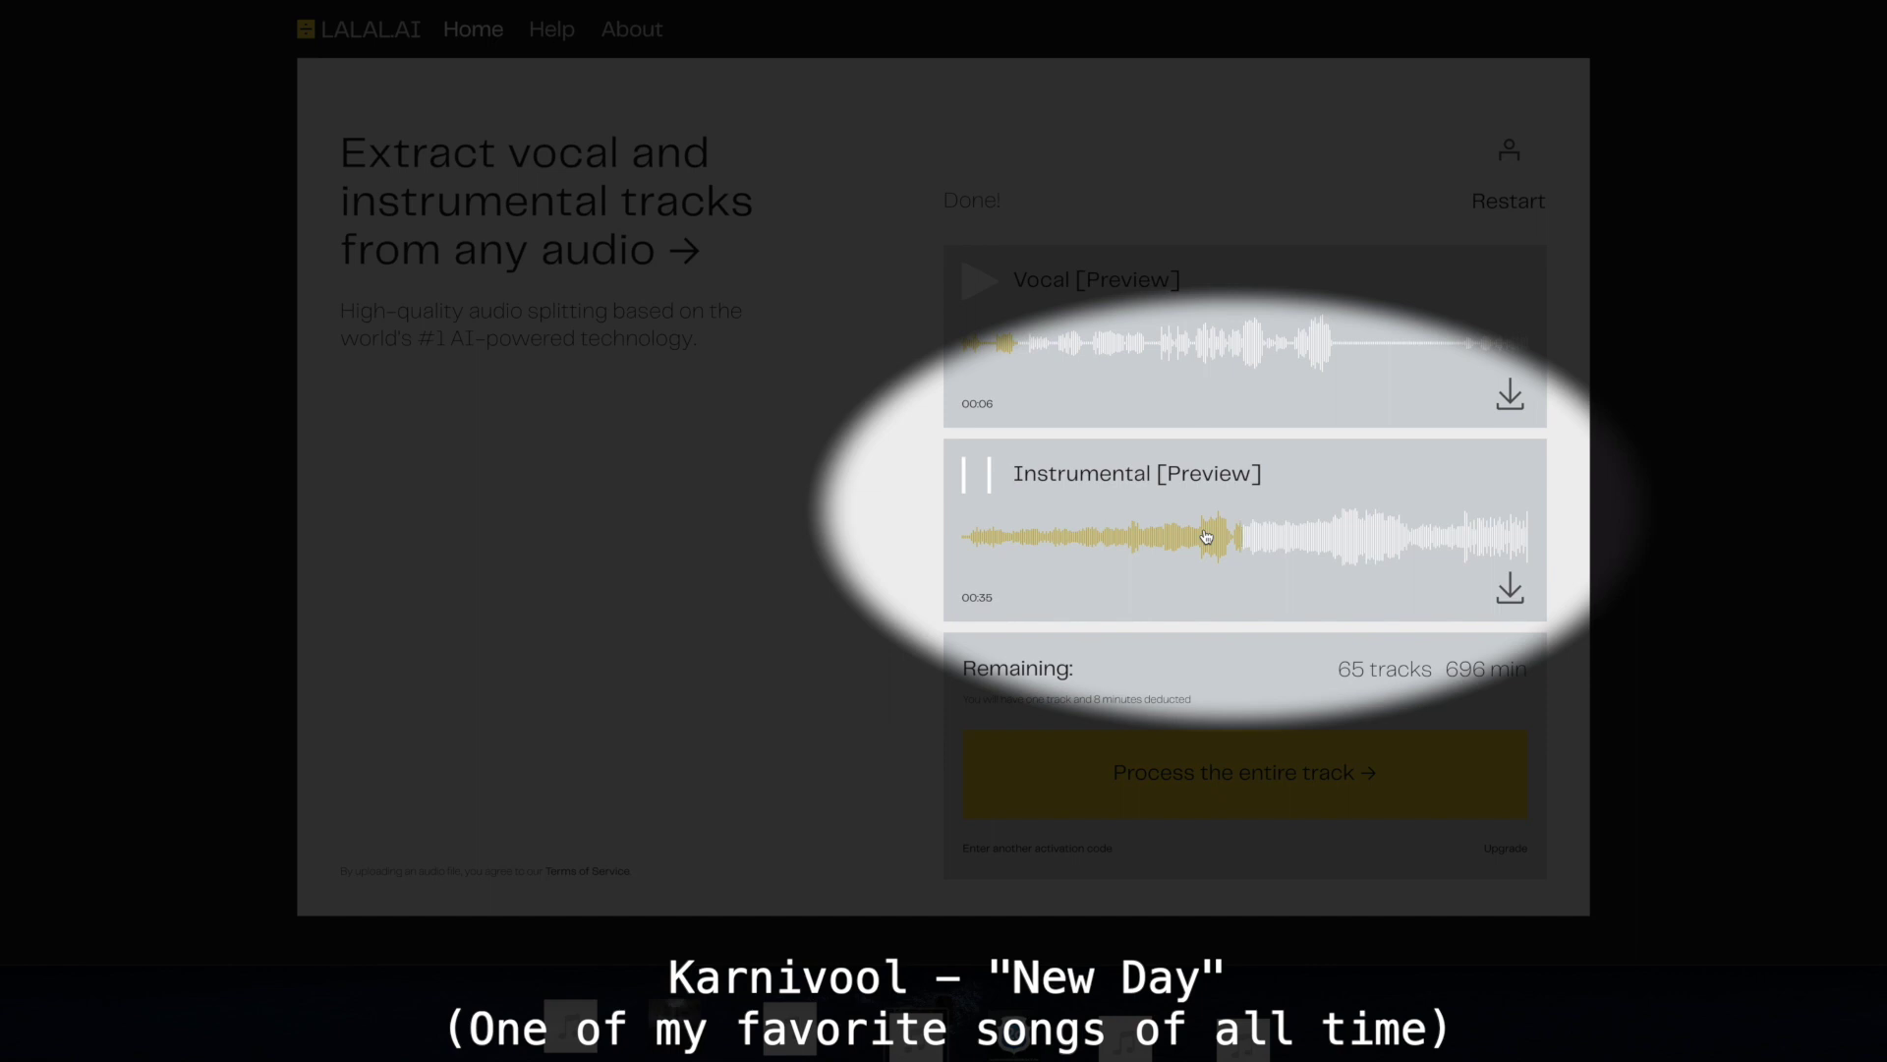
click(1236, 346)
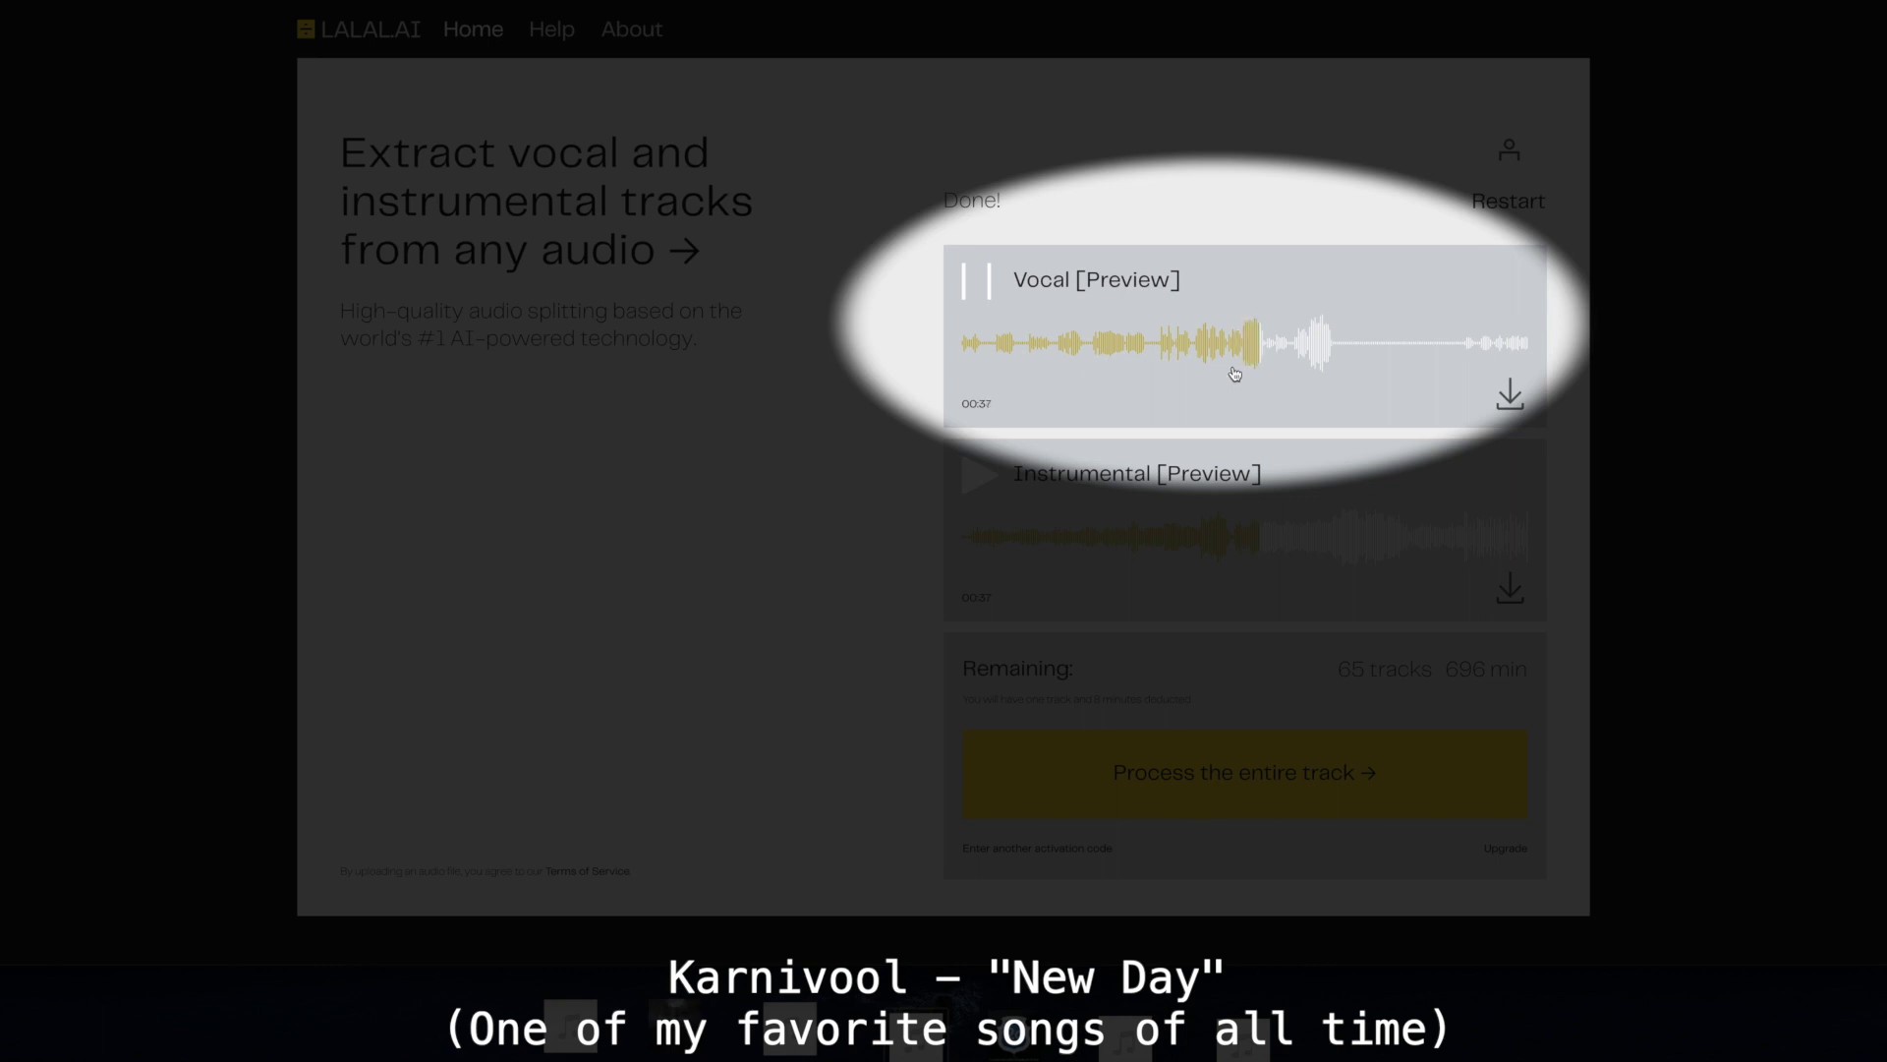
Step: Stop the vocal preview of Karnivool's "New Day" and play its instrumental preview from around 00:35 for comparison
click(975, 289)
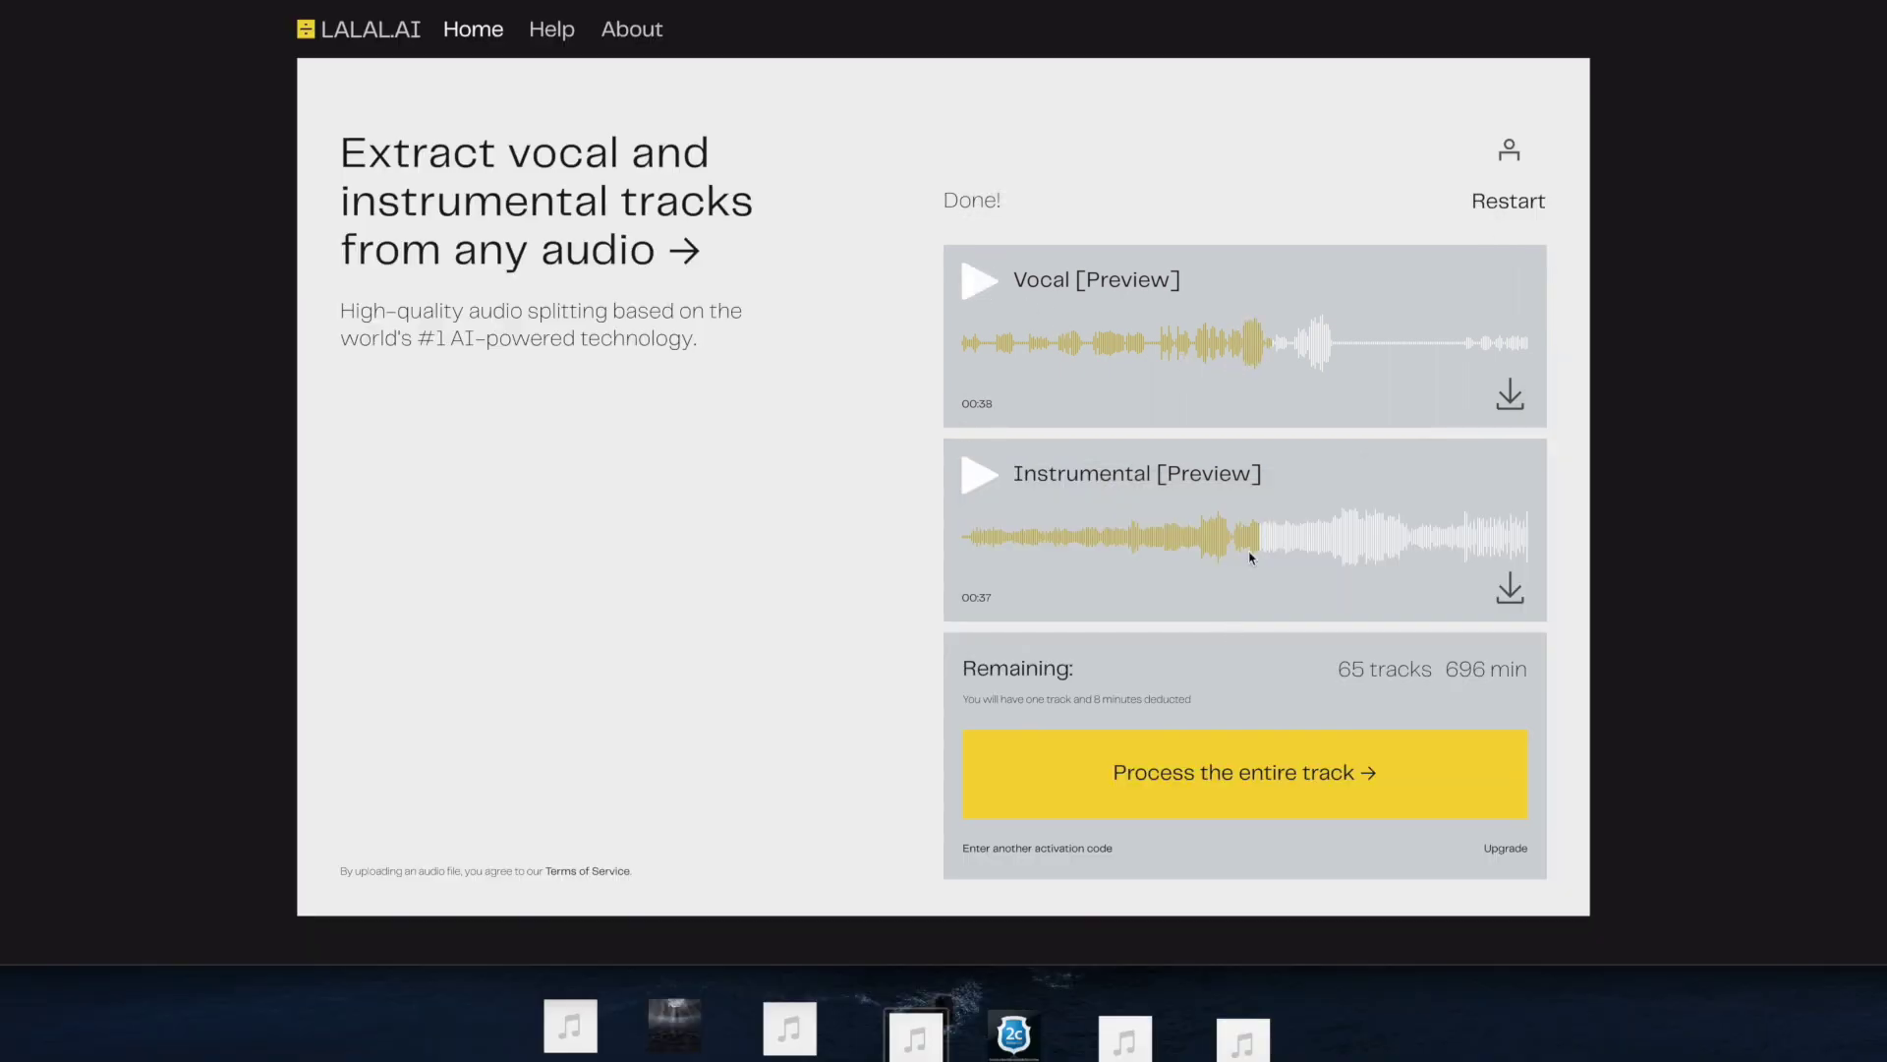
click(969, 488)
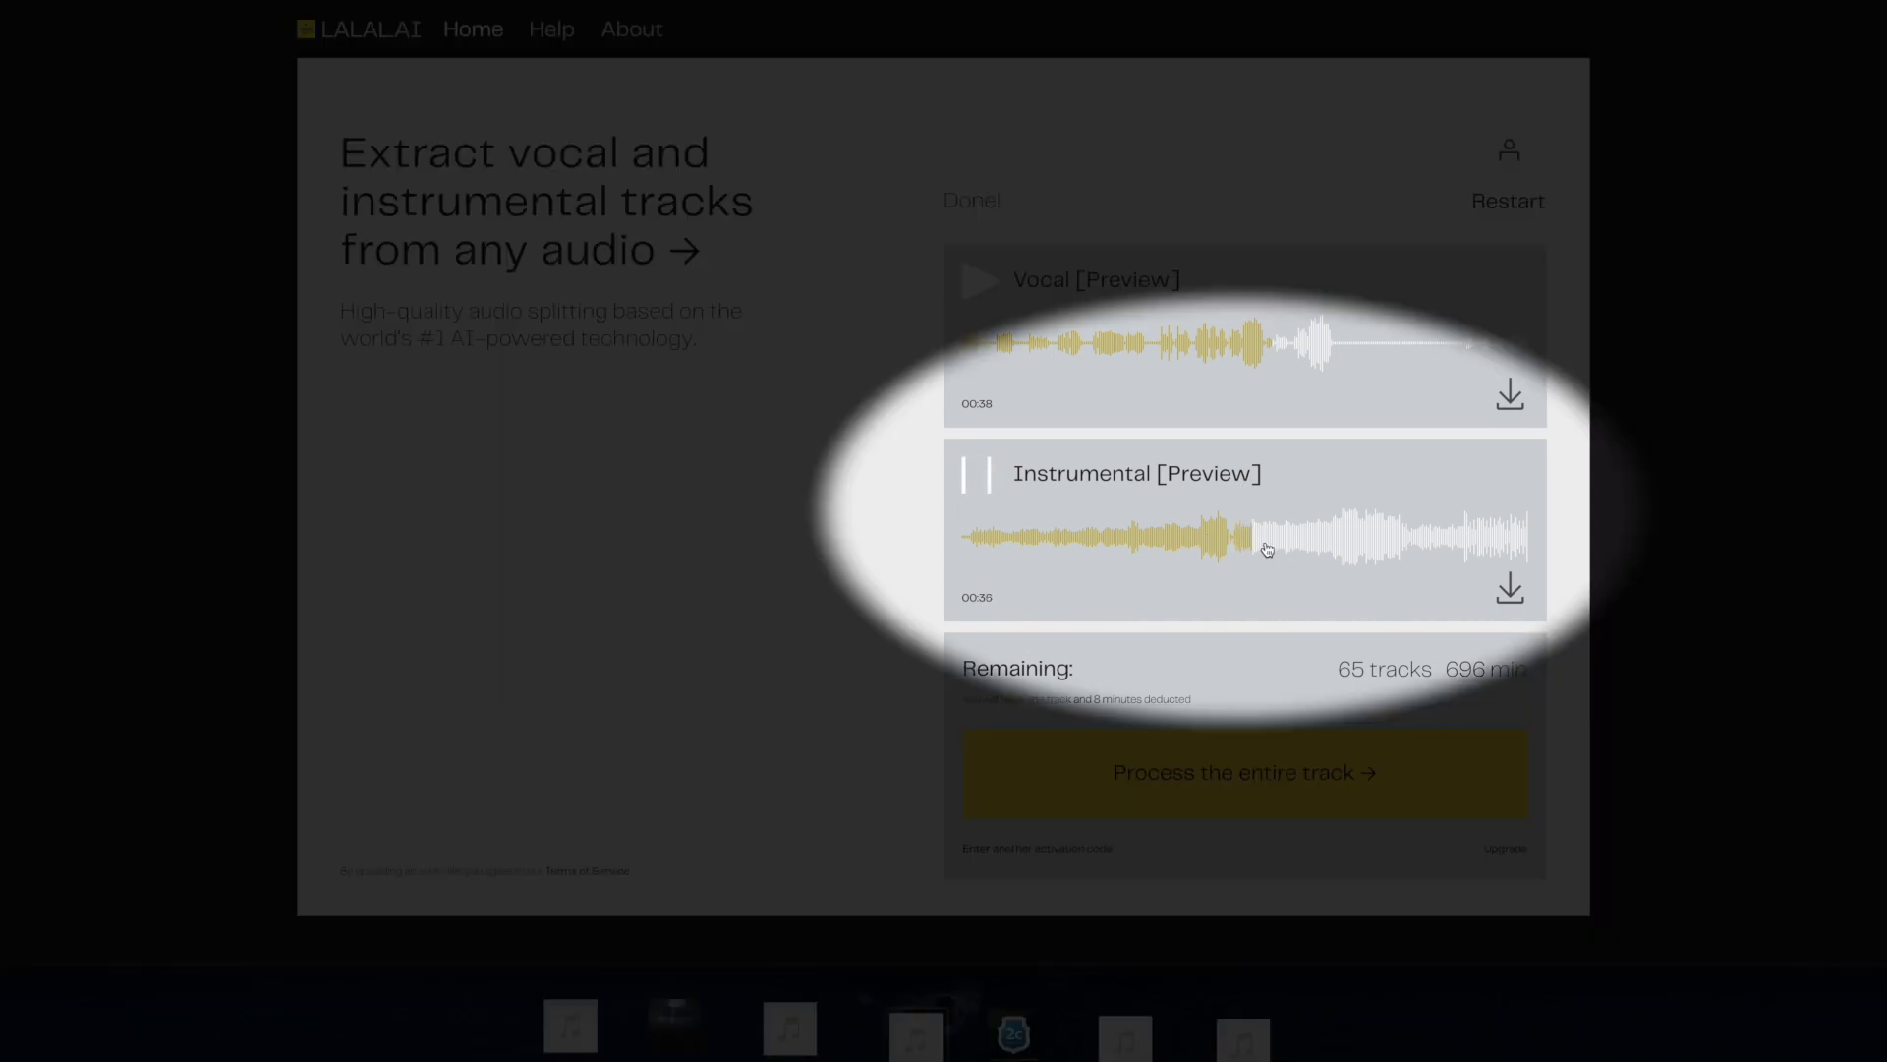
click(989, 482)
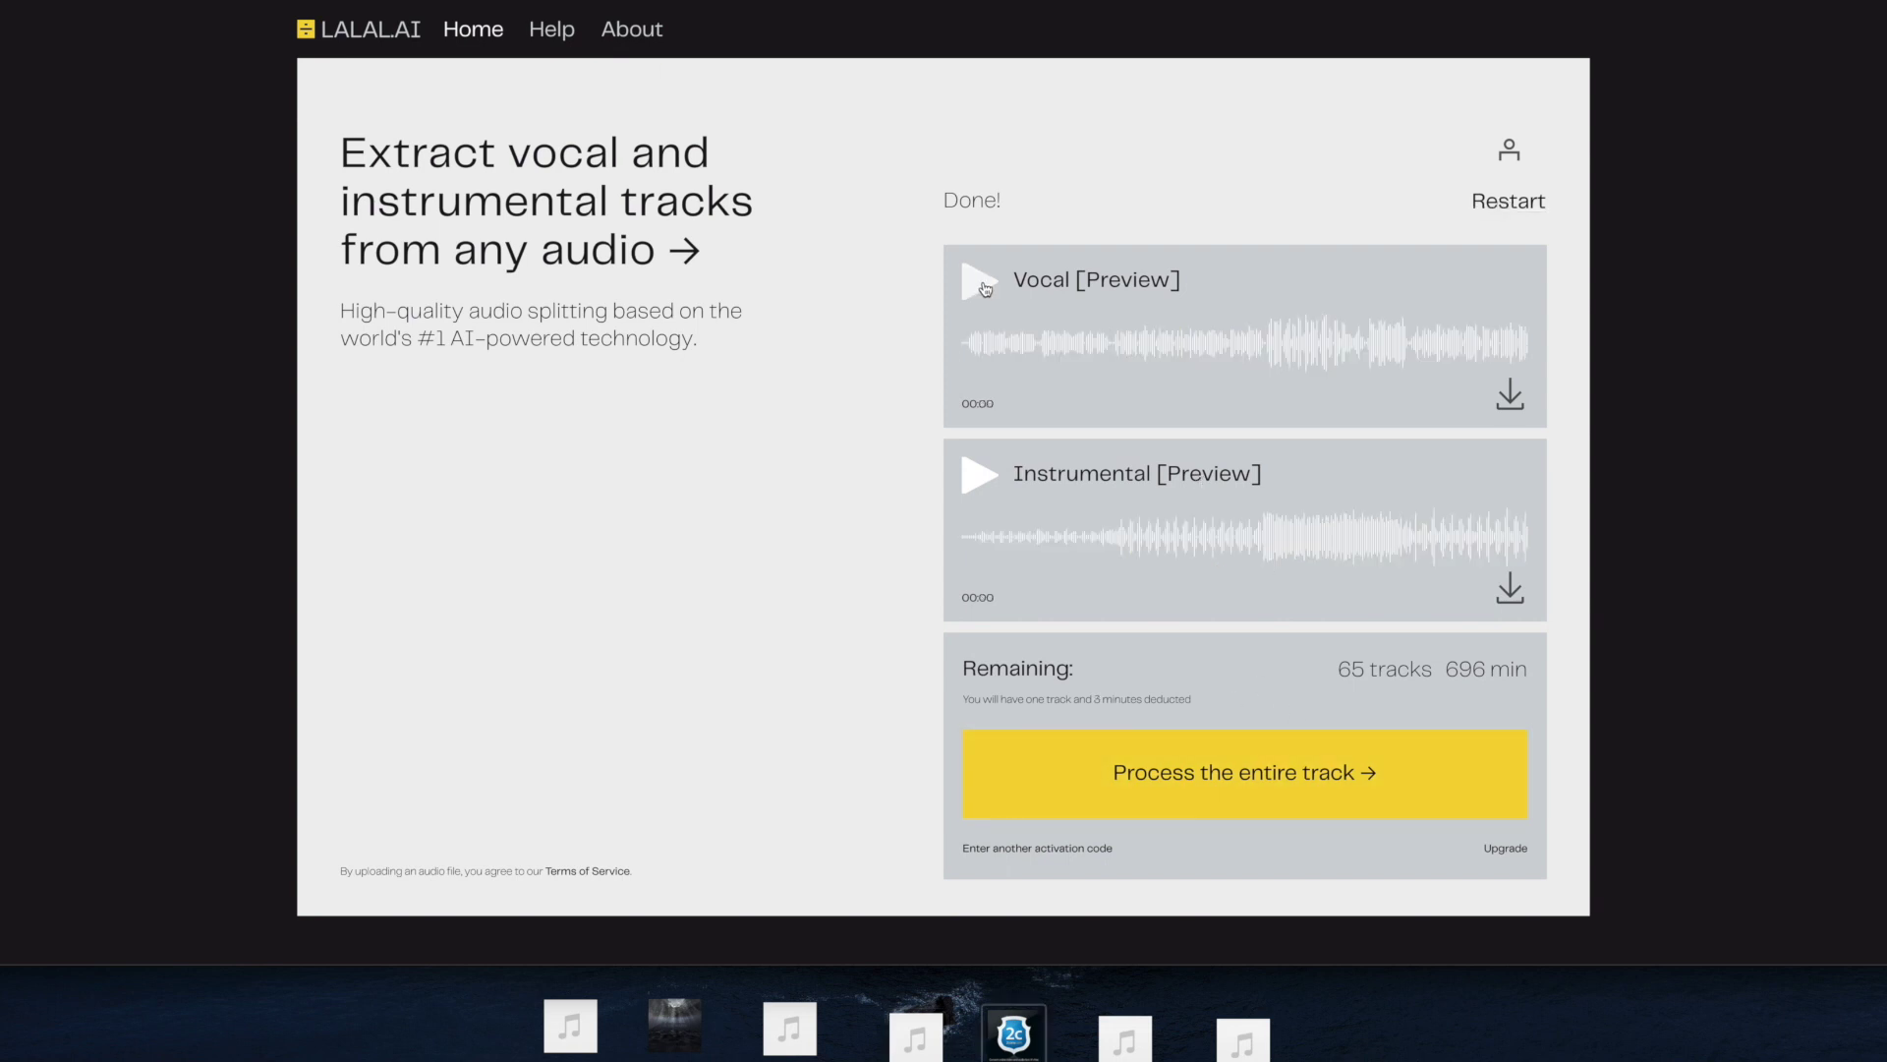
Step: Compare the fourth song's vocal and instrumental previews at the opening, and play the instrumental again from around 00:40
click(981, 284)
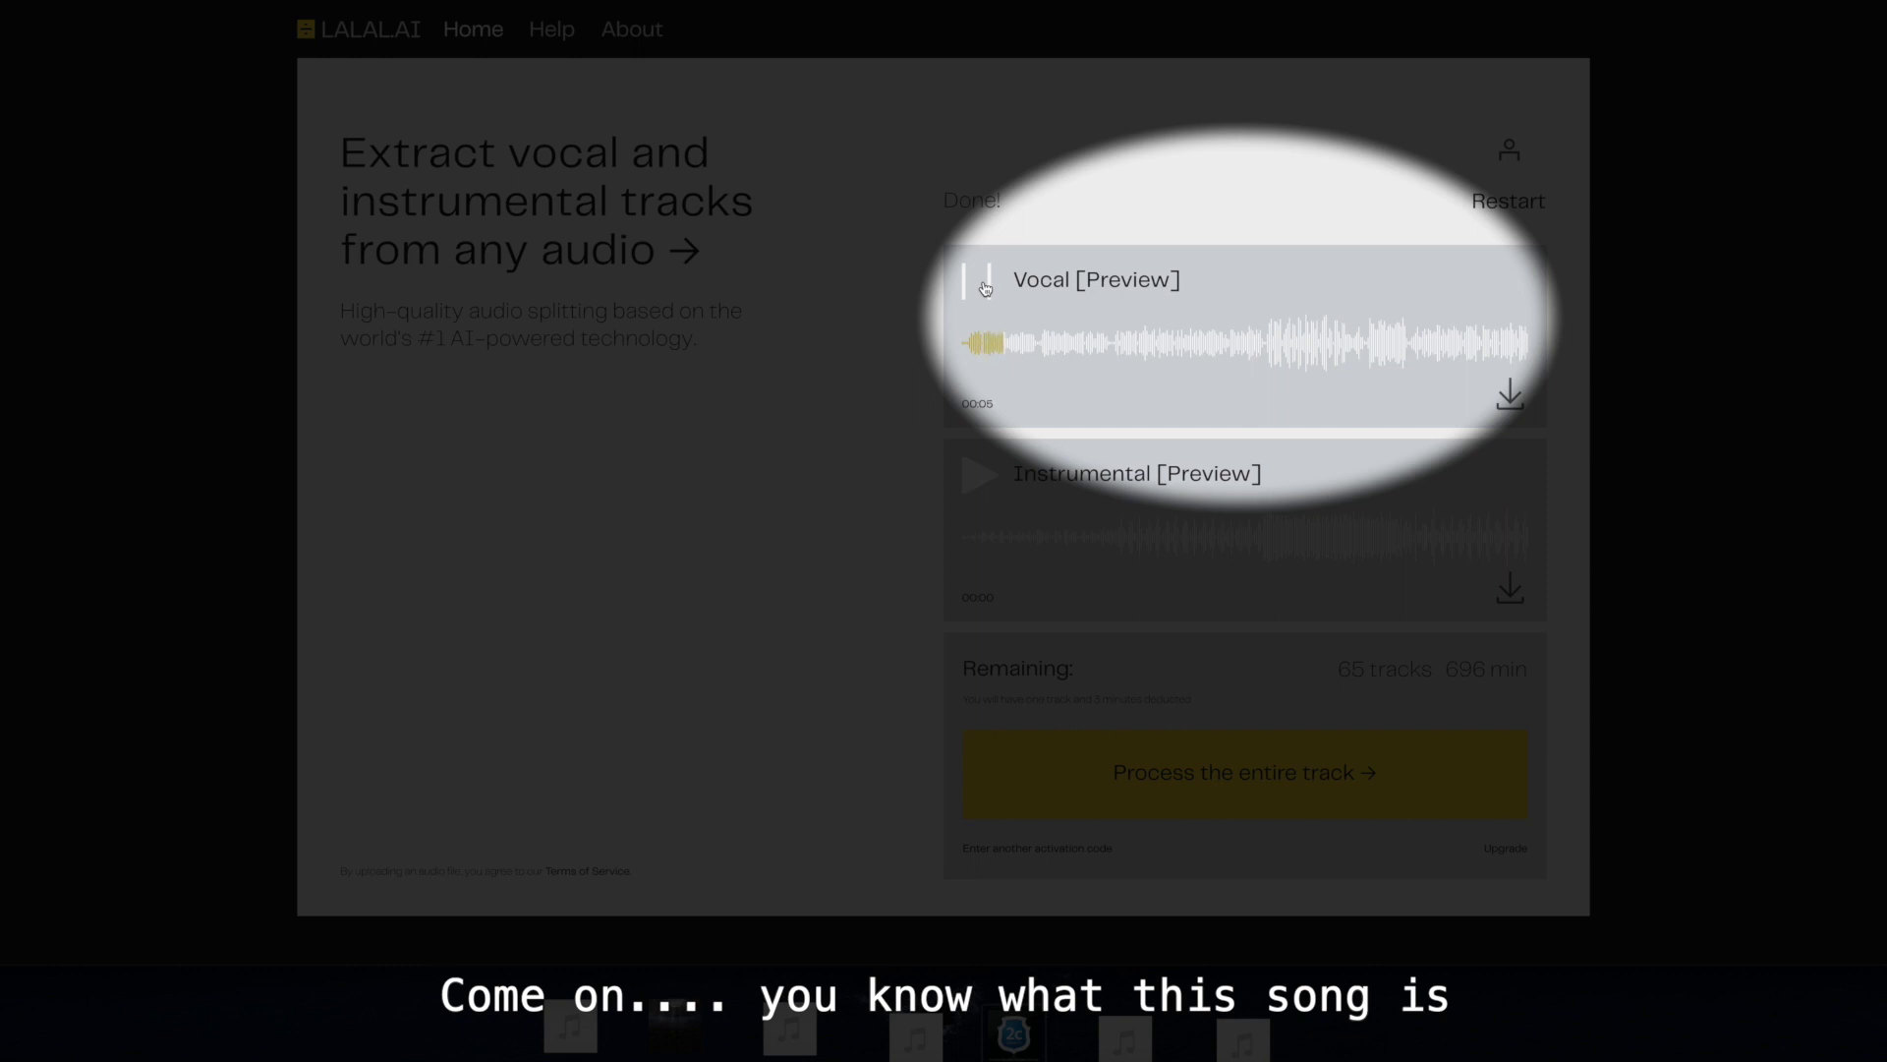
click(979, 477)
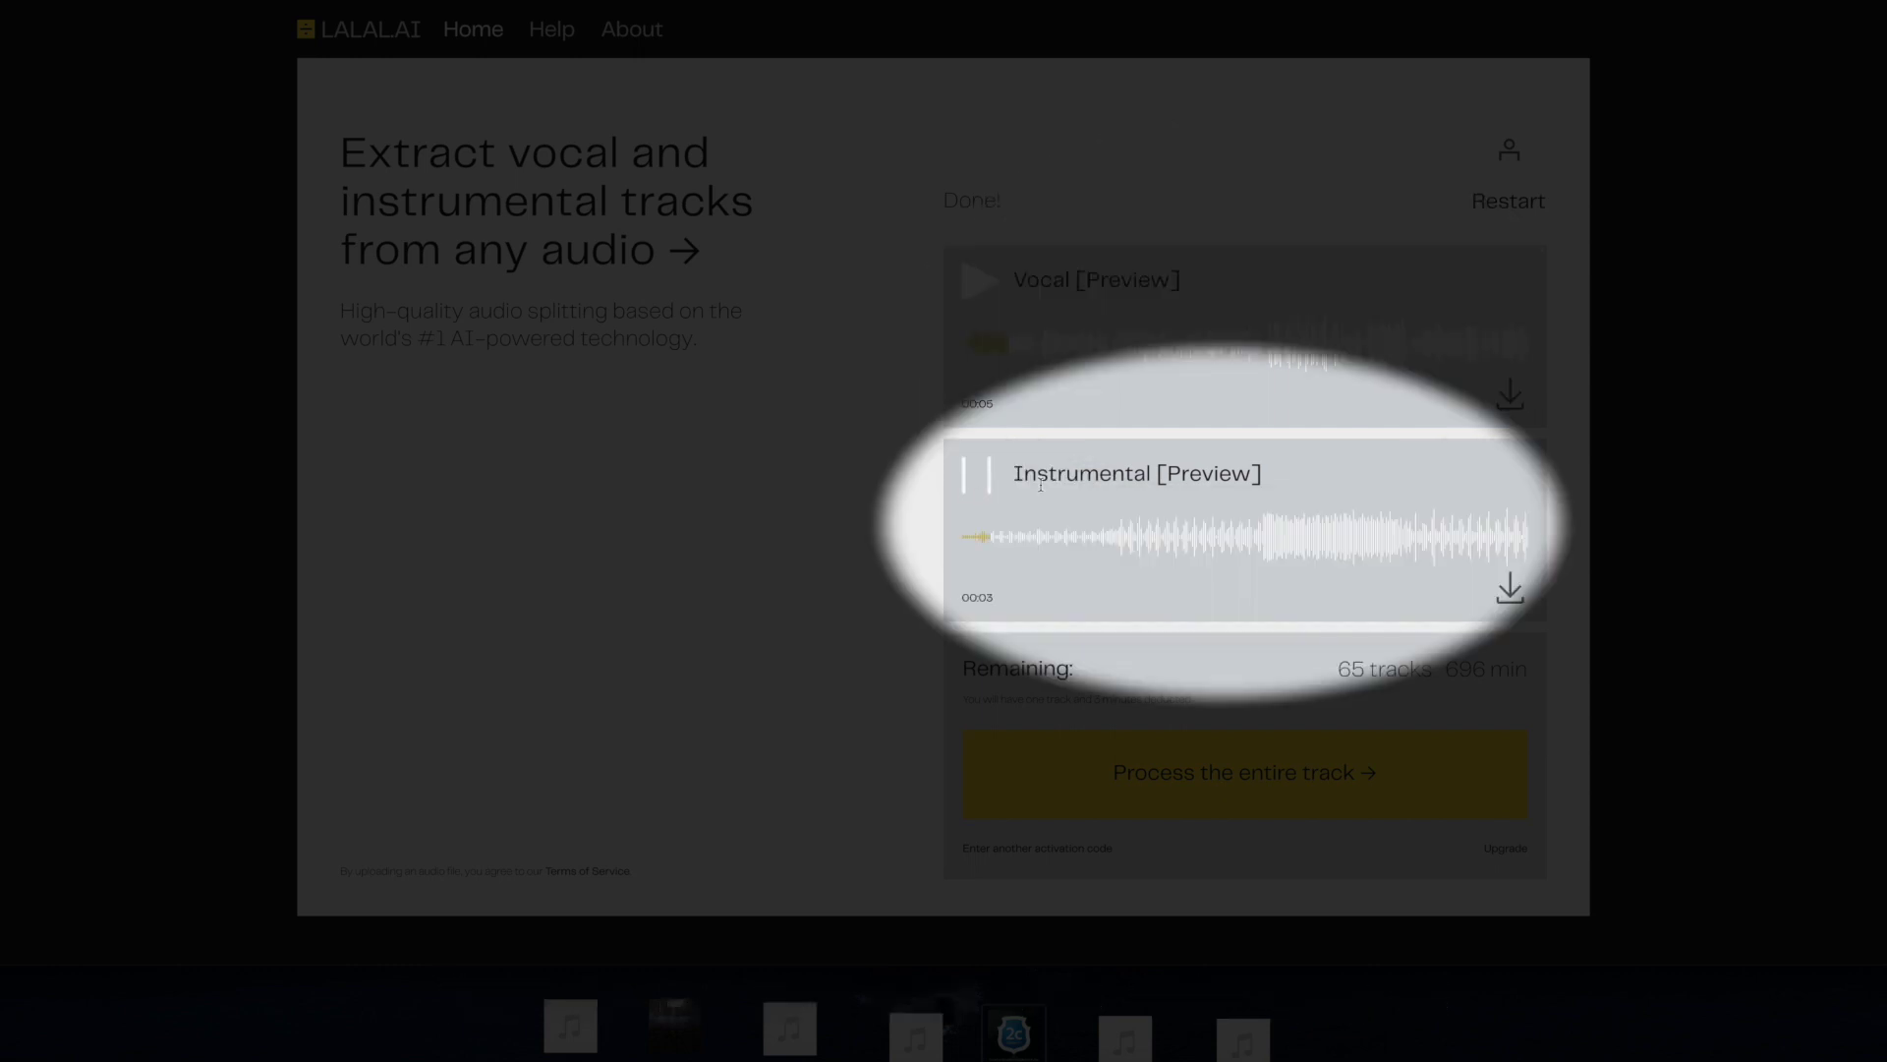
click(1267, 539)
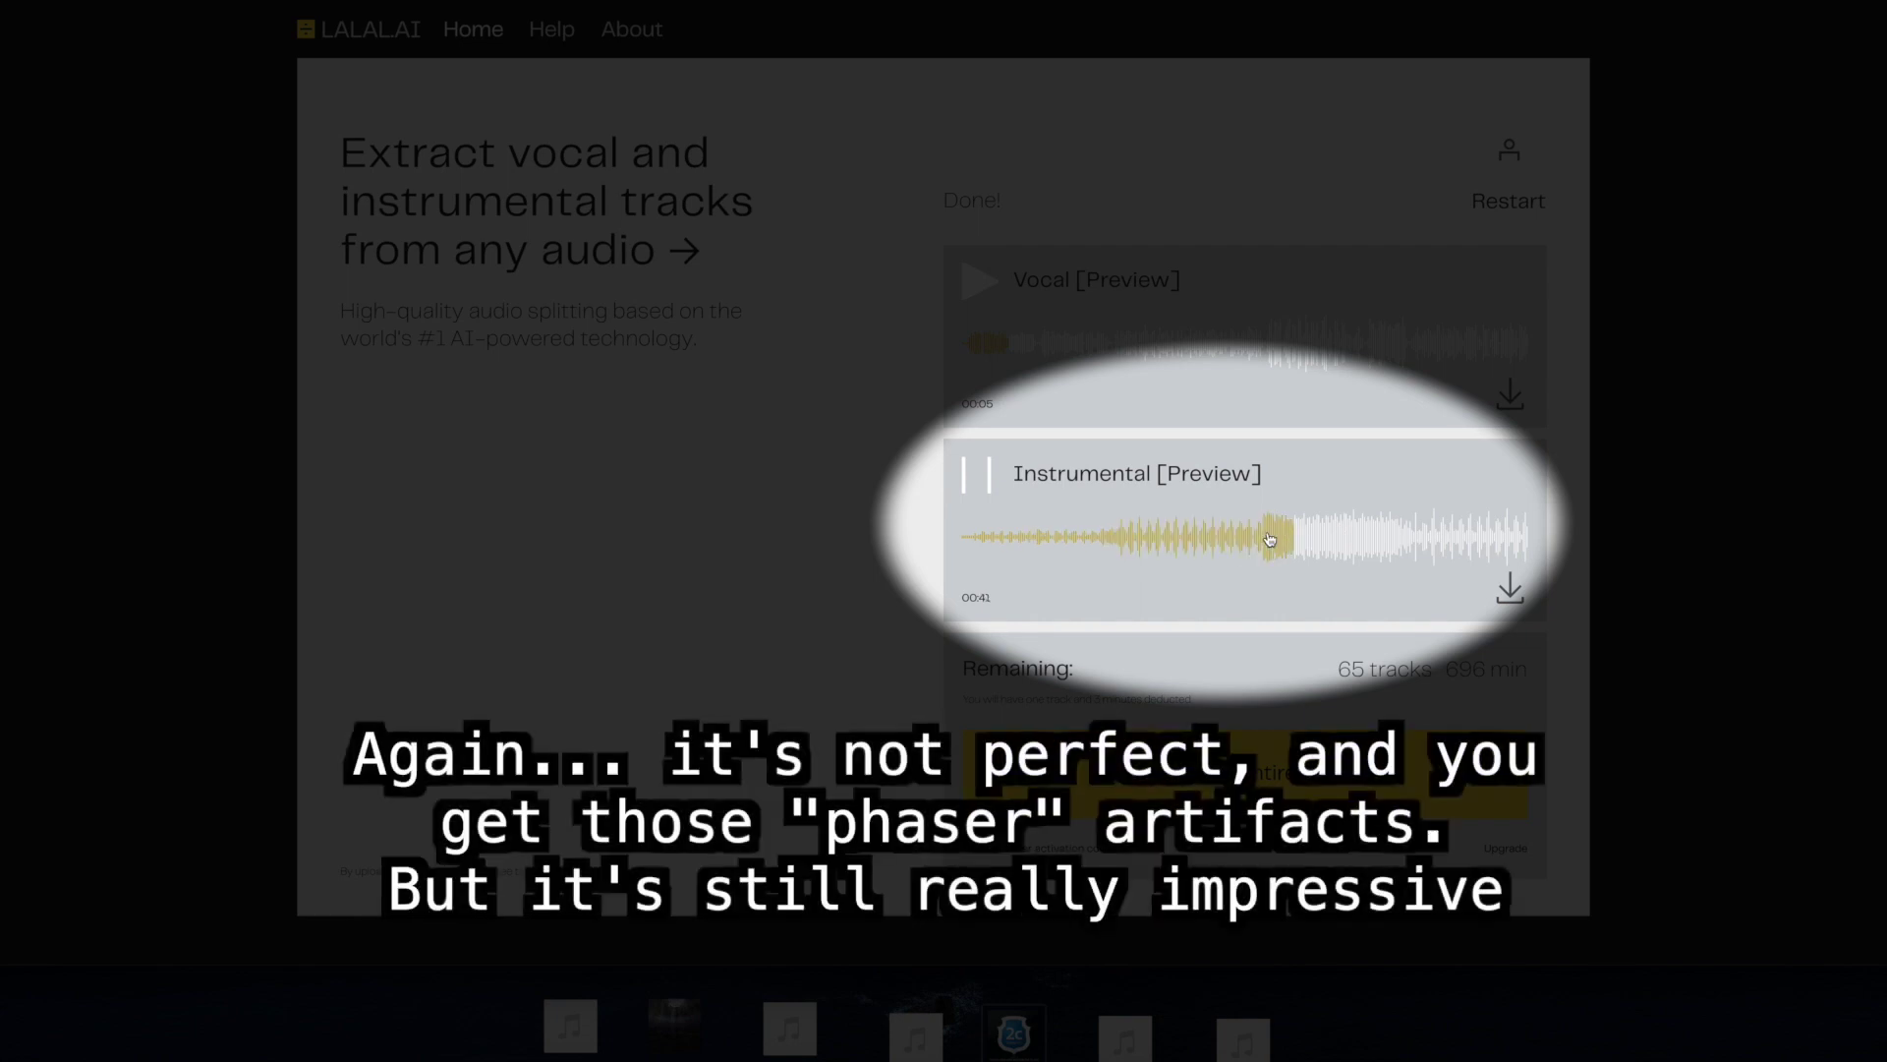
click(971, 484)
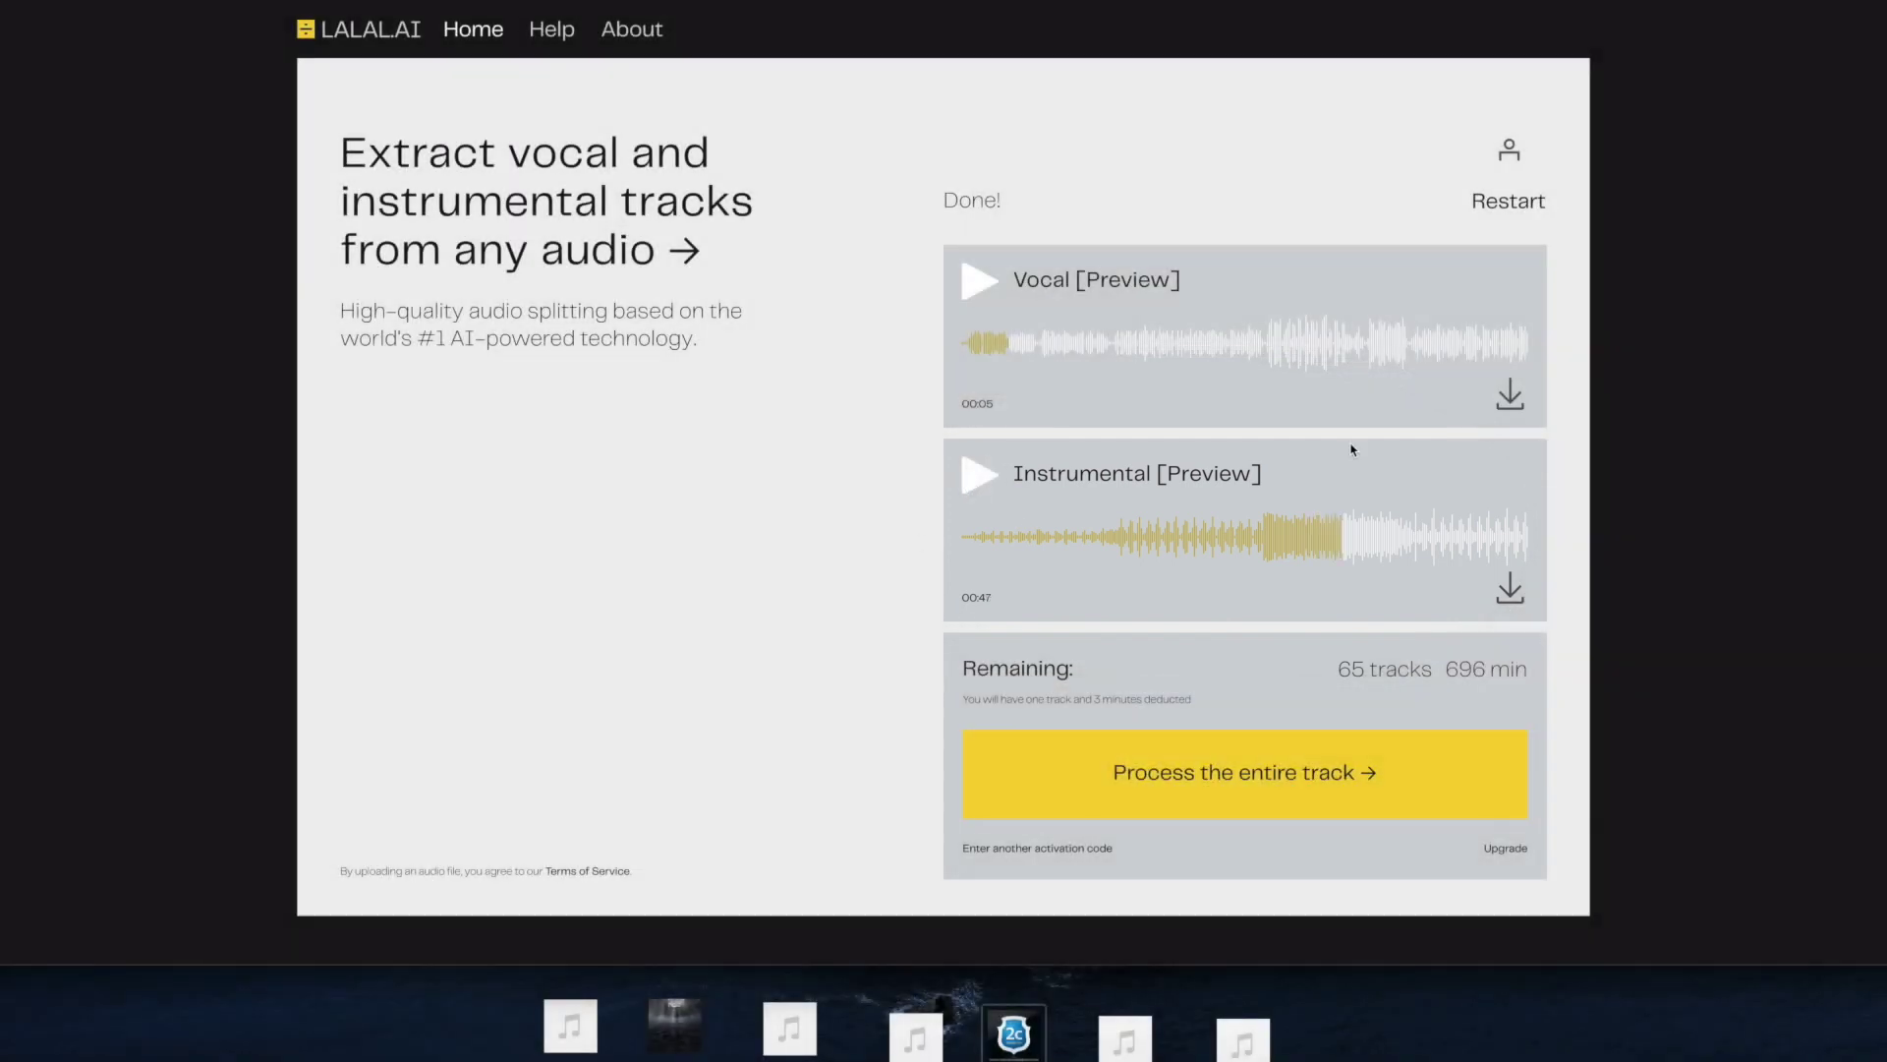
Step: Restart with the second-to-last desktop audio file at the Normal processing level and play its vocal preview from the first sung passage
click(1509, 202)
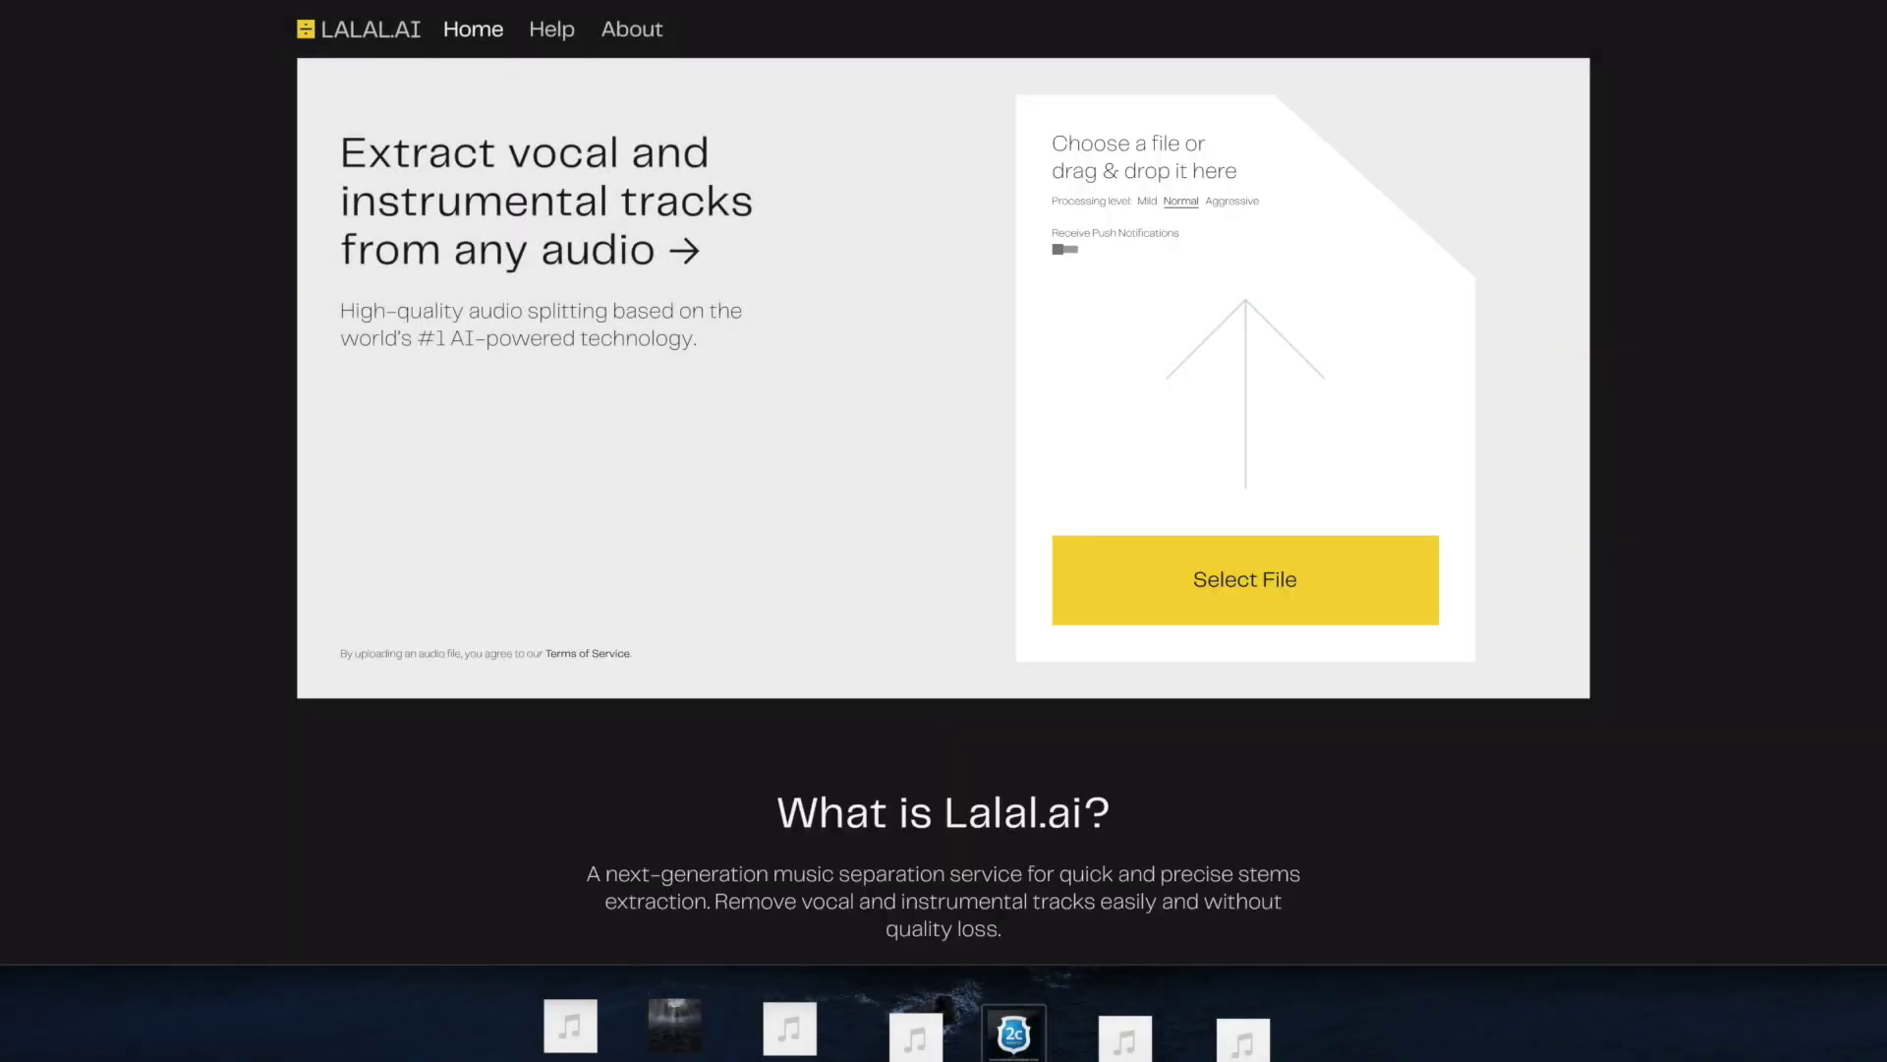
mouse_move(1128, 1055)
drag(1125, 1042, 1192, 388)
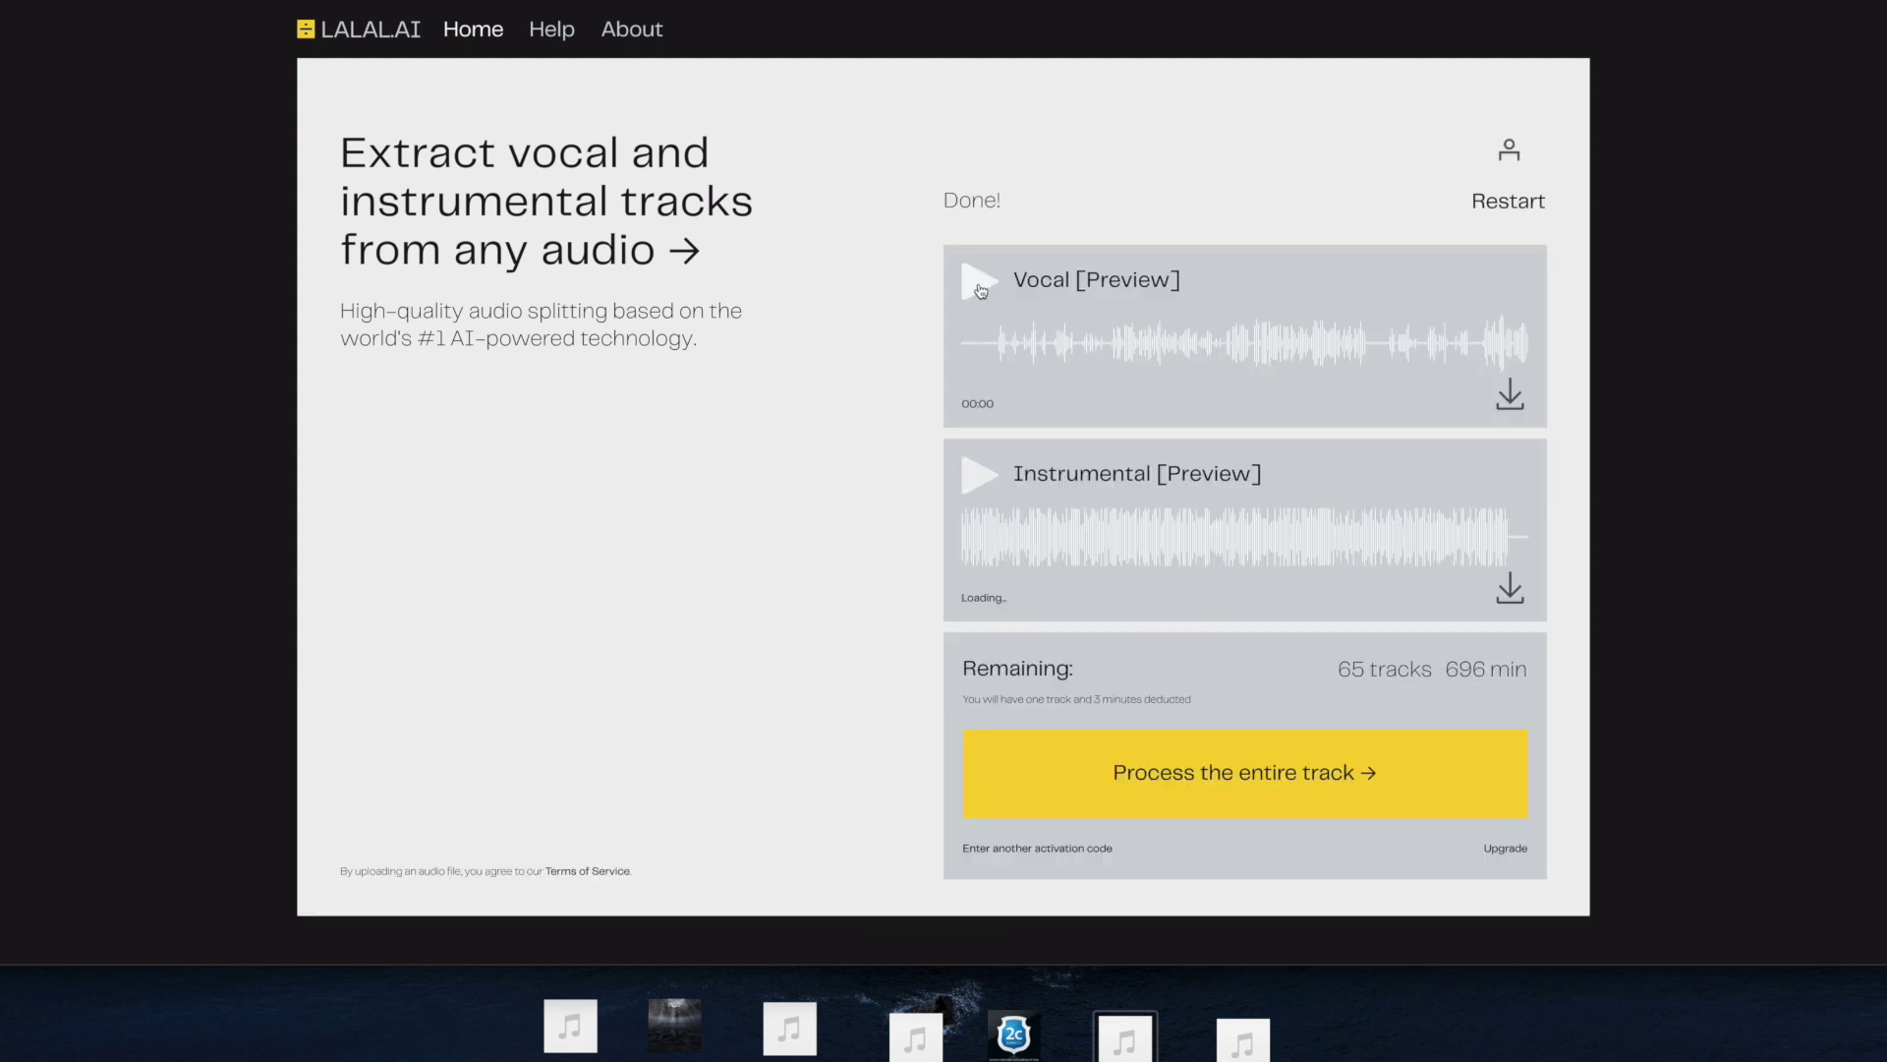
click(980, 290)
click(997, 350)
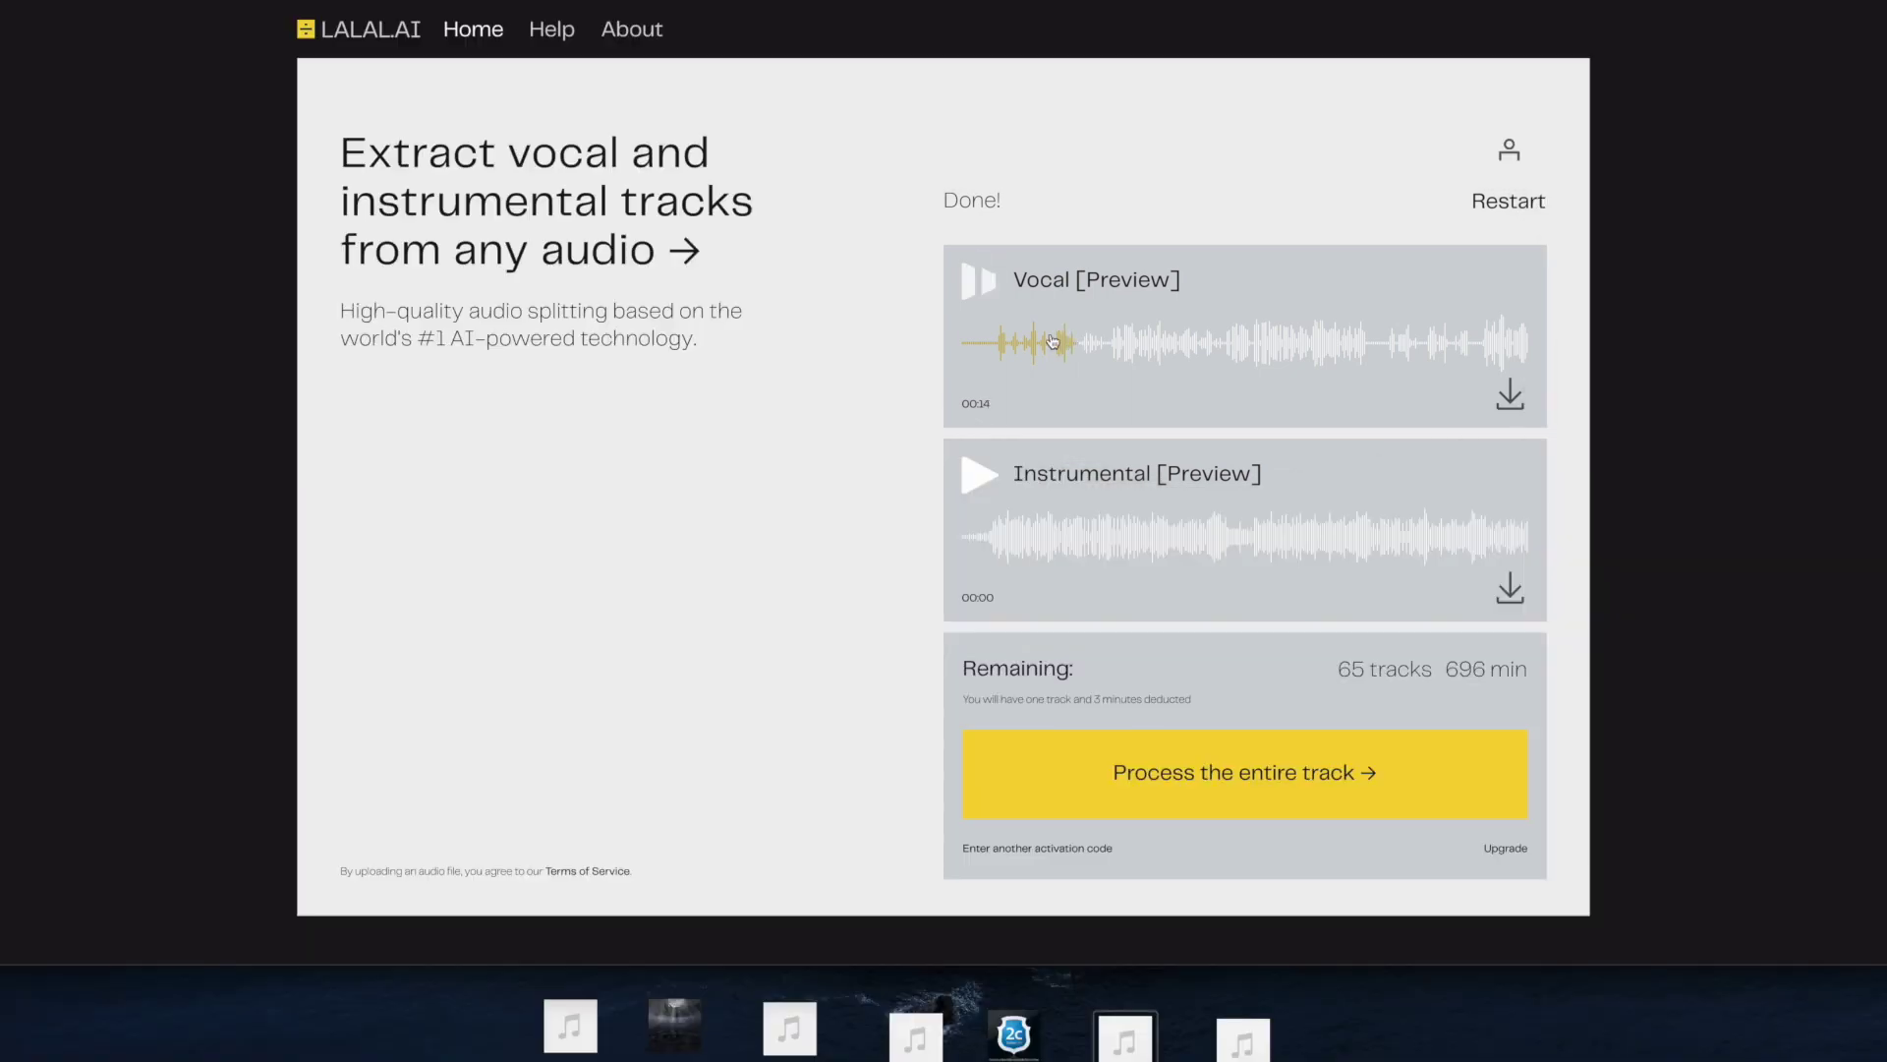
click(973, 283)
Step: Play the same song's instrumental preview at the opening and again from 00:46
click(974, 481)
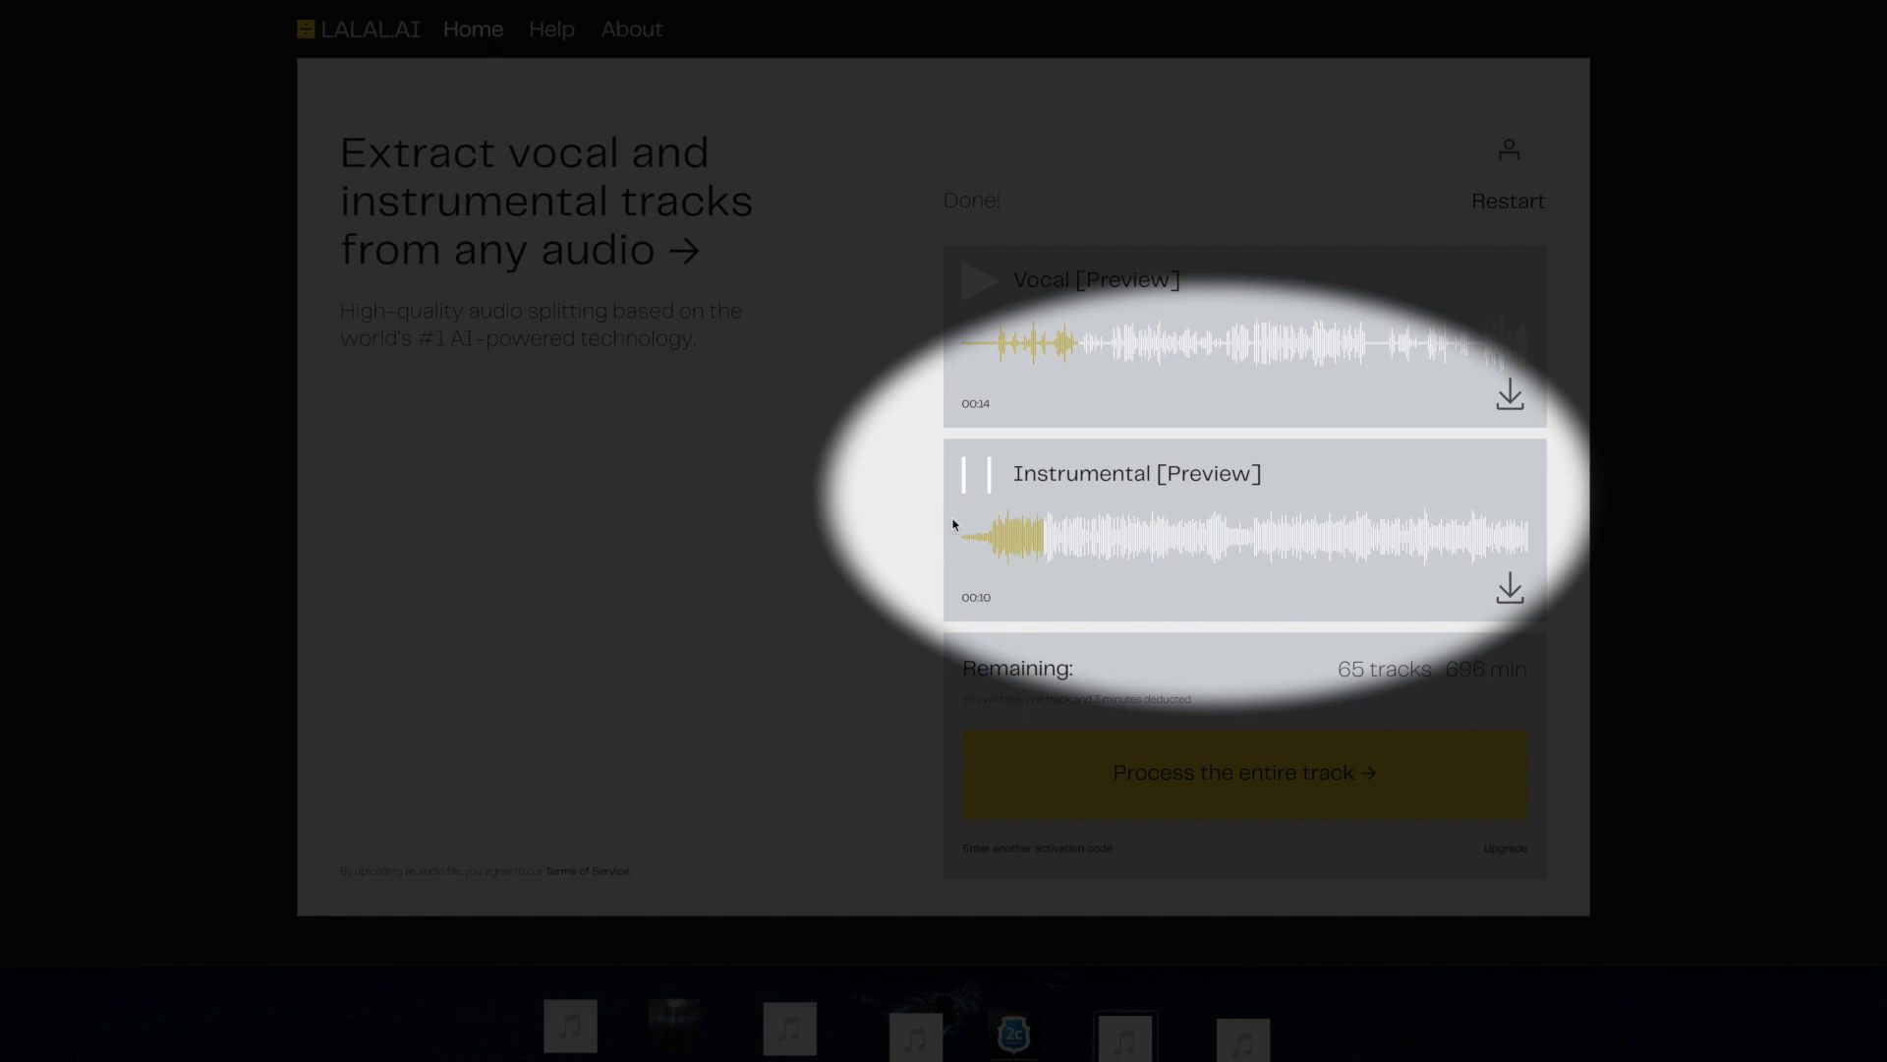
click(976, 474)
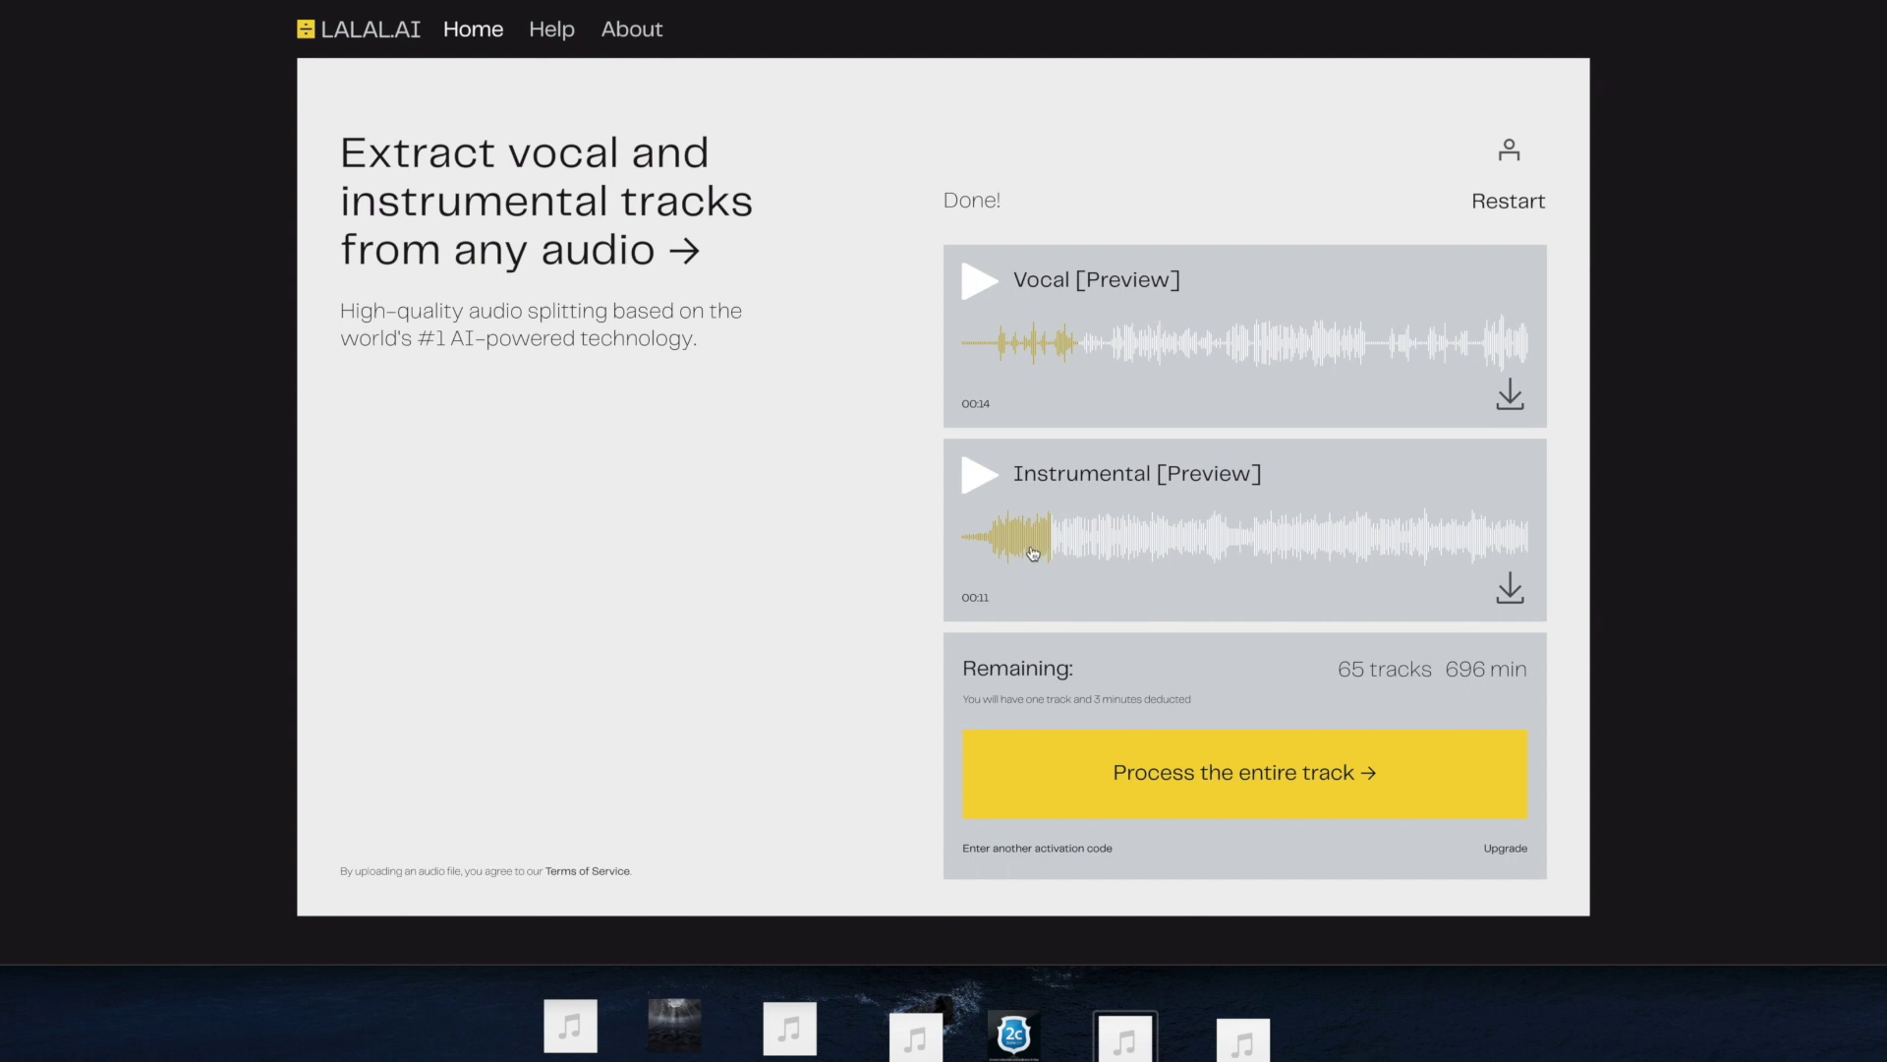
click(1331, 547)
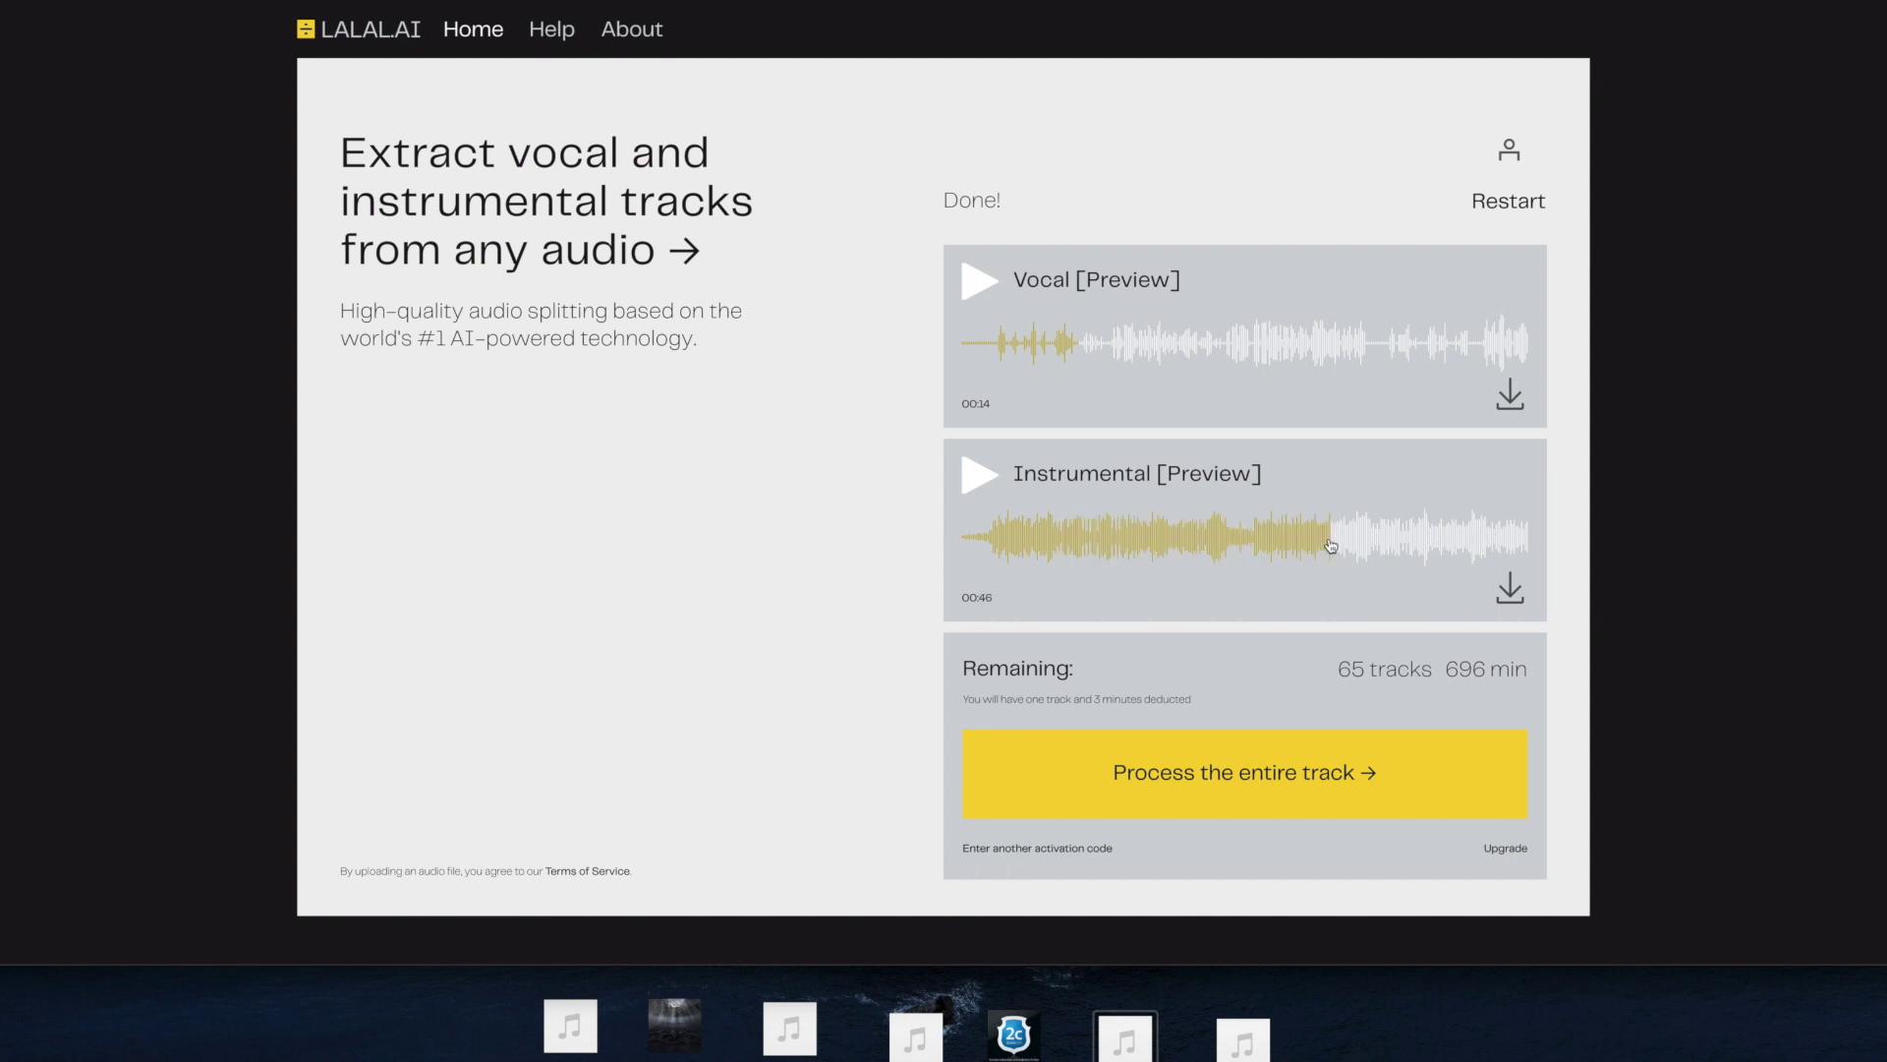
click(980, 476)
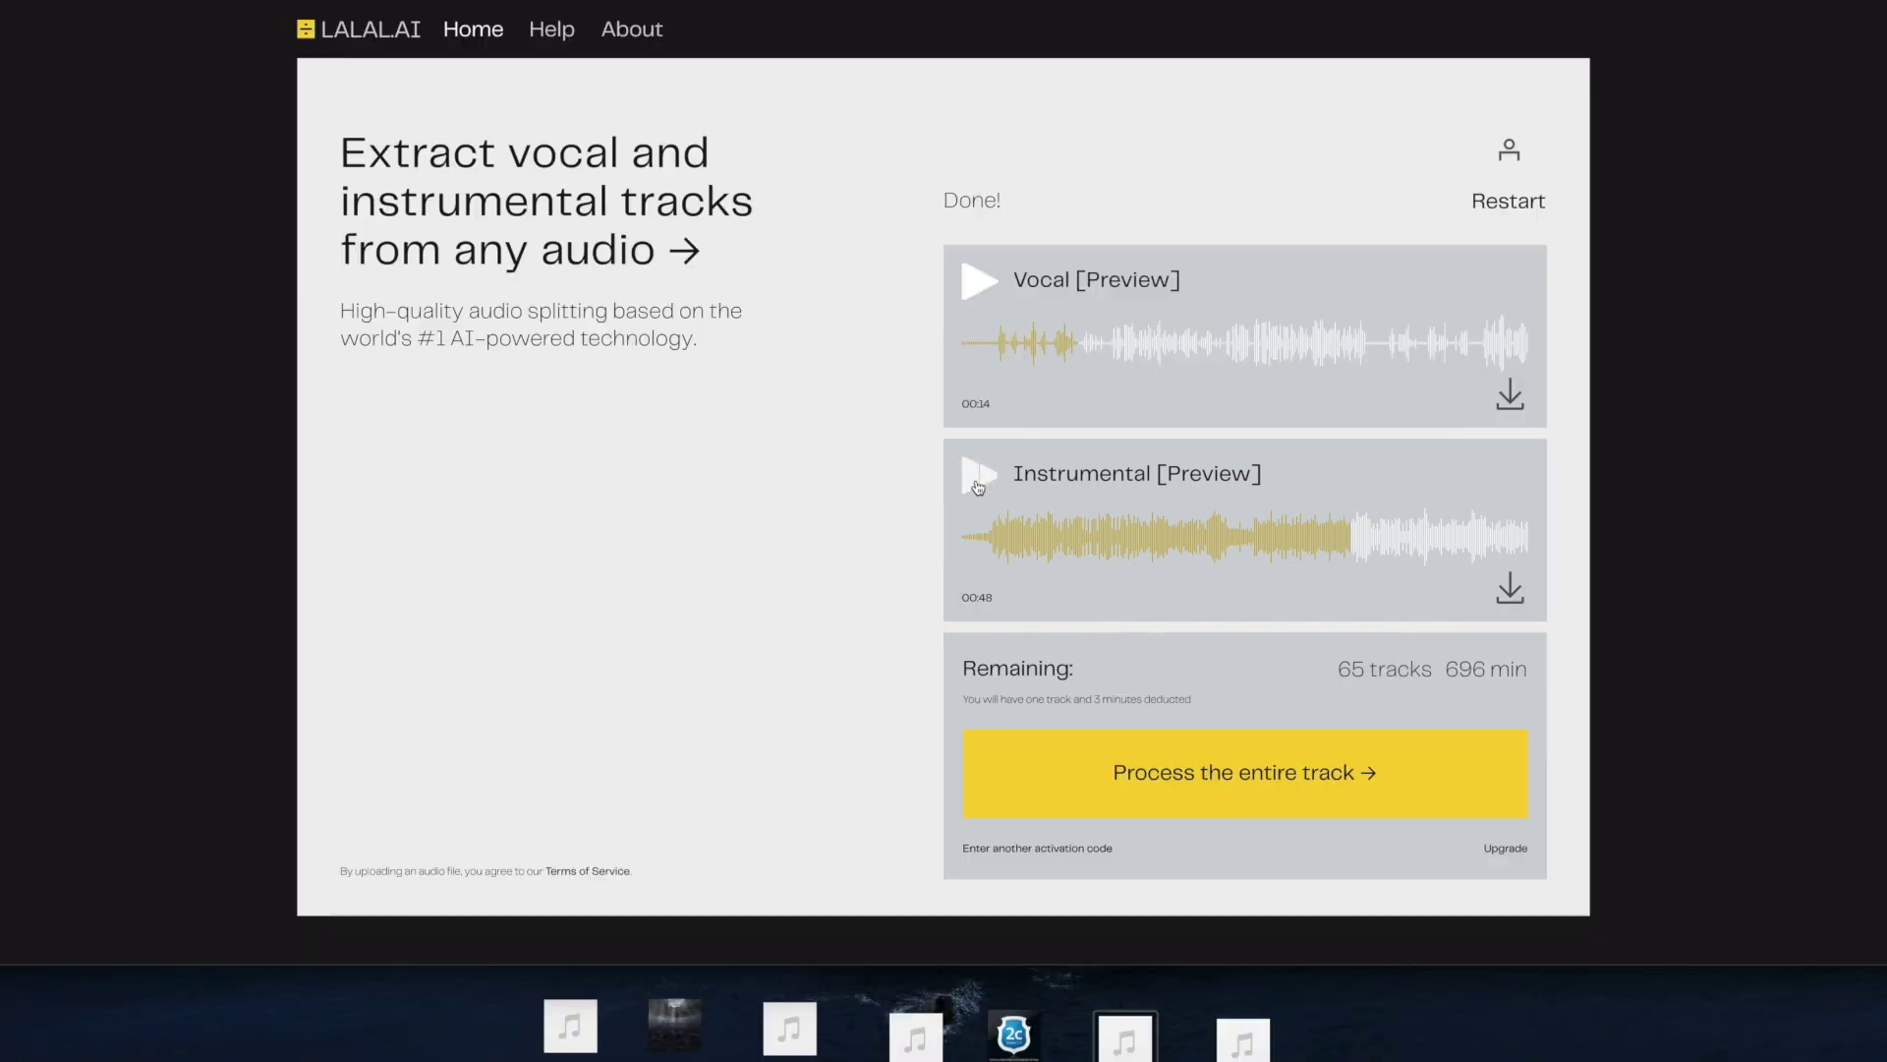
click(978, 488)
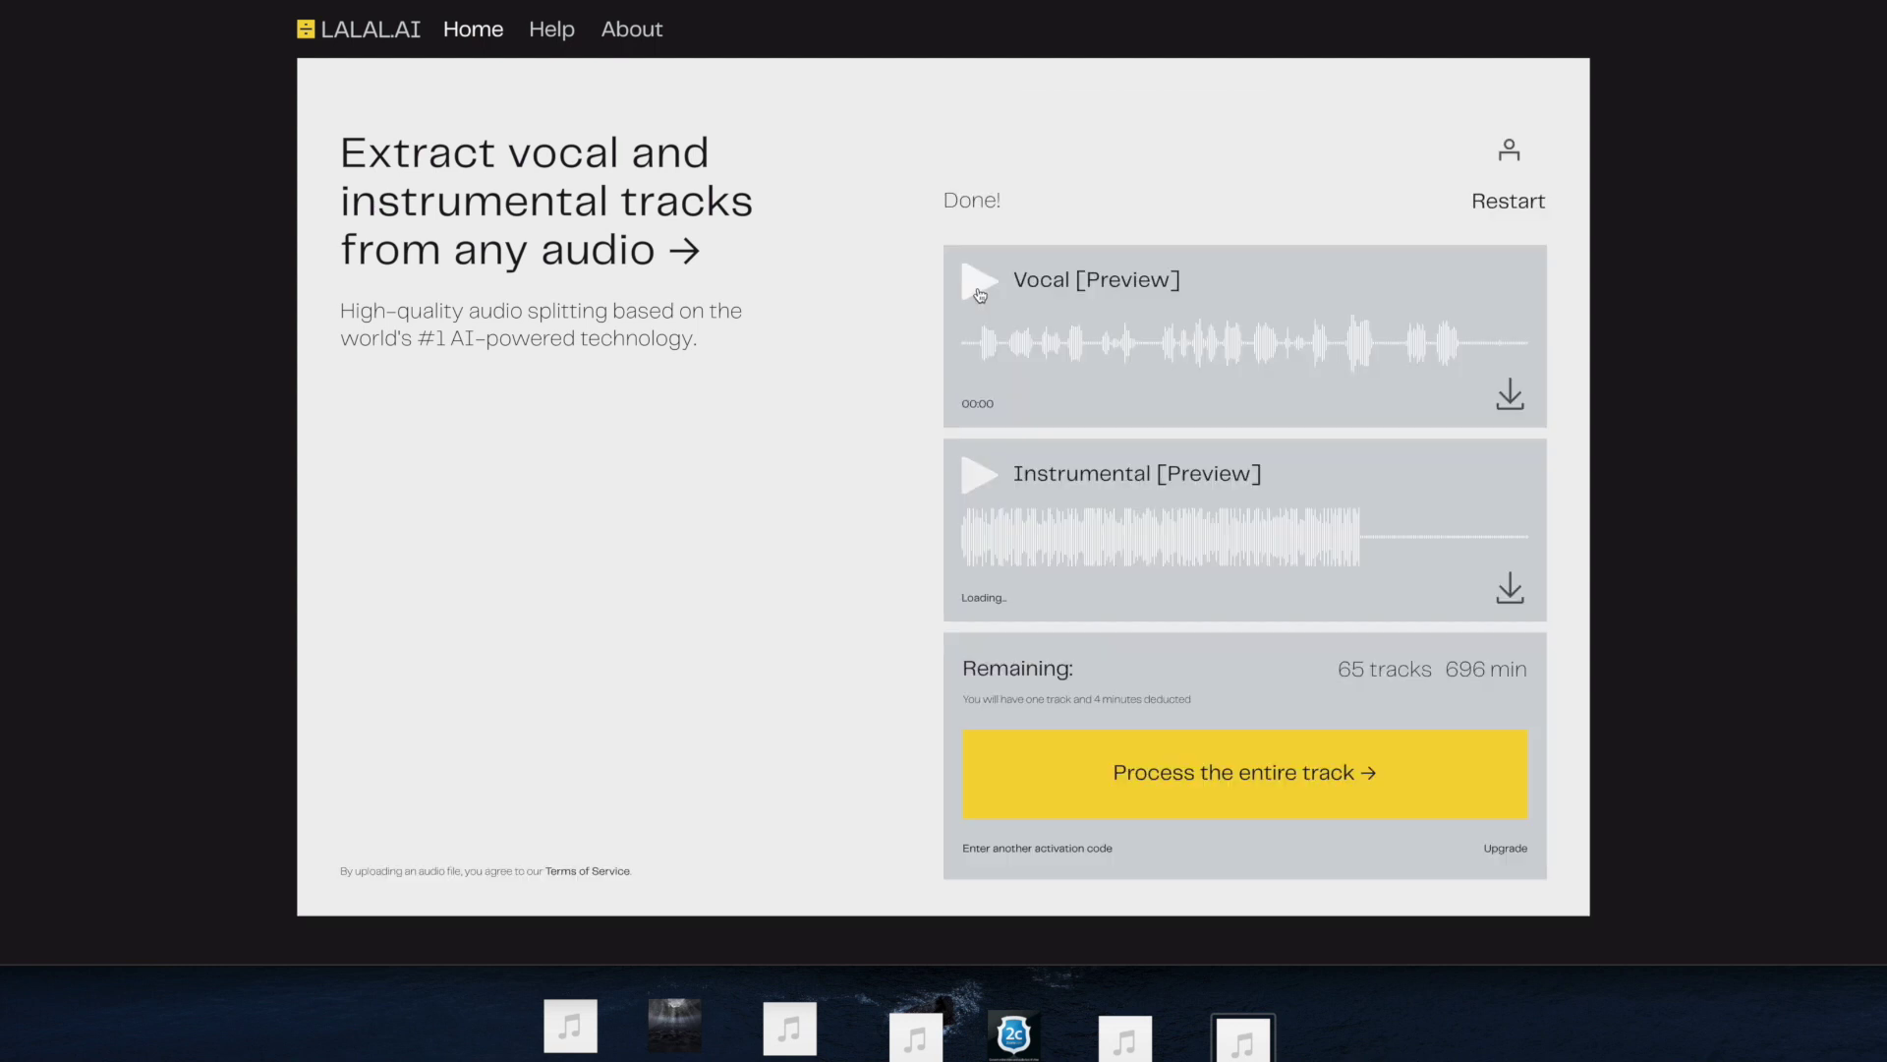
Step: Play the last song's vocal preview at the opening and around 00:40, and its instrumental preview at the opening
click(980, 287)
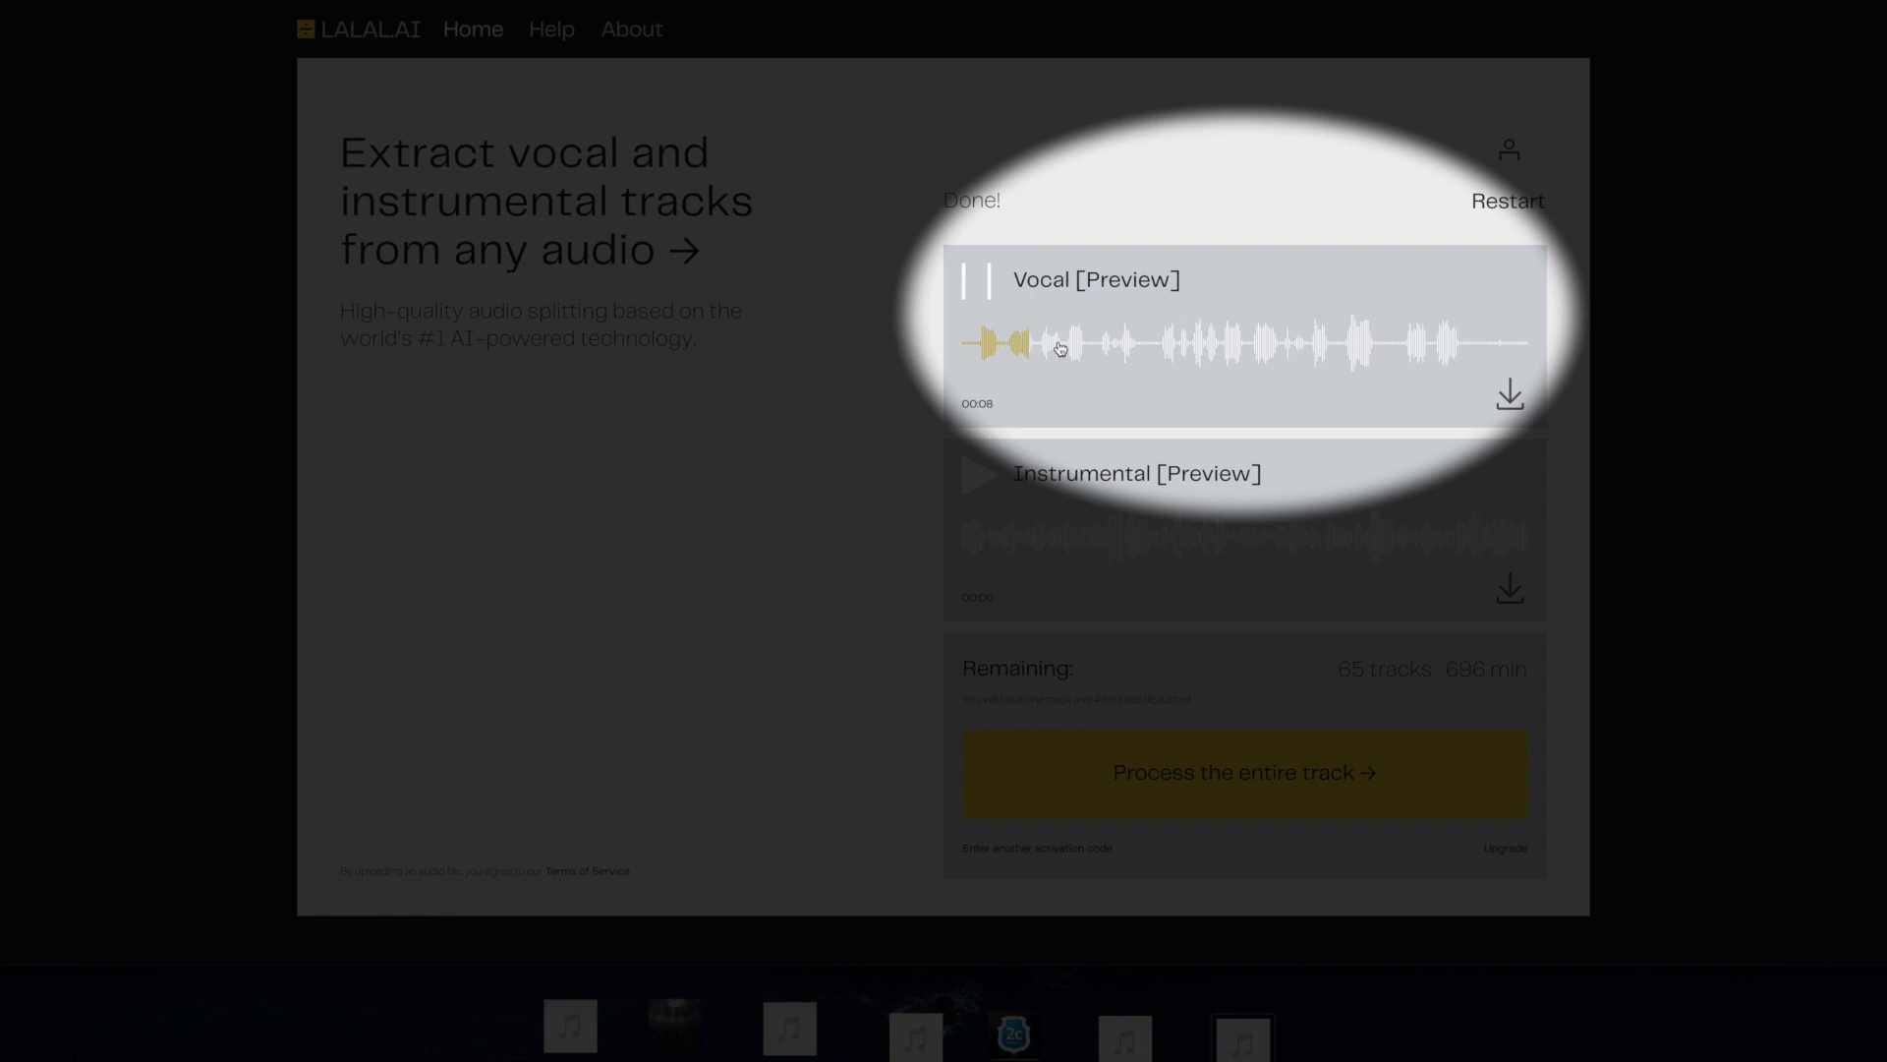
click(1288, 356)
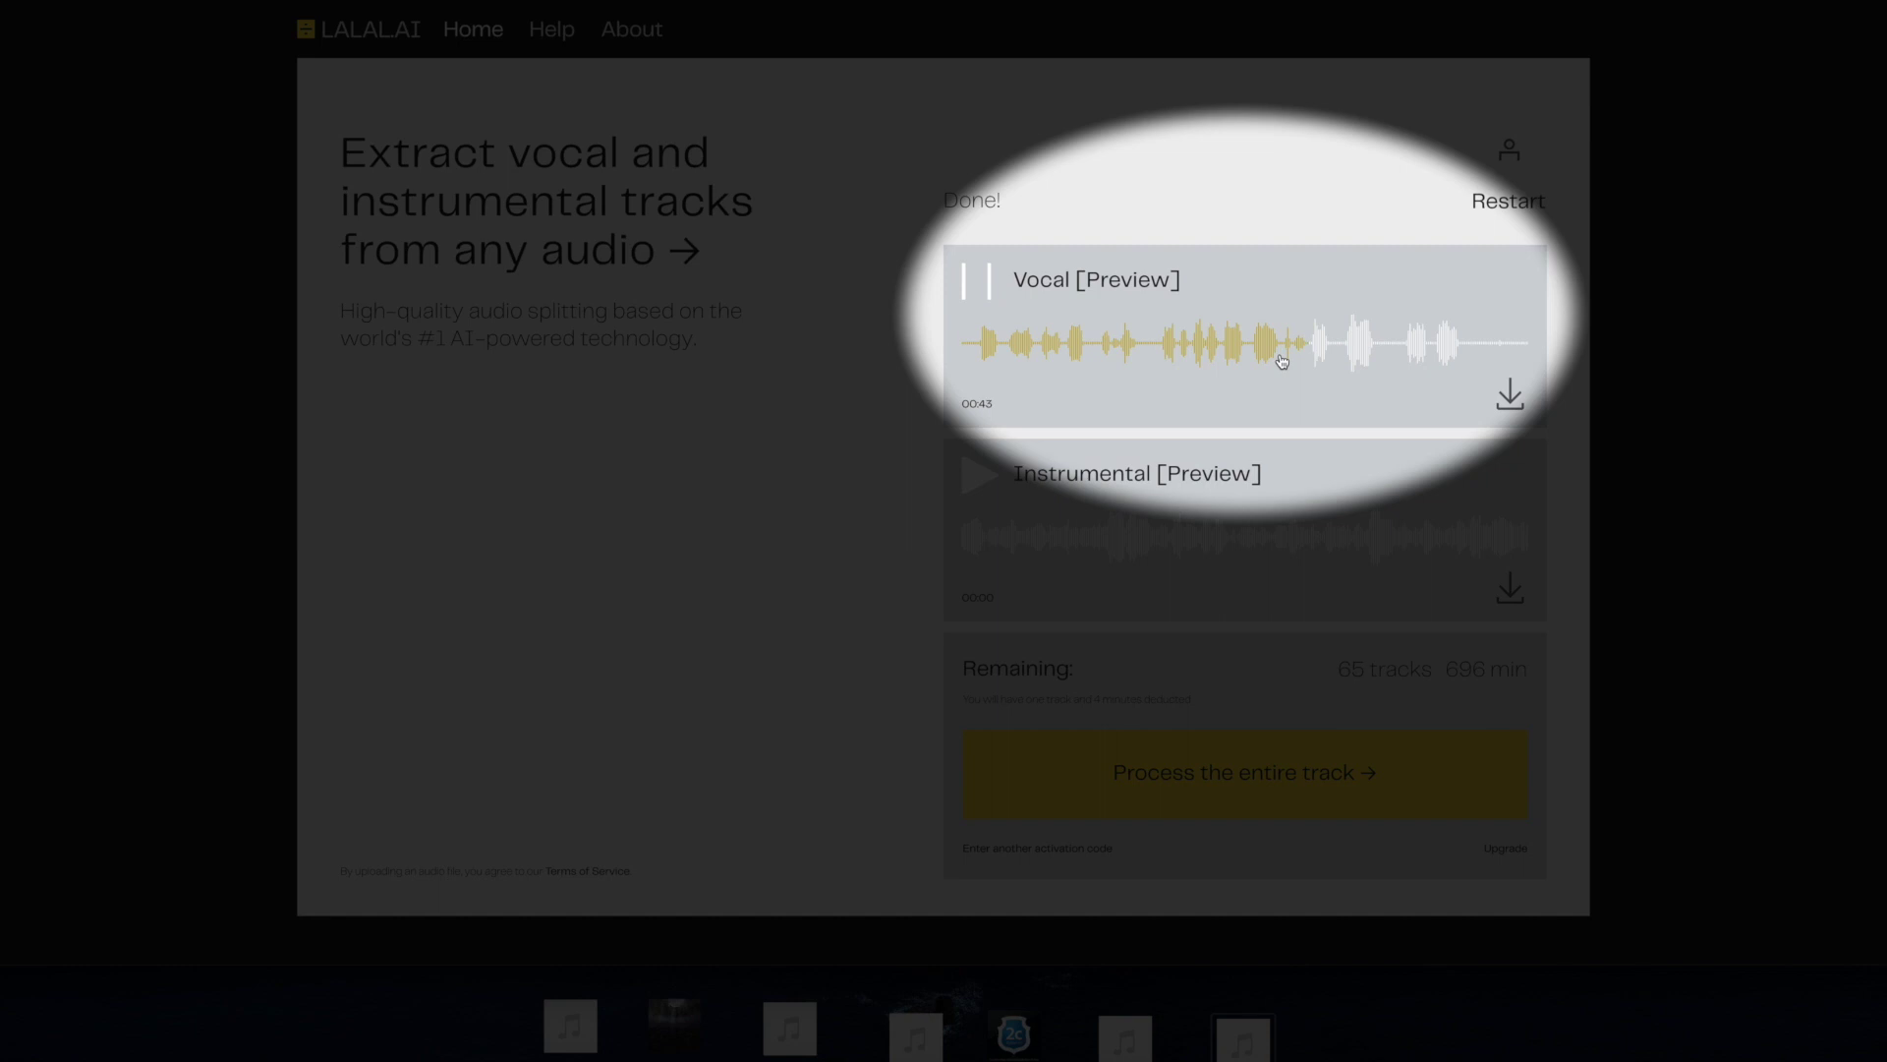
click(975, 286)
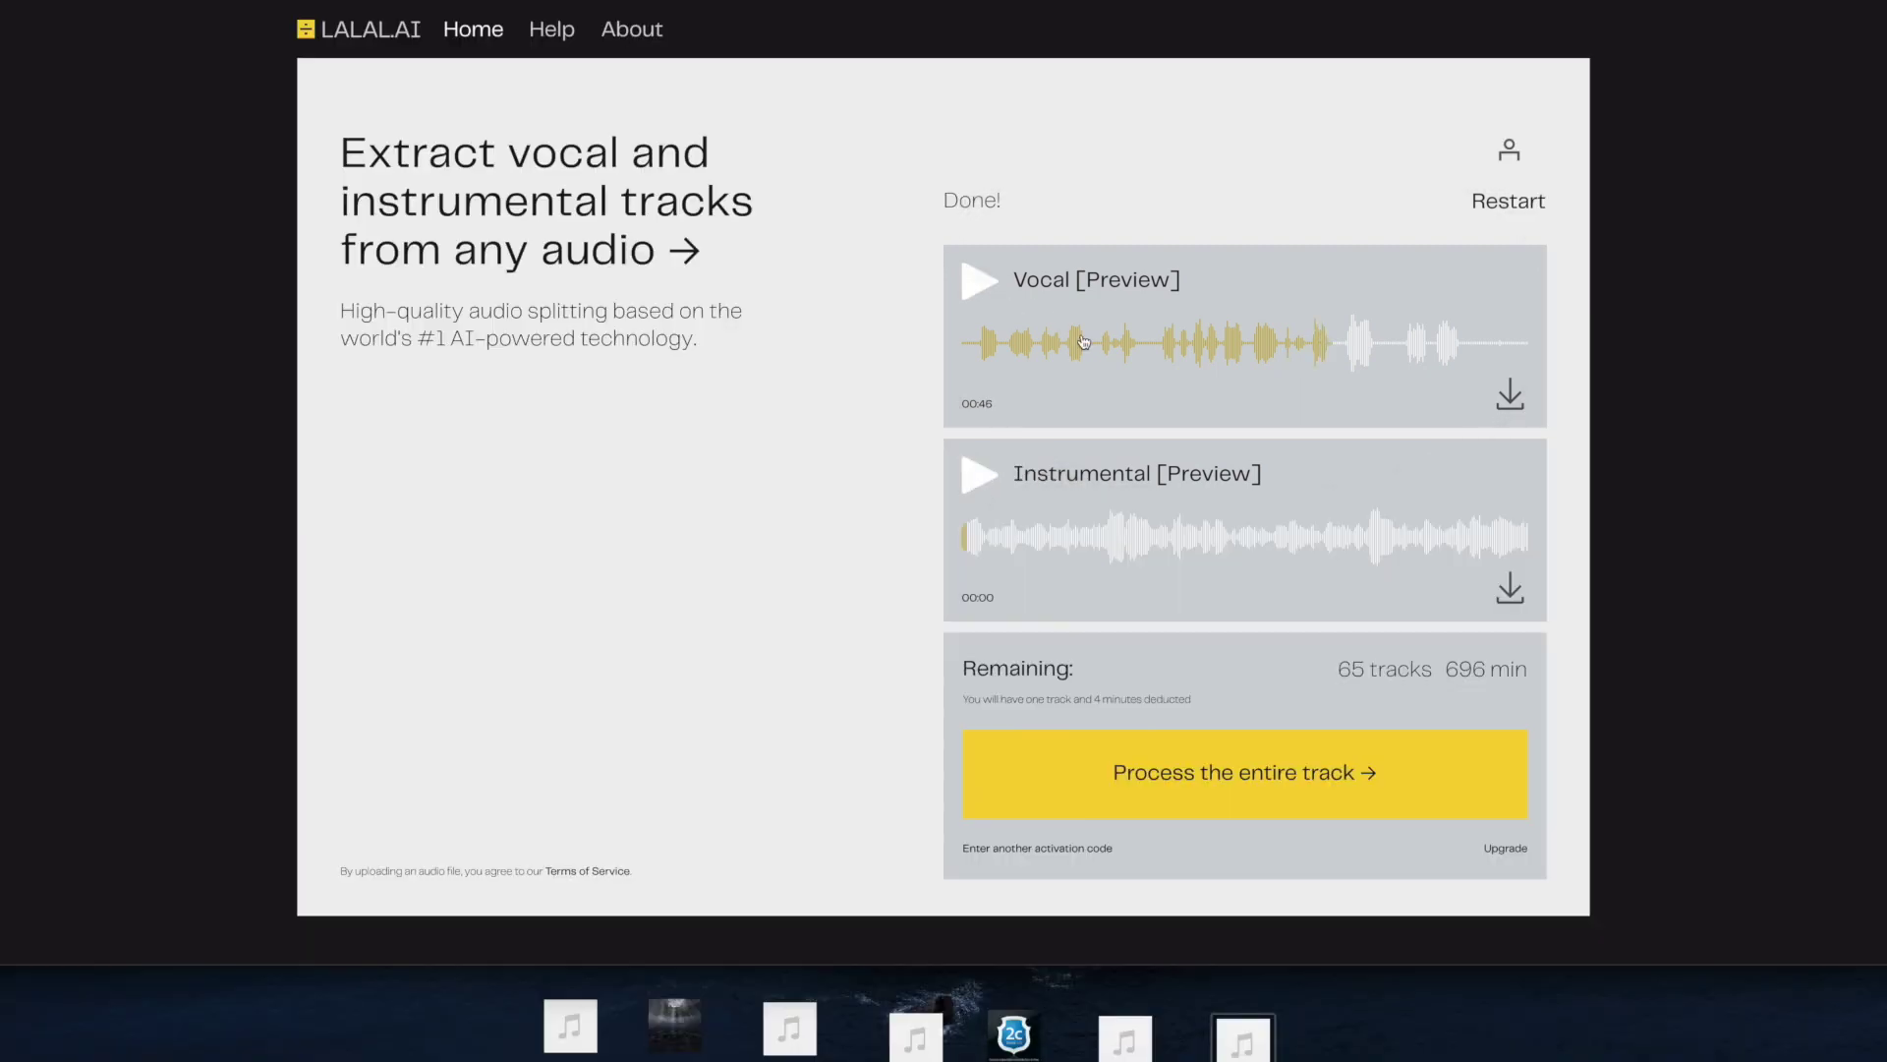
click(979, 481)
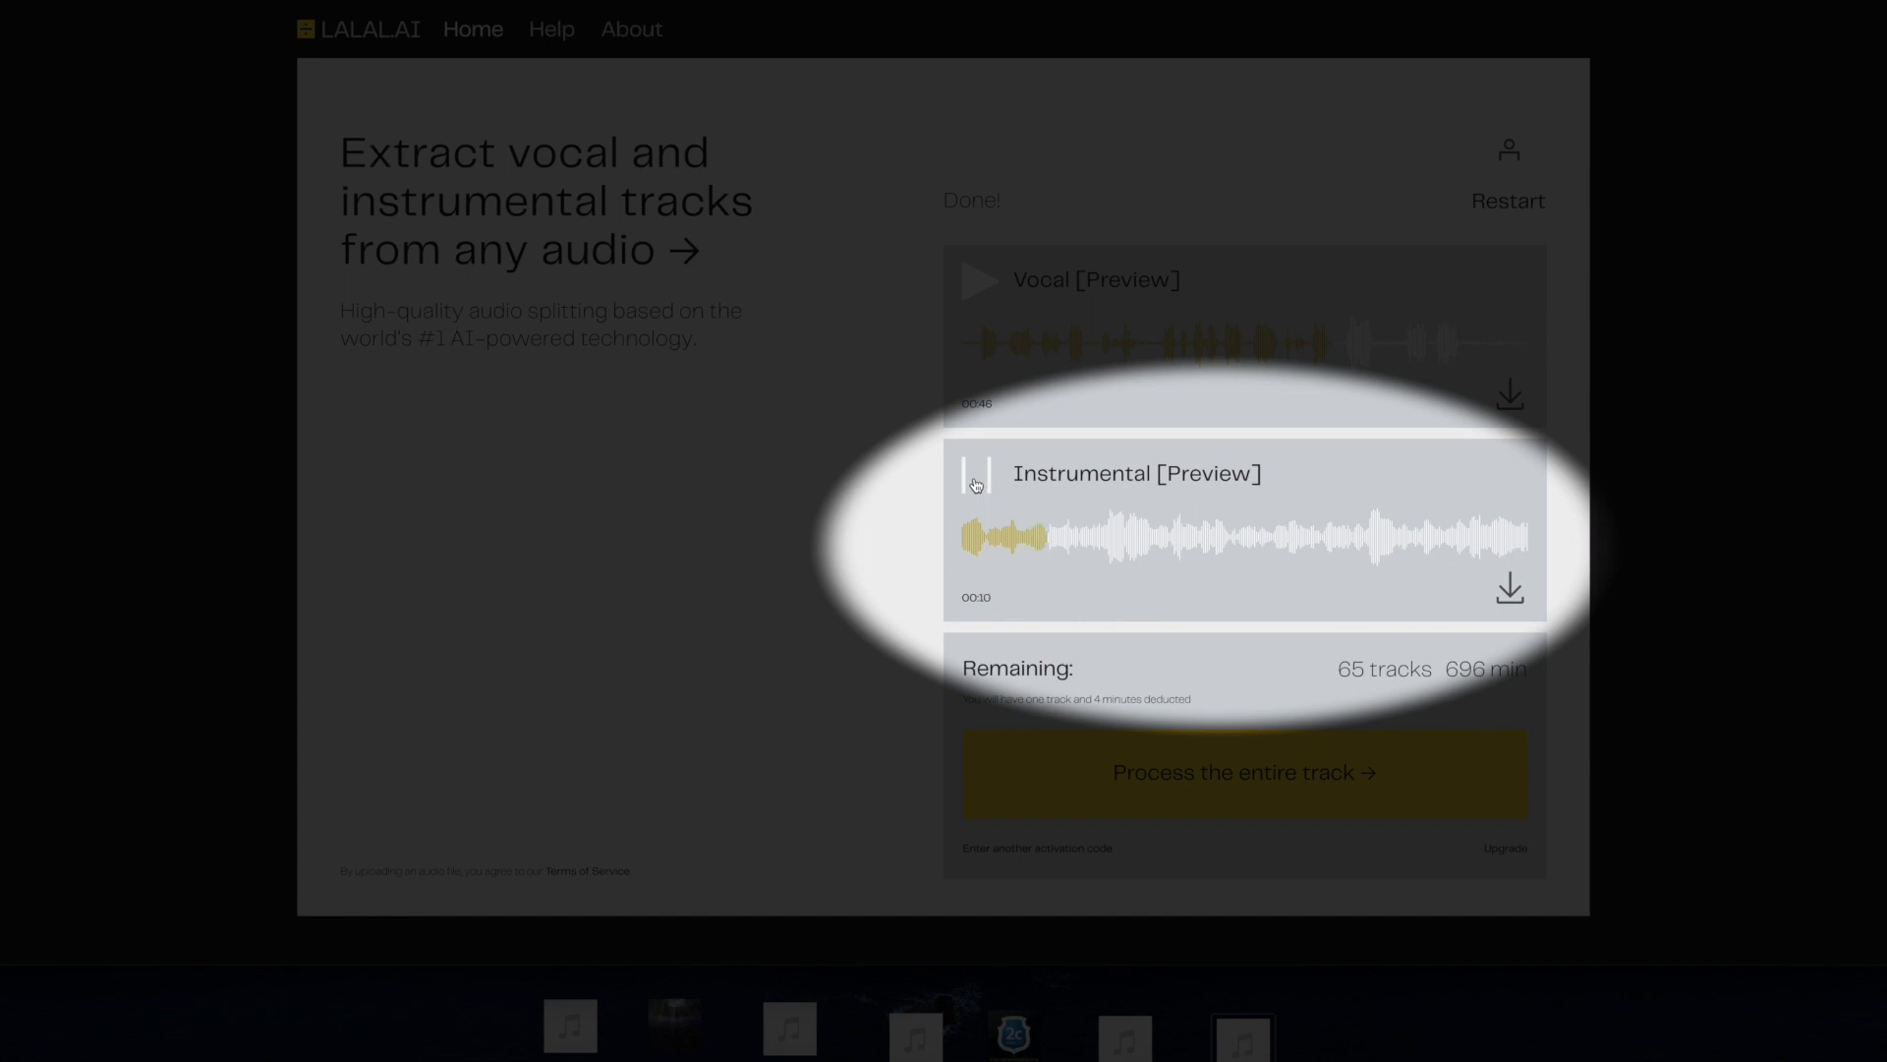
click(976, 481)
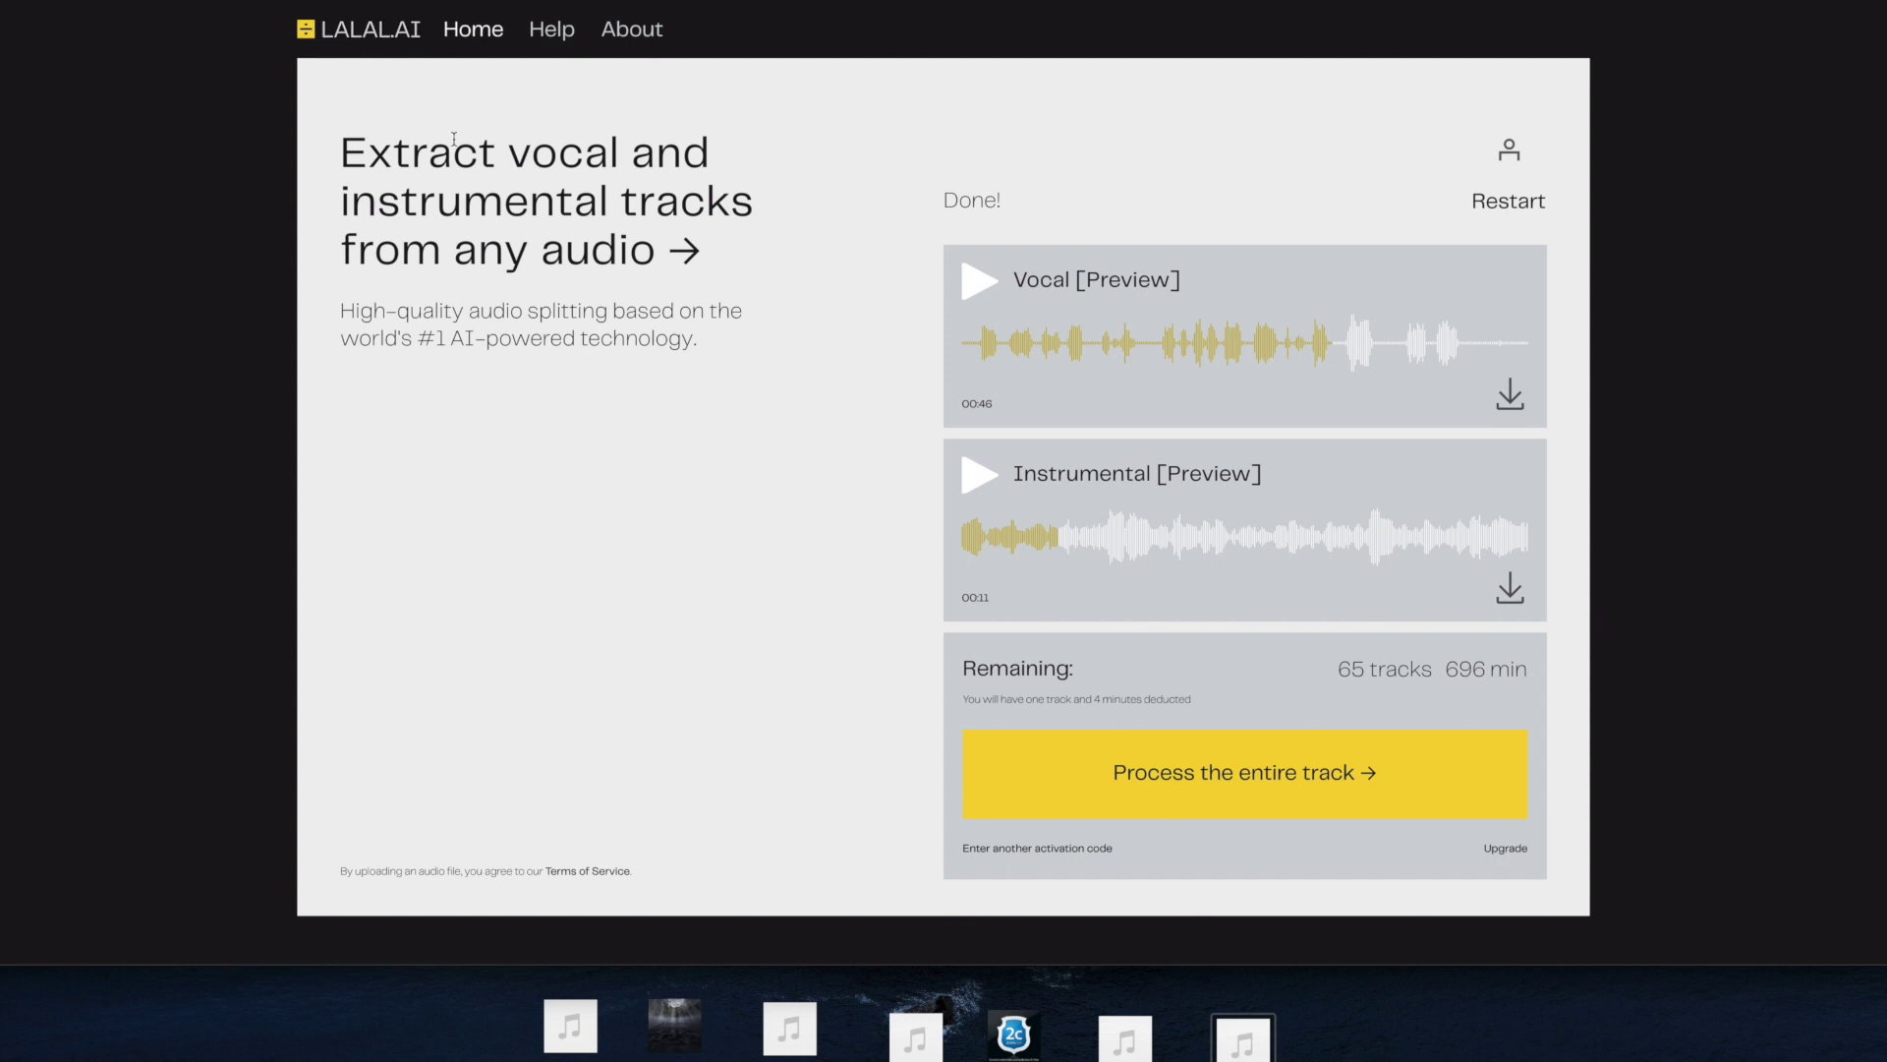
drag(342, 150, 727, 262)
click(833, 833)
scroll(910, 704, down, 5)
scroll(911, 698, up, 5)
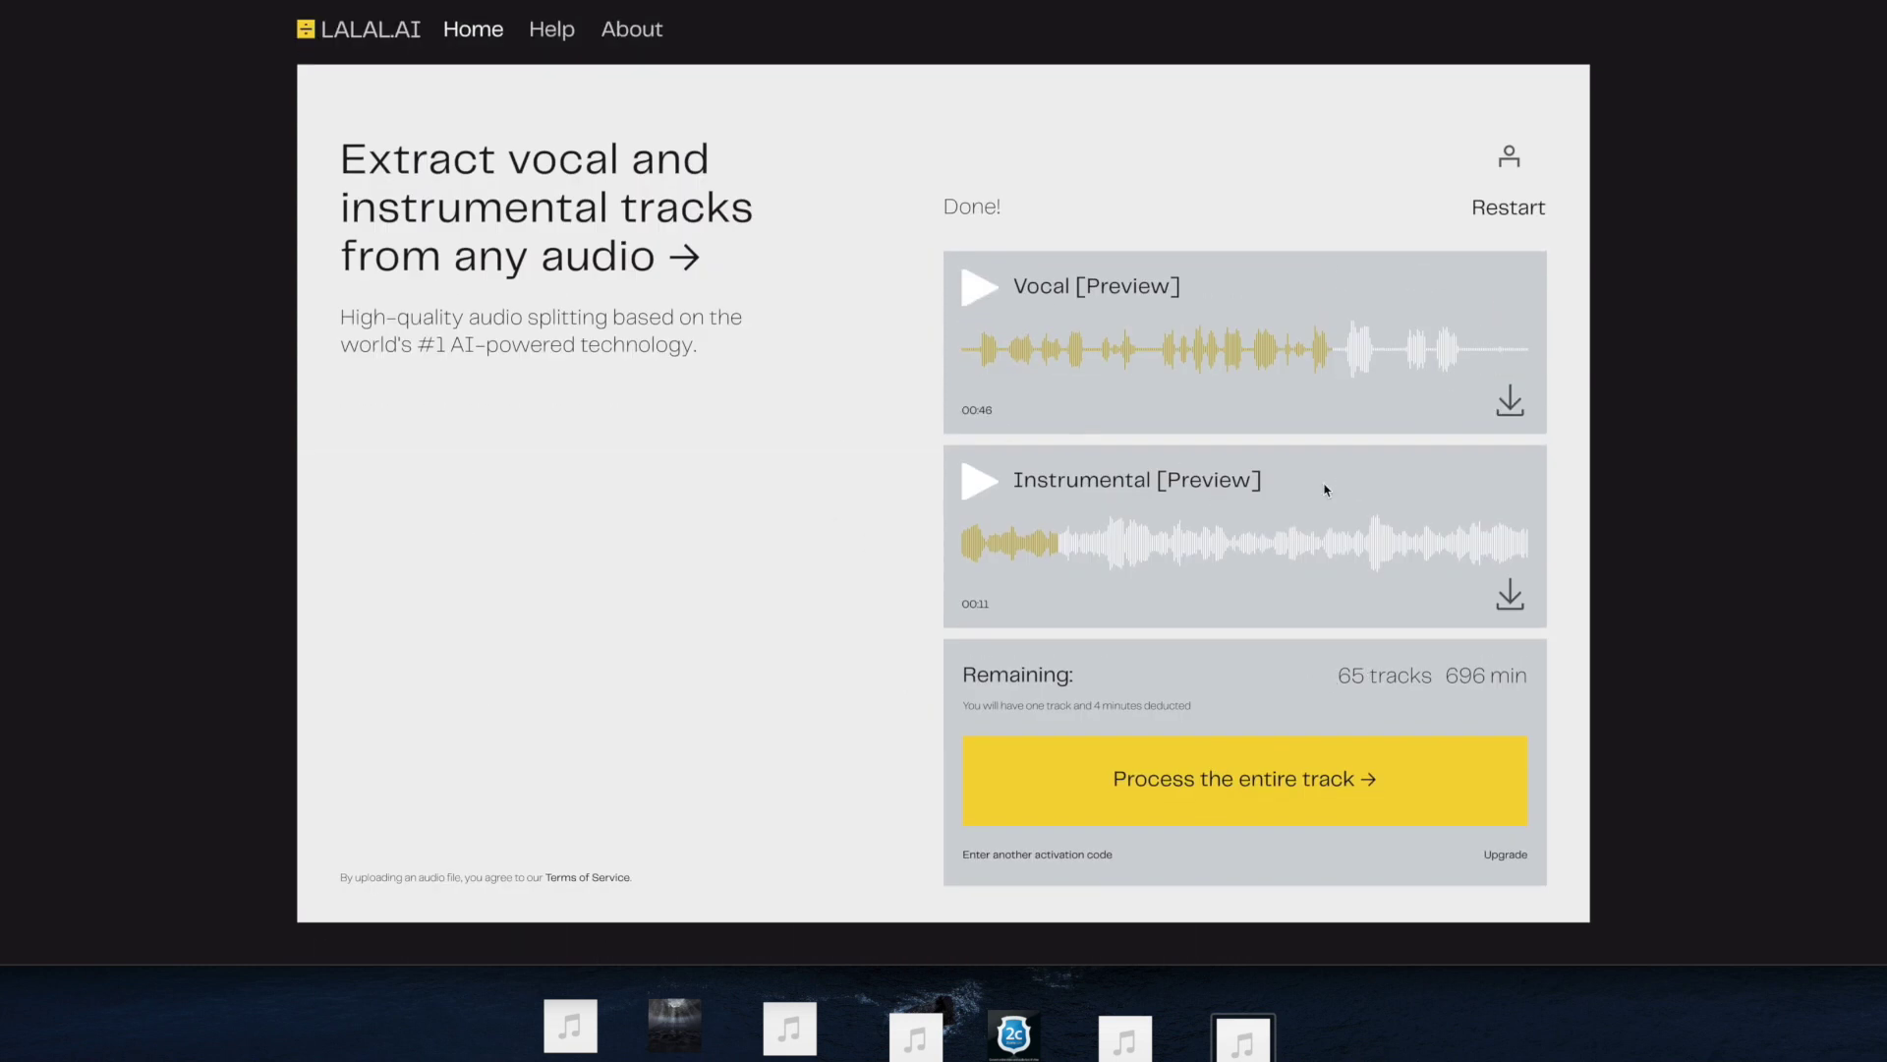
Step: Review the Free, Lite, Professional and High Volume package options and return to the stem previews
scroll(682, 645, down, 10)
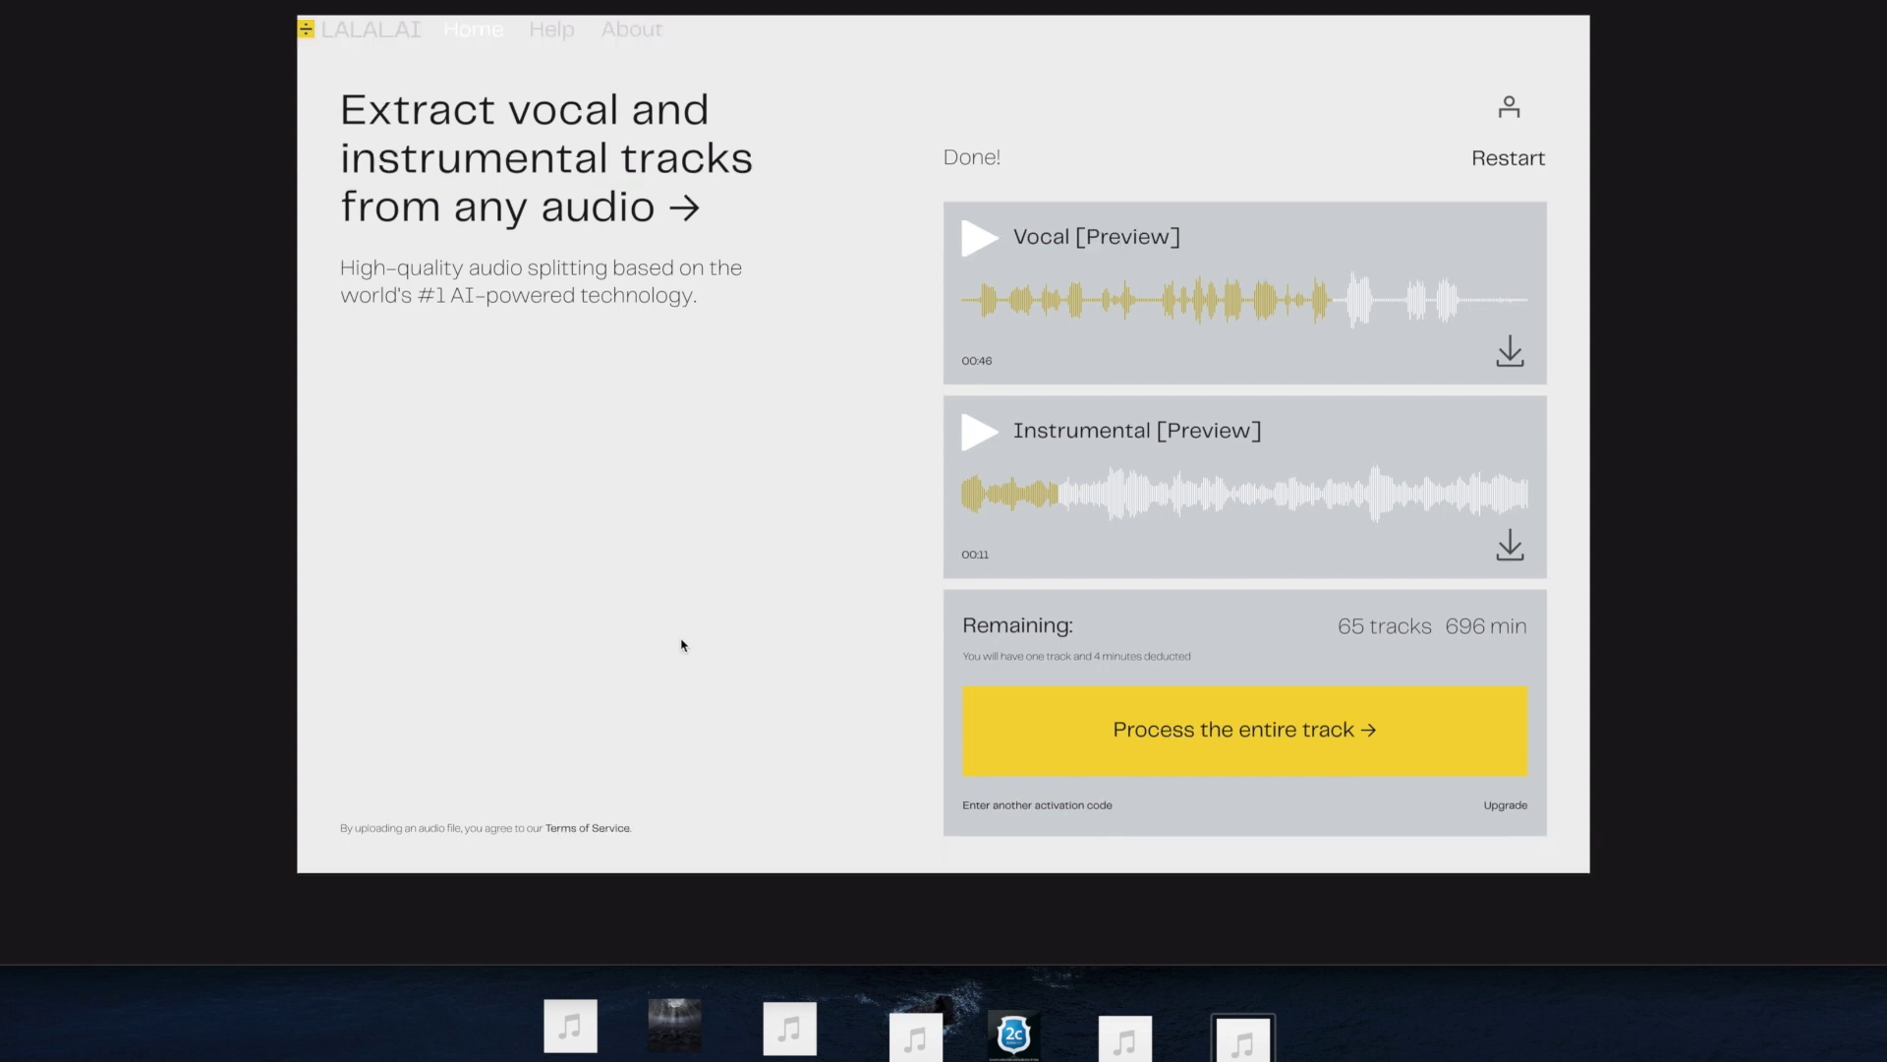
scroll(683, 645, down, 5)
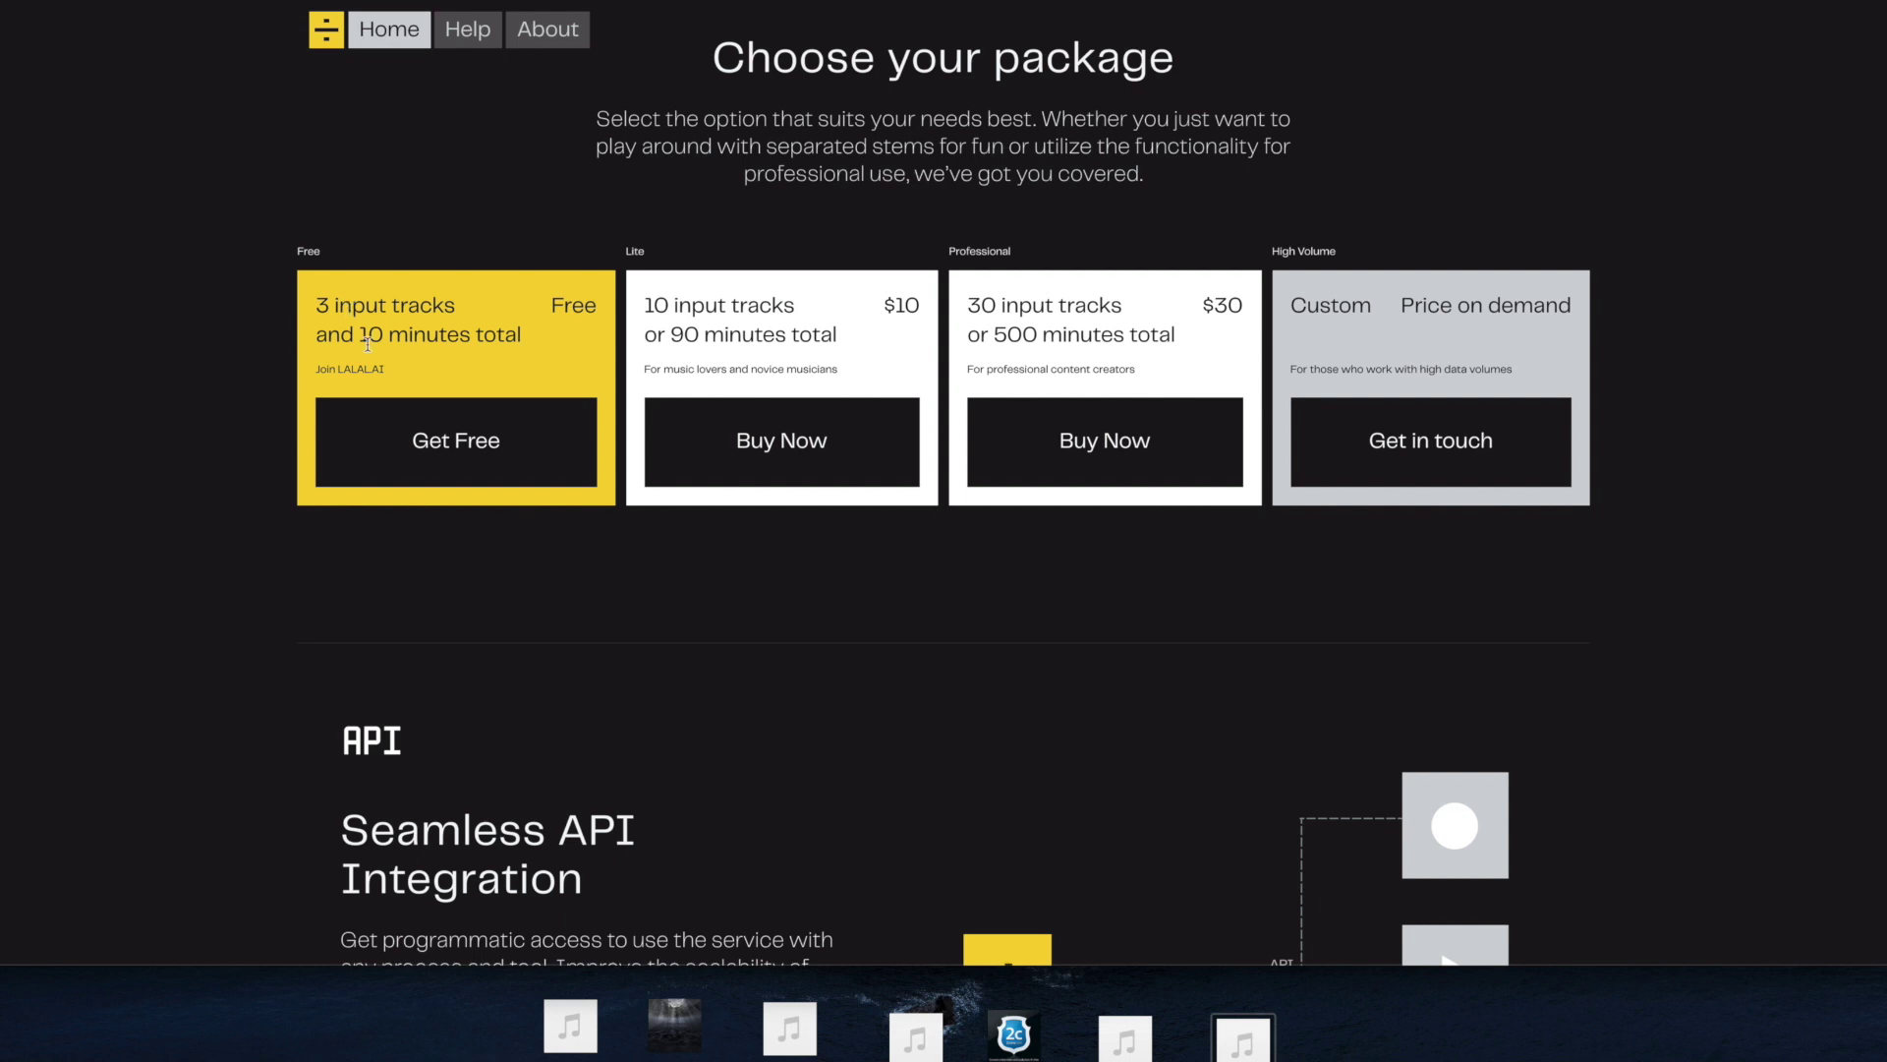
key(Home)
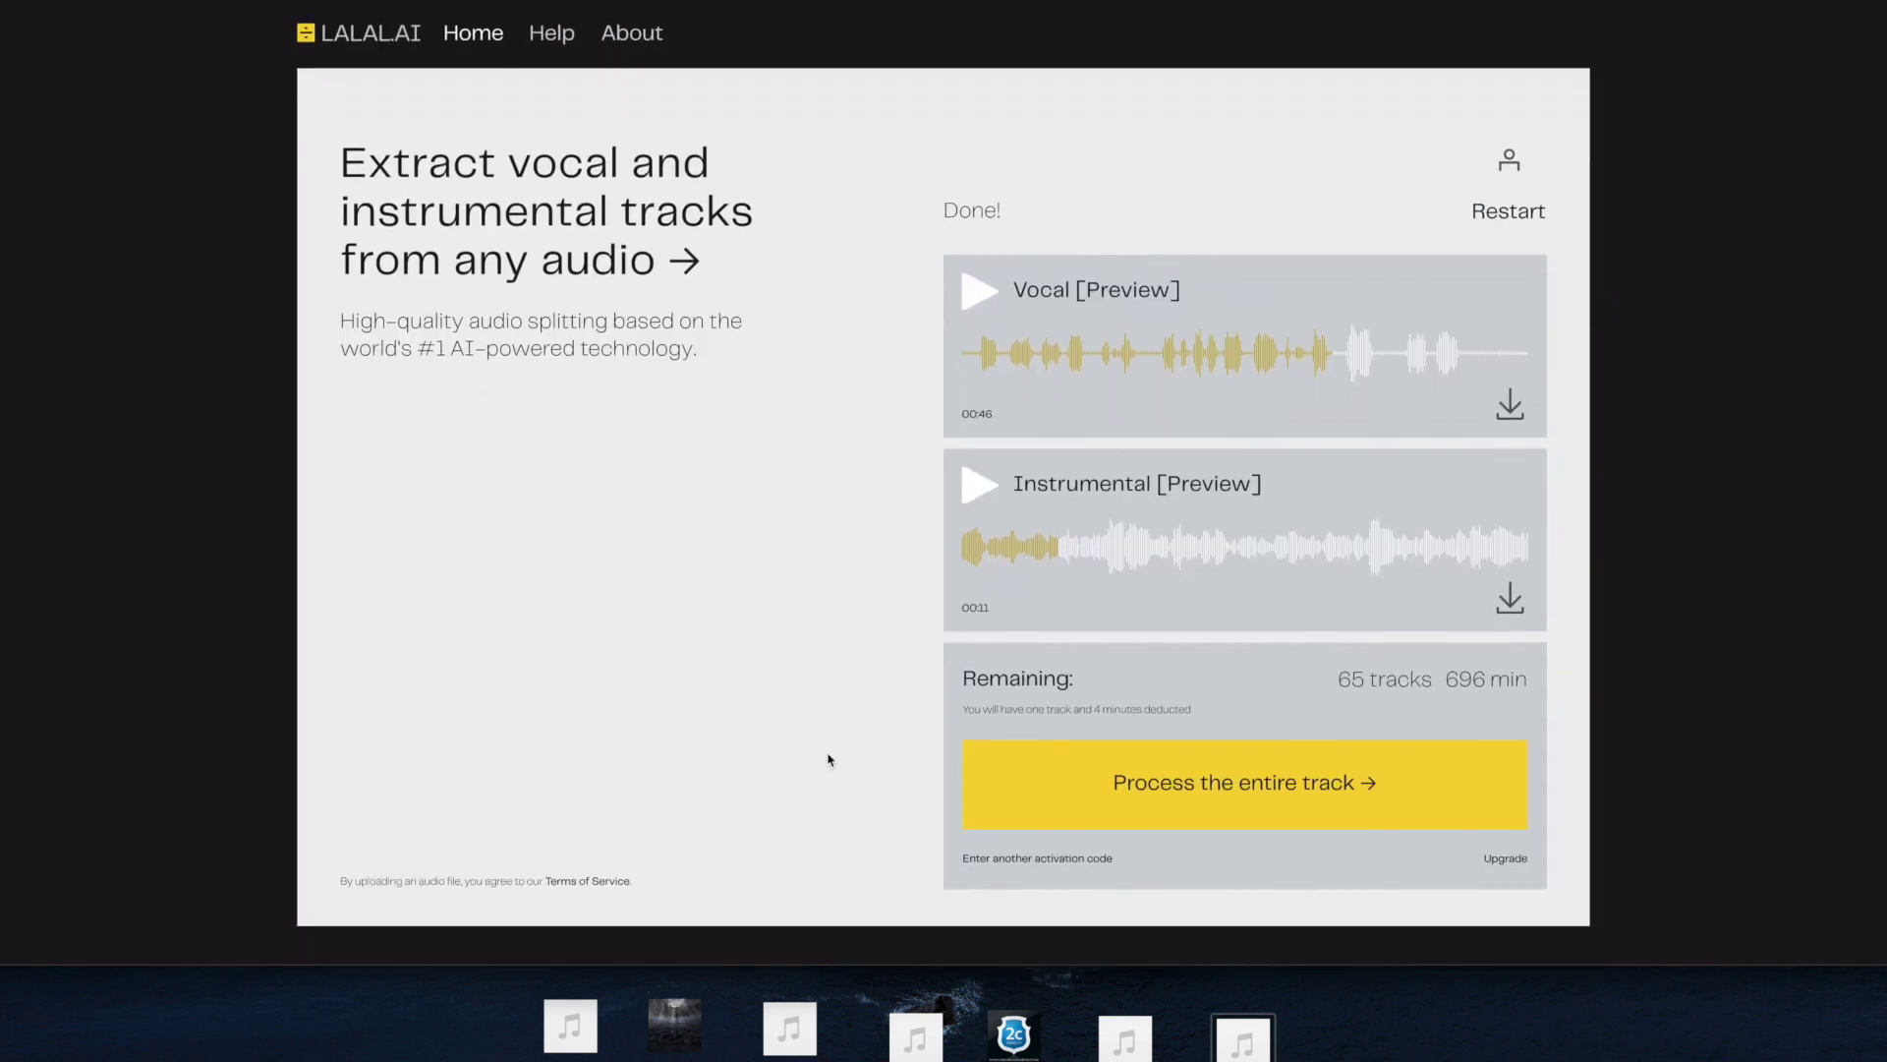